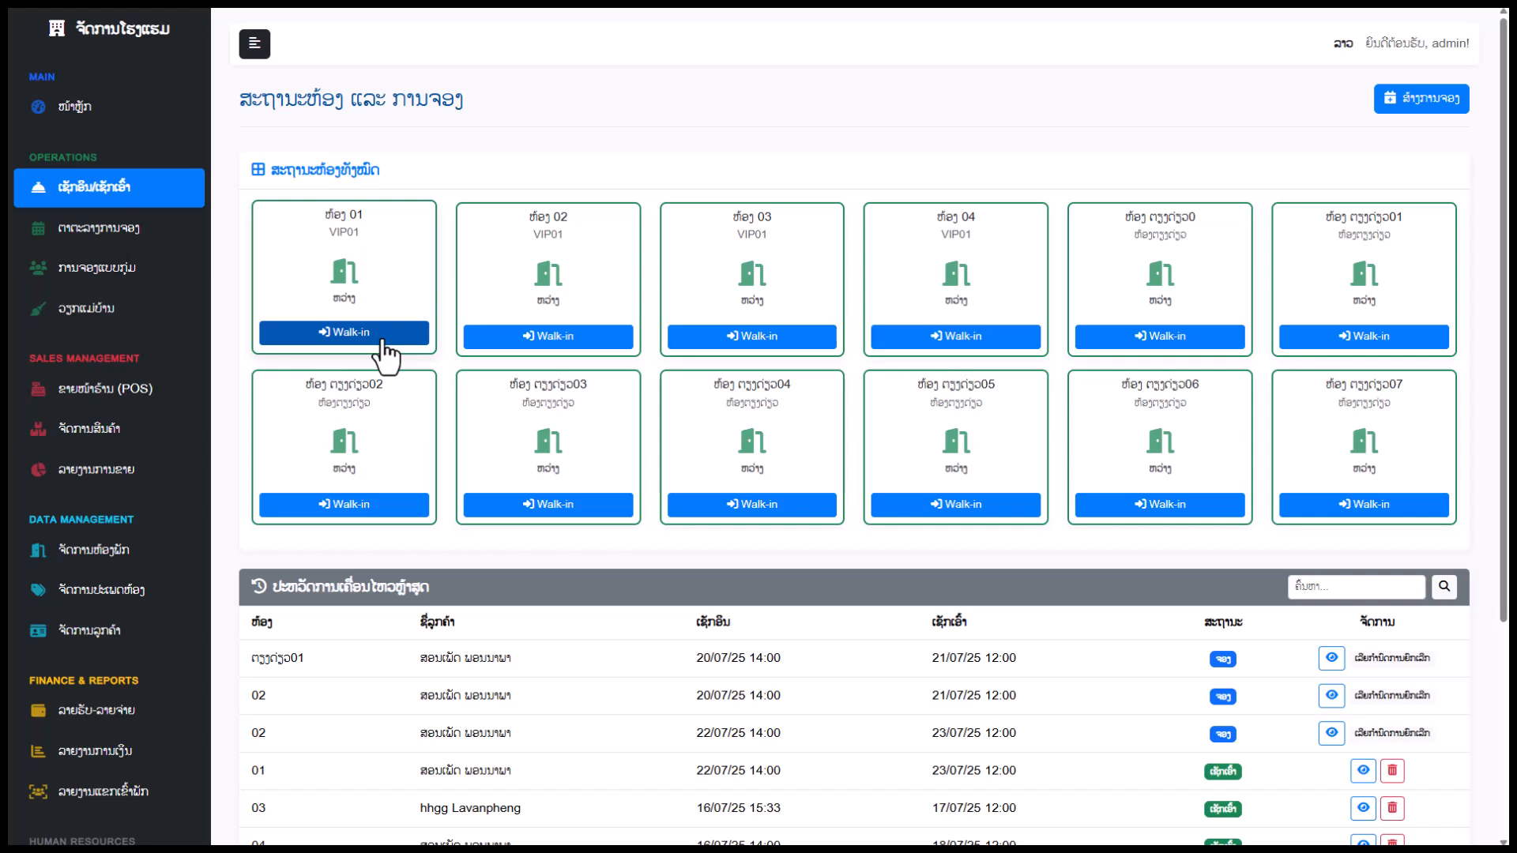
Look over the room status cards, the September 2025 booking calendar and the group booking list.
double_click(1158, 300)
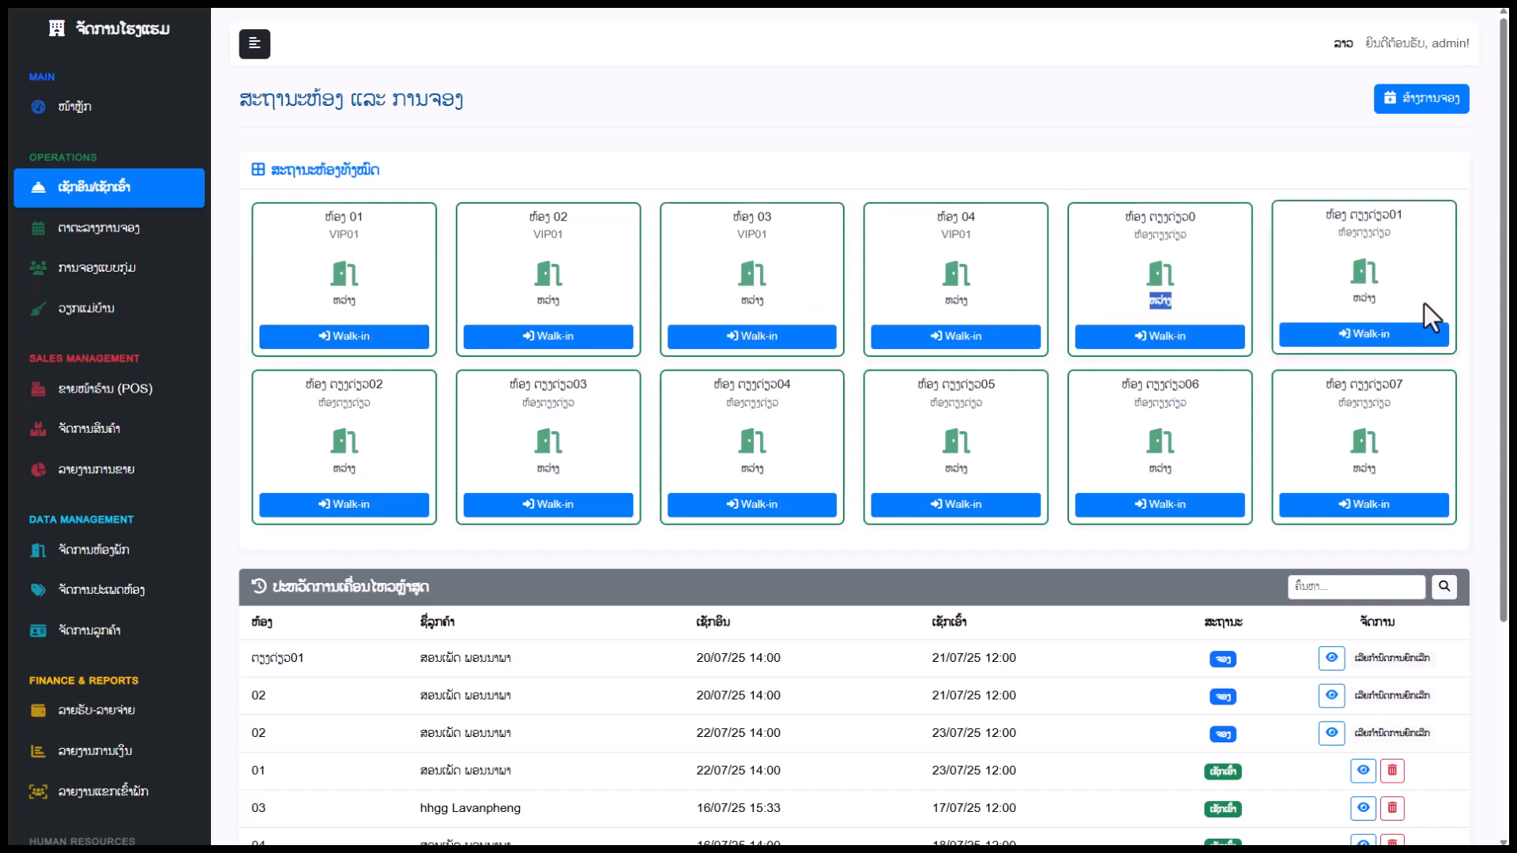
click(1424, 304)
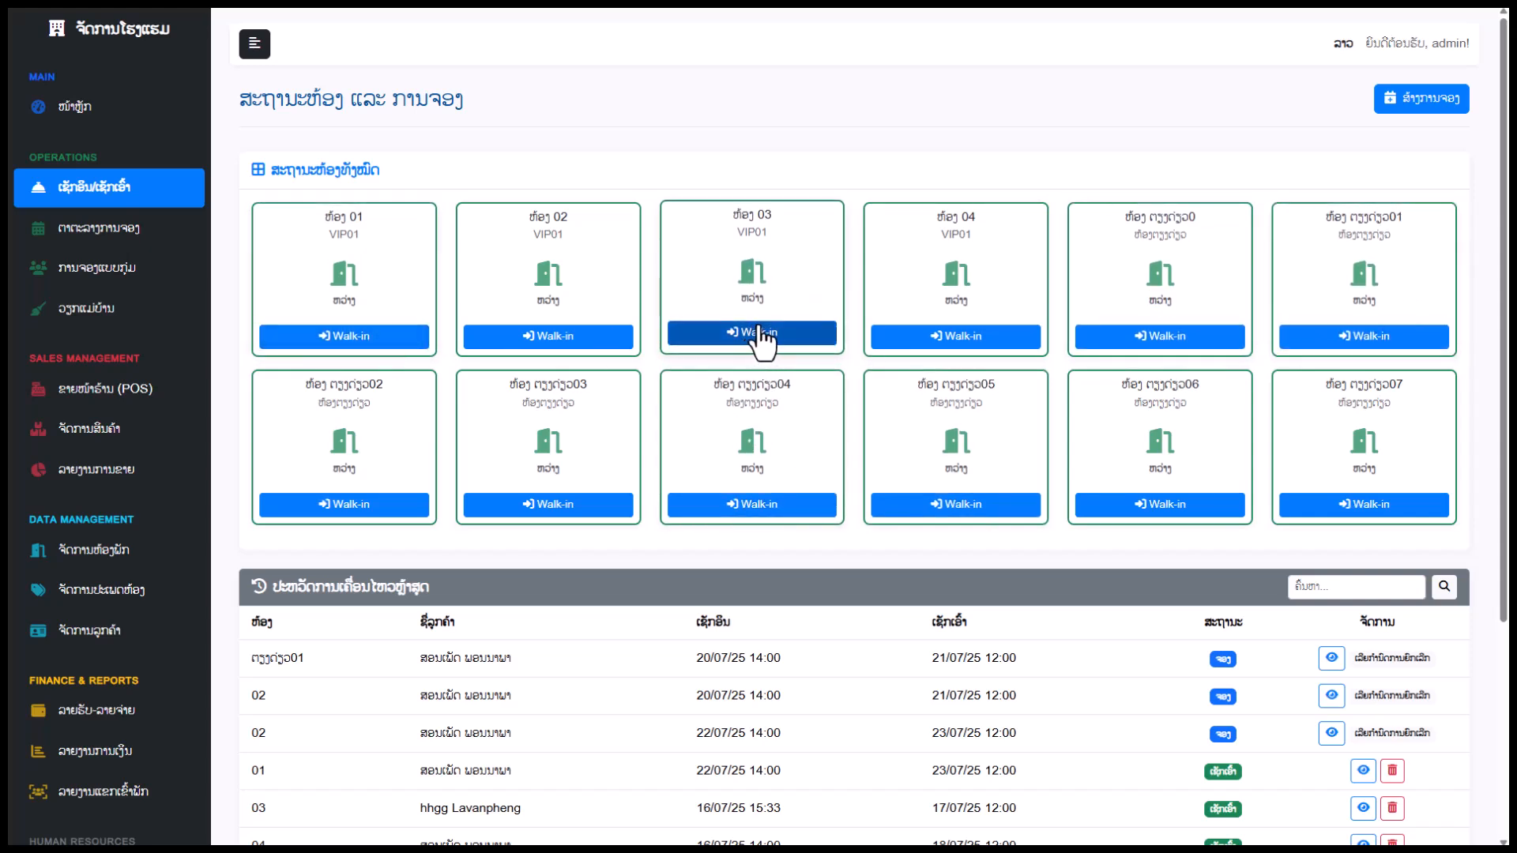
click(136, 231)
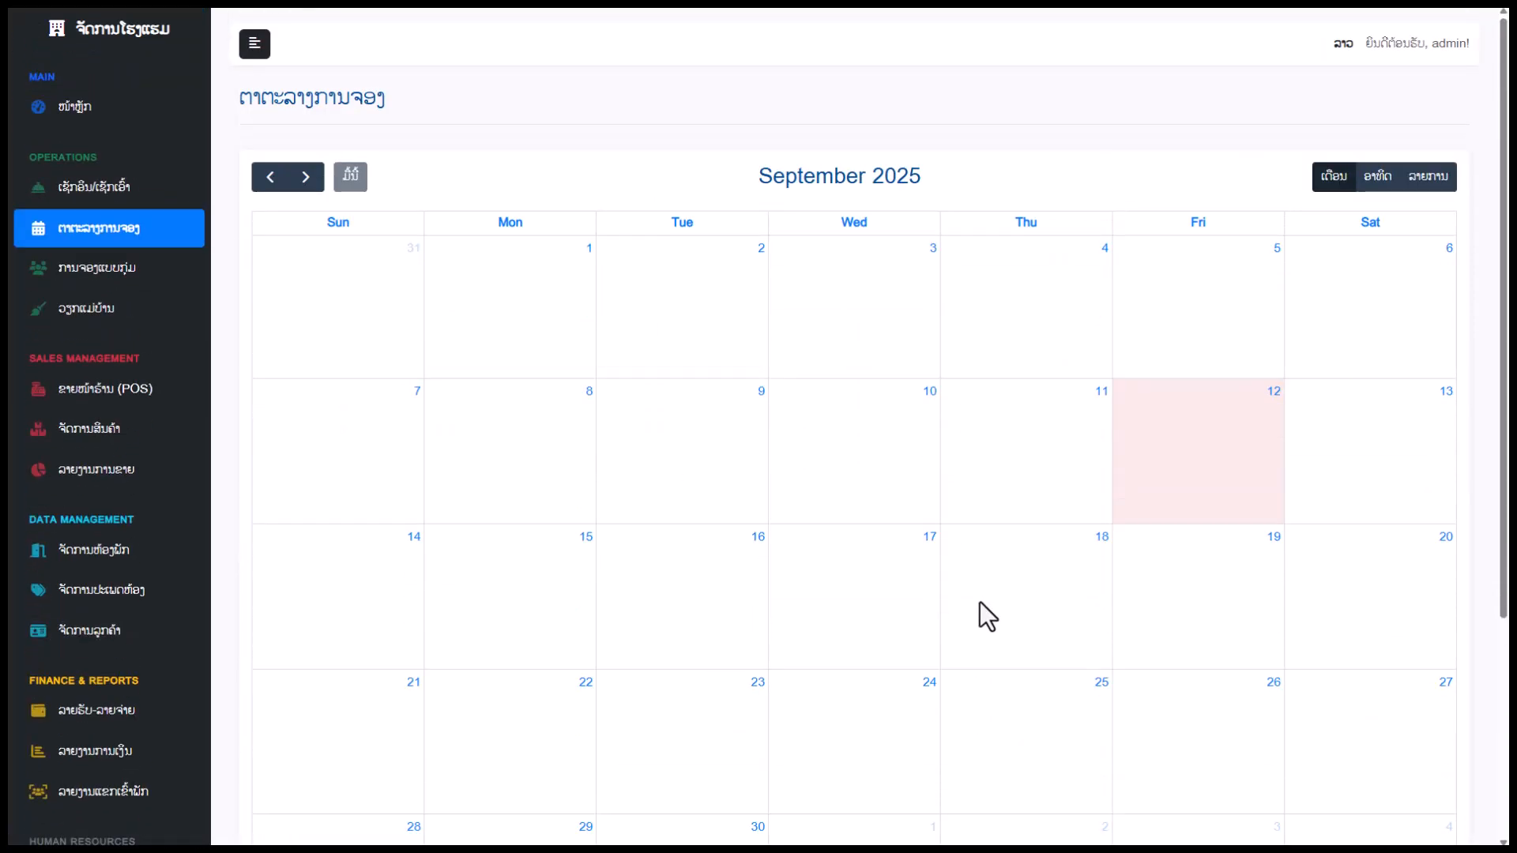
click(1034, 602)
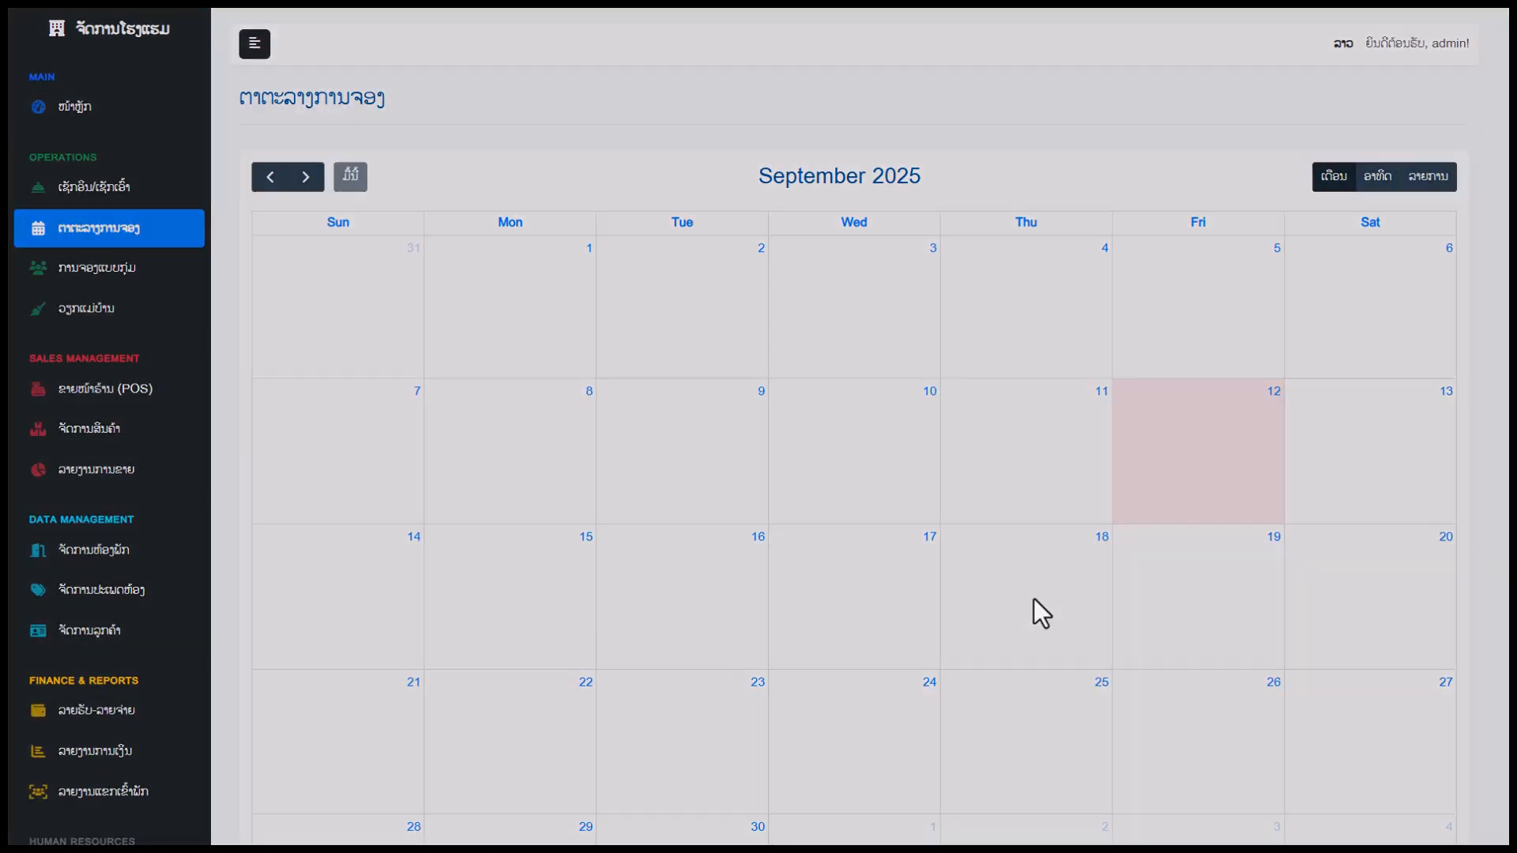
click(1273, 378)
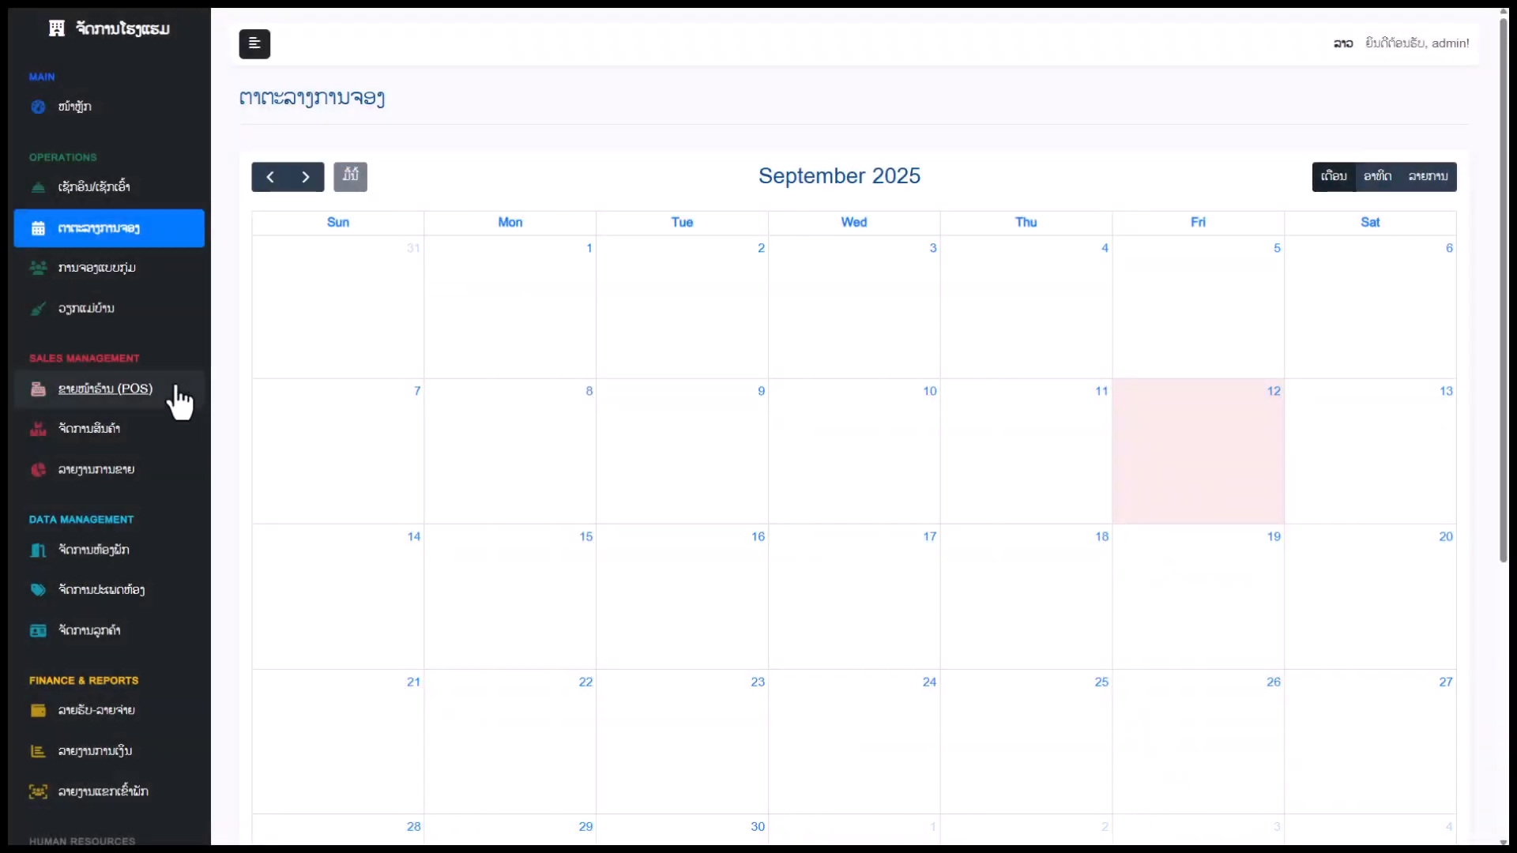
click(140, 284)
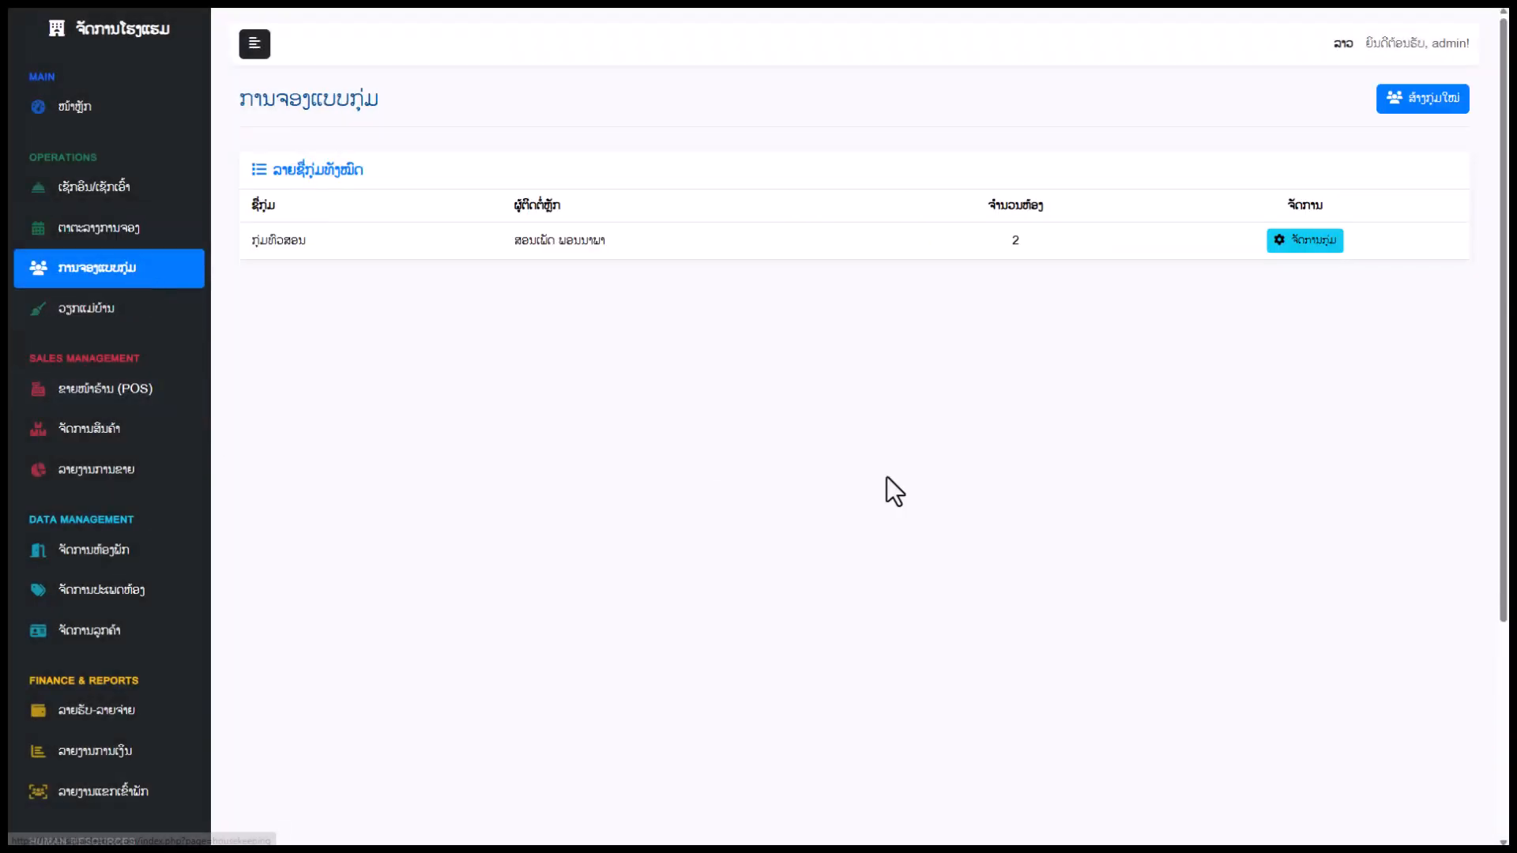
Open the walk-in check-in form for room 01 from the room status page.
click(111, 189)
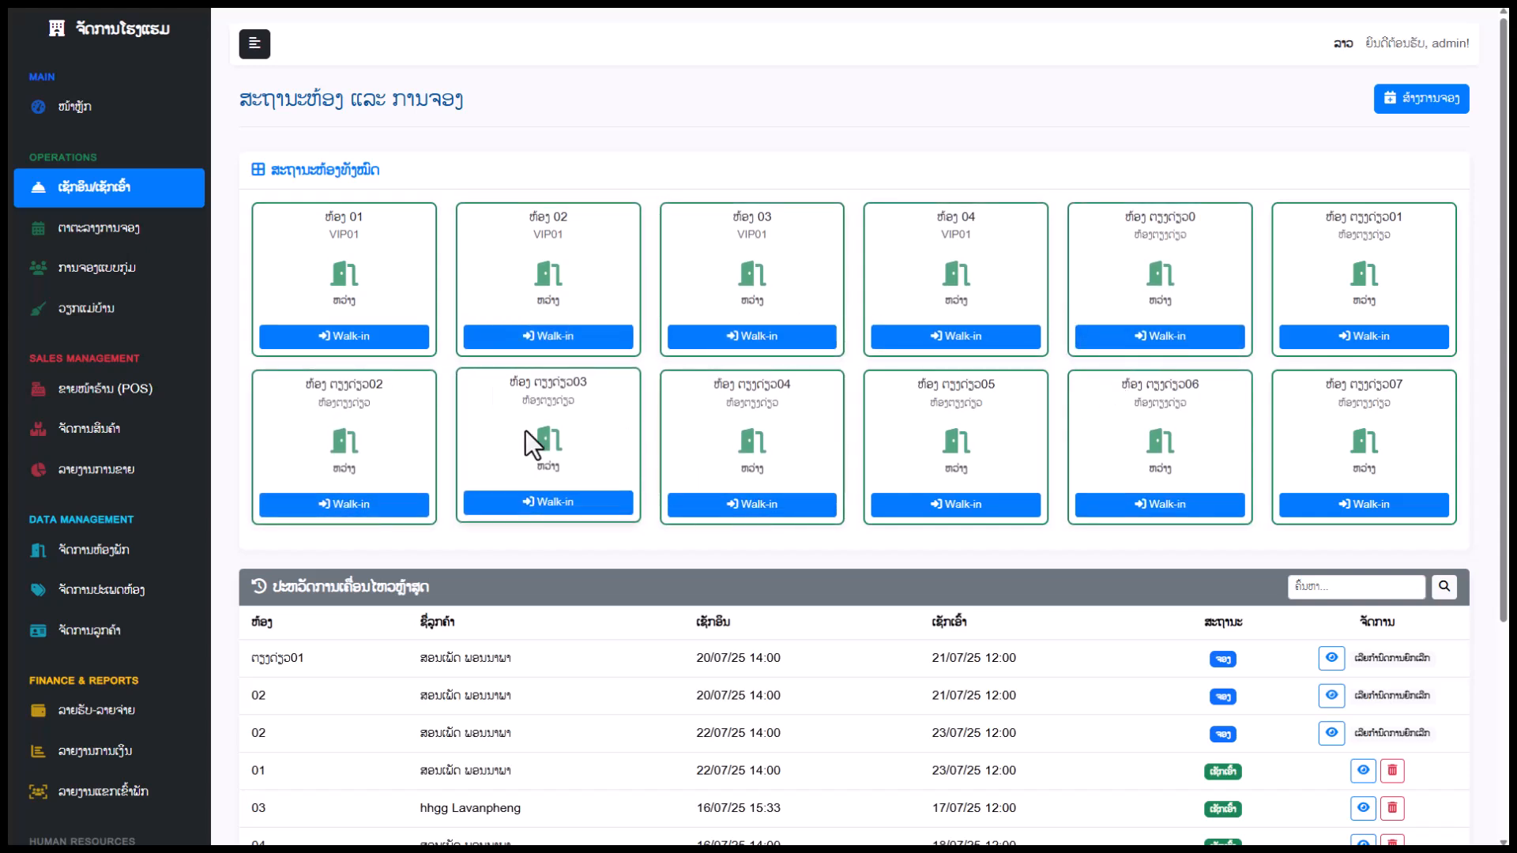
click(368, 335)
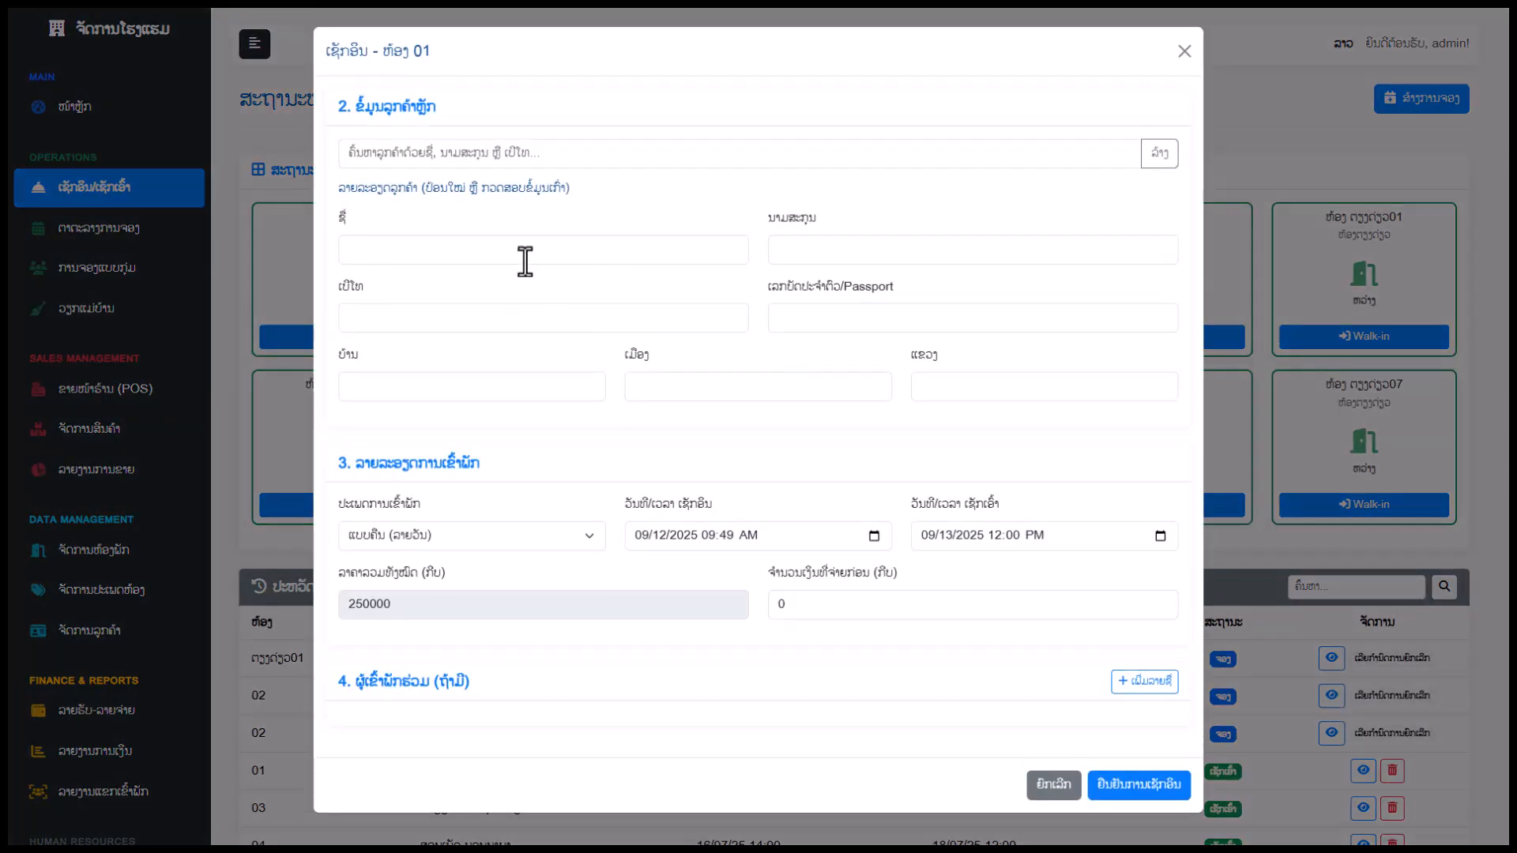
click(421, 249)
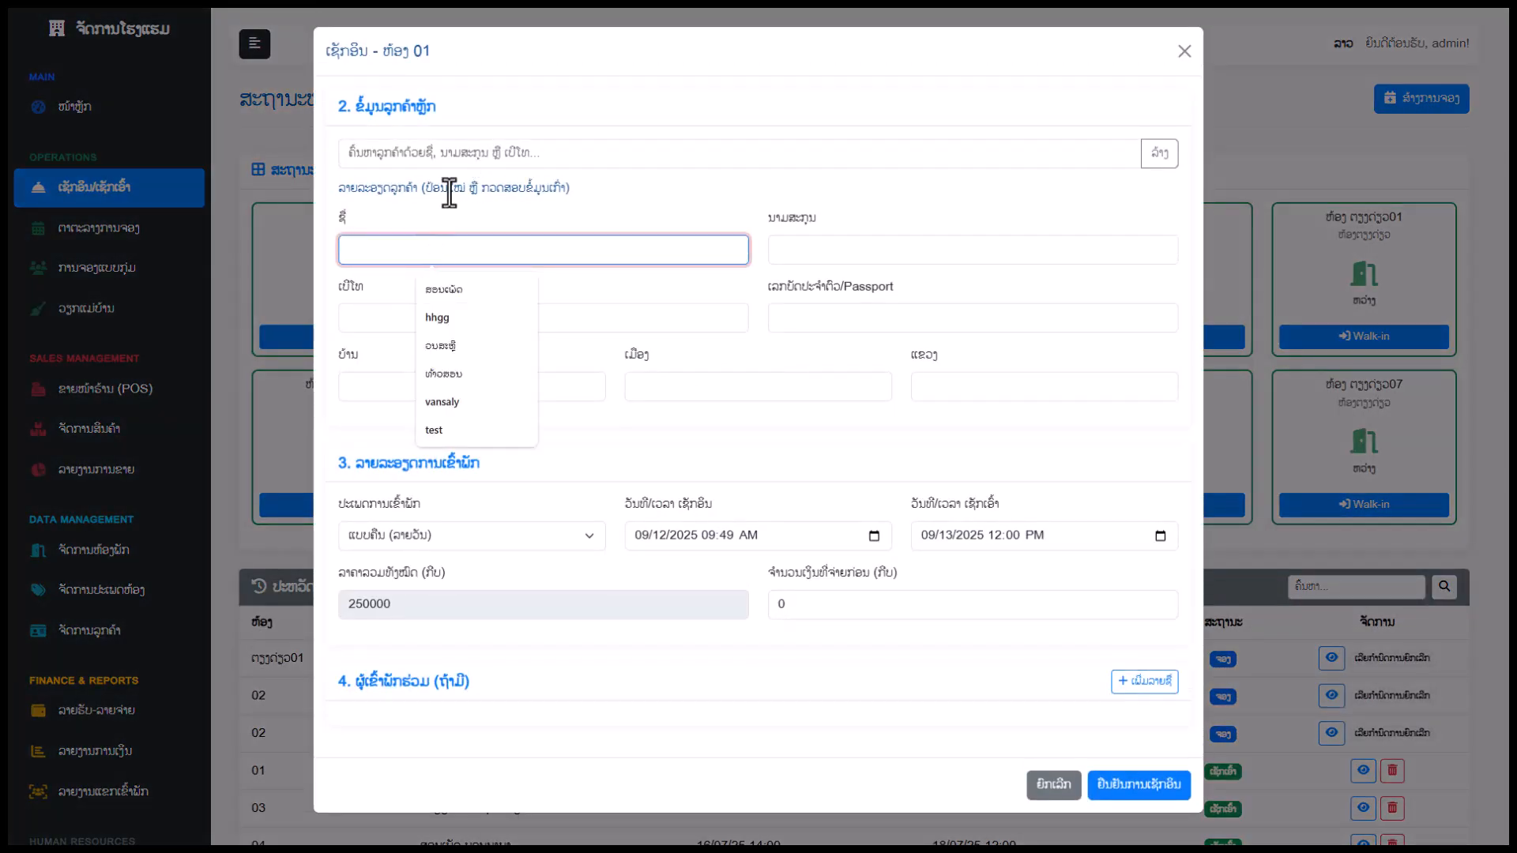
Search for the existing customer by first name and load the first matching record into the check-in form.
click(440, 153)
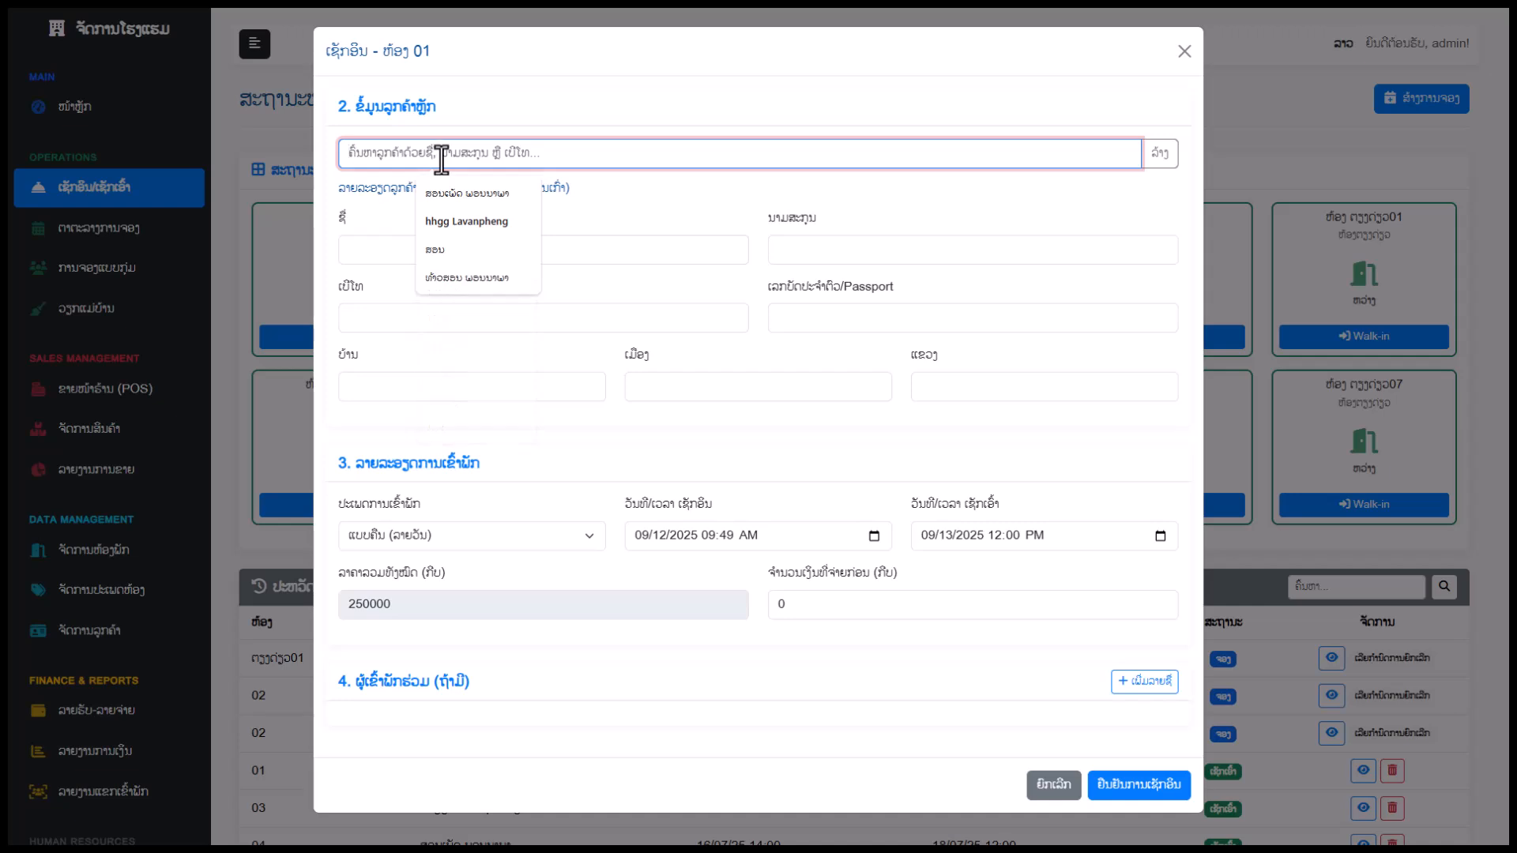
text(lk)
key(BackSpace)
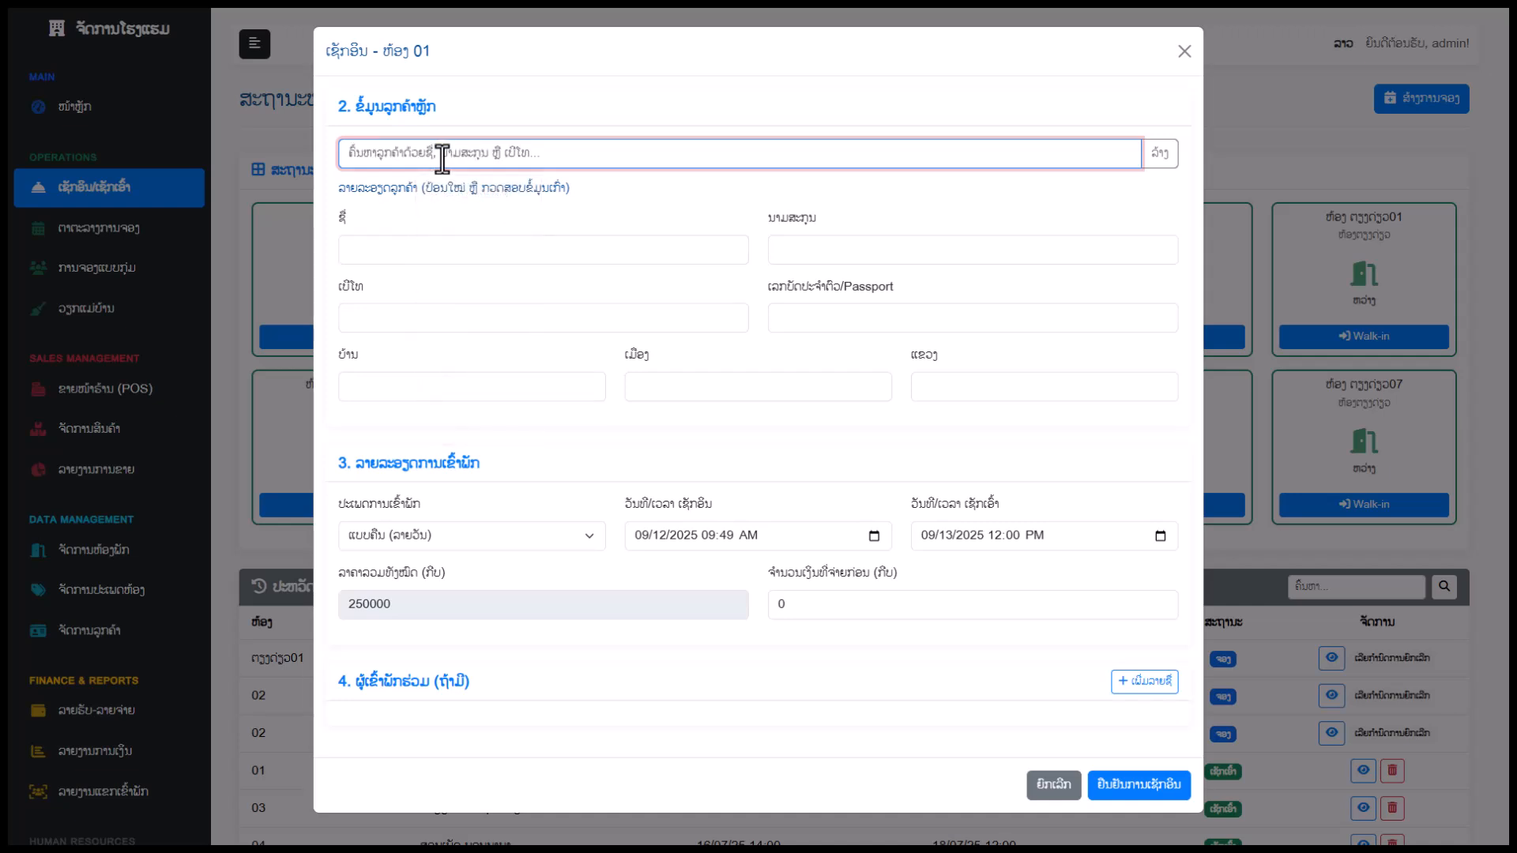
key(super+space)
text(ສອ)
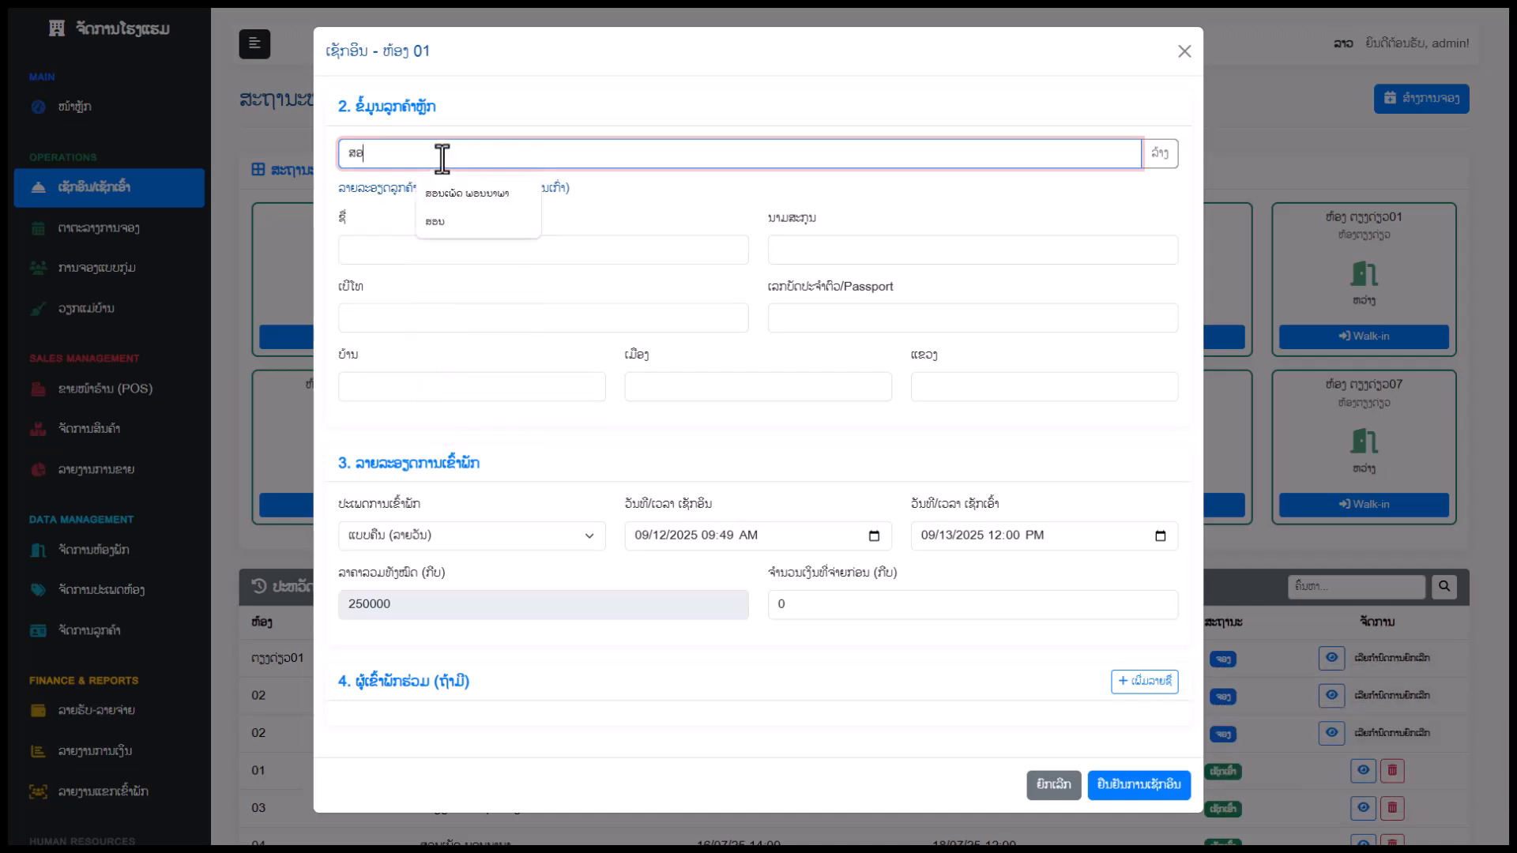
text(ນ)
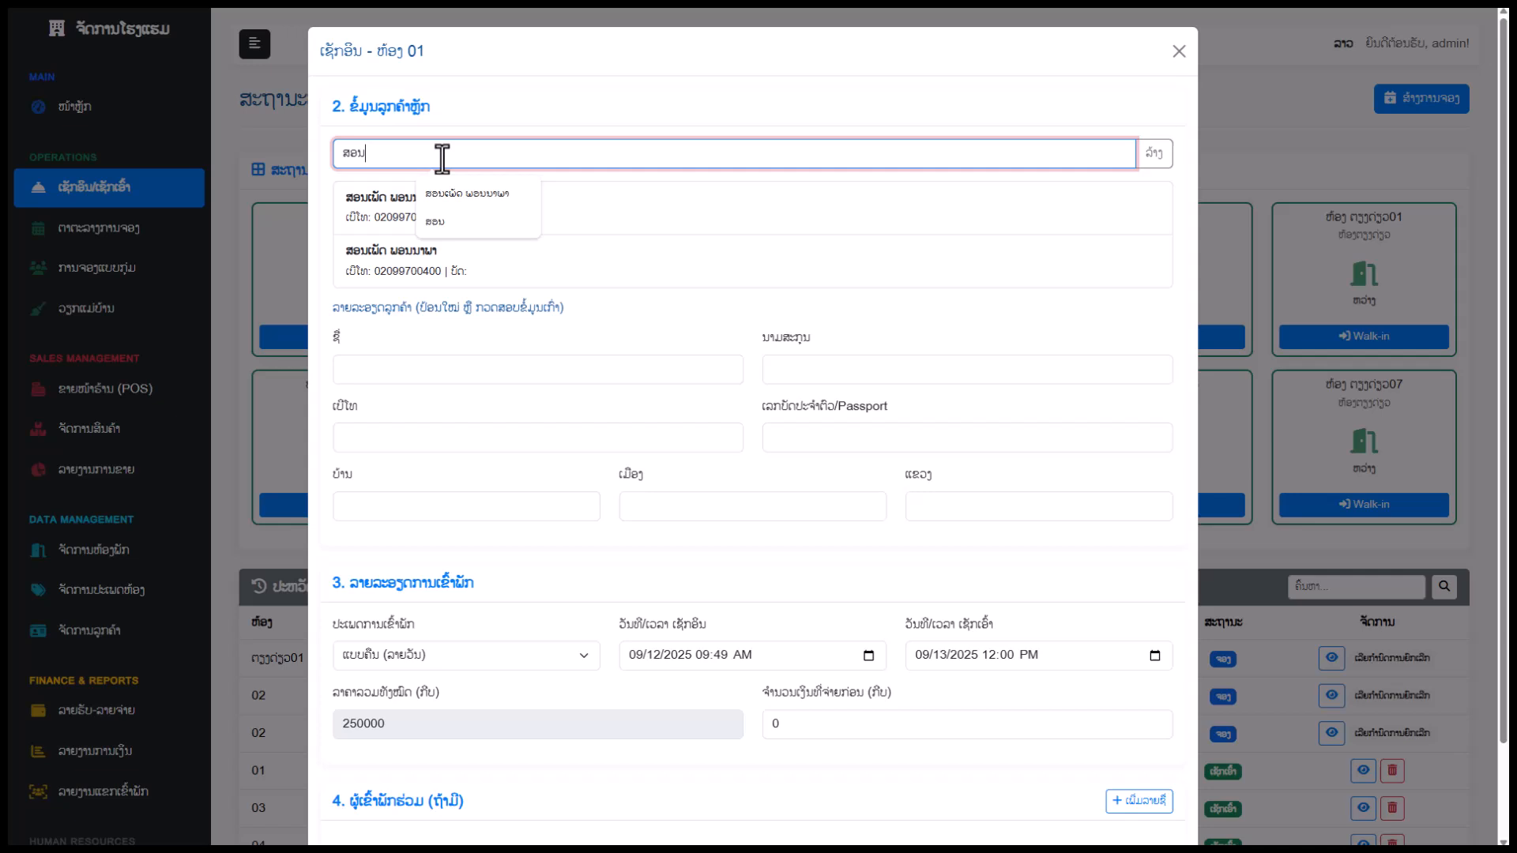
click(380, 209)
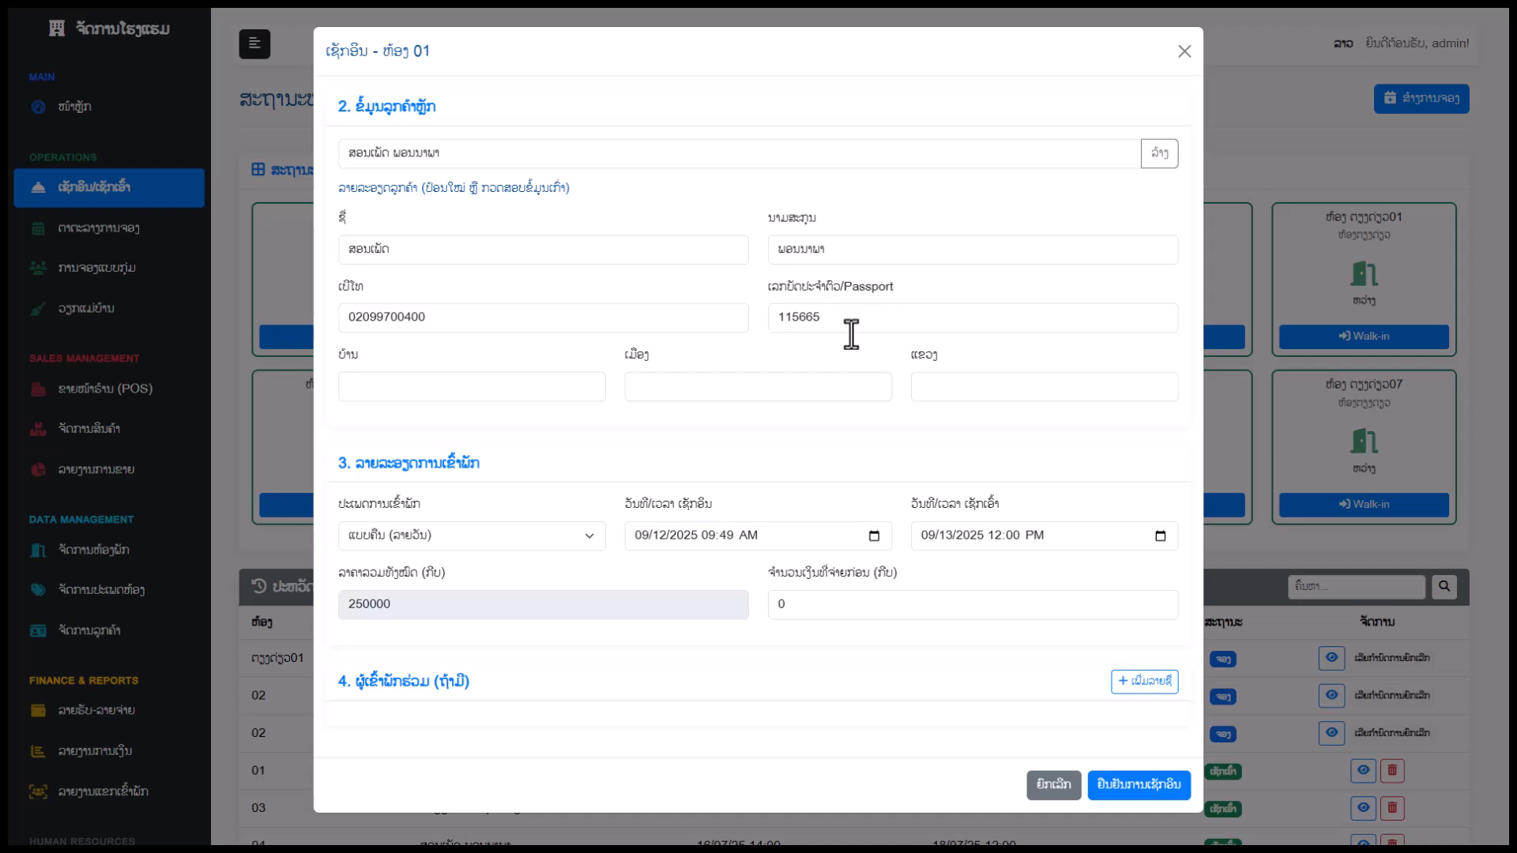
click(459, 263)
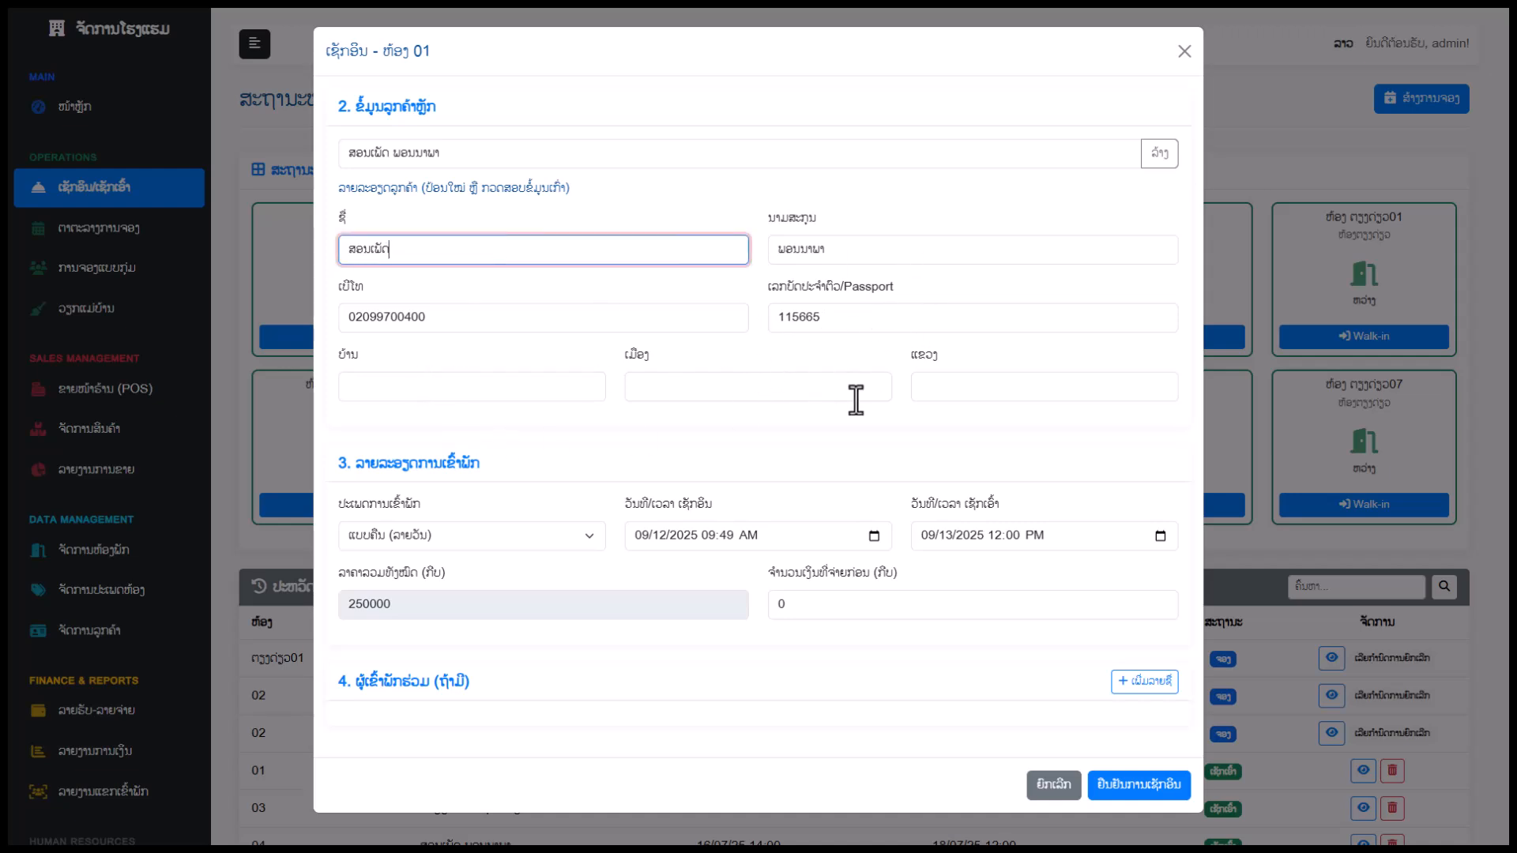
click(1013, 393)
click(853, 316)
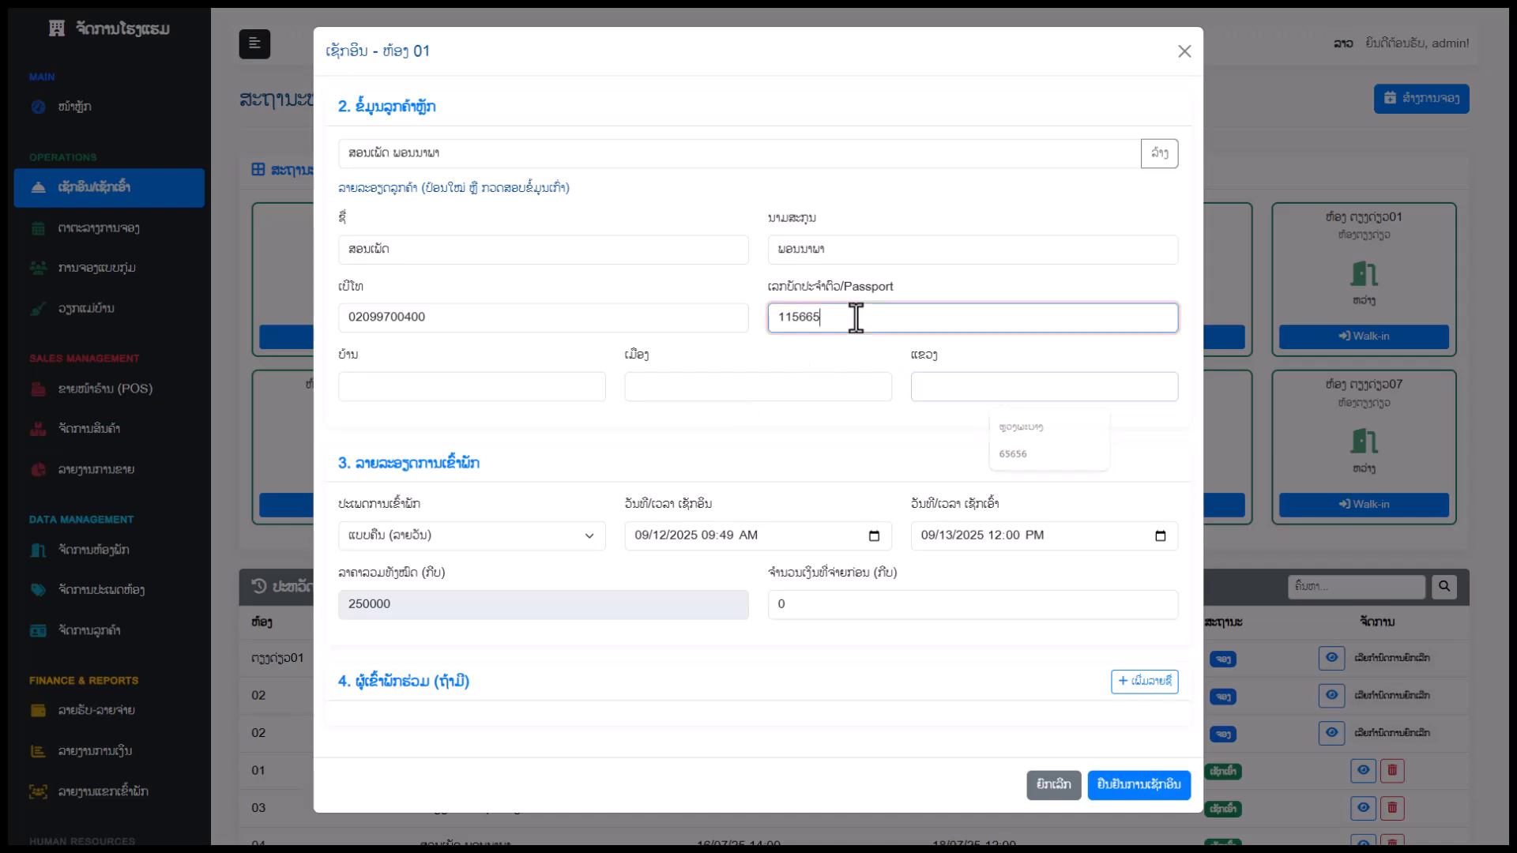
Review the stay type options and choose the nightly (daily) rate, ແບບຄືນ (ລາຍວັນ), for room 01.
click(529, 531)
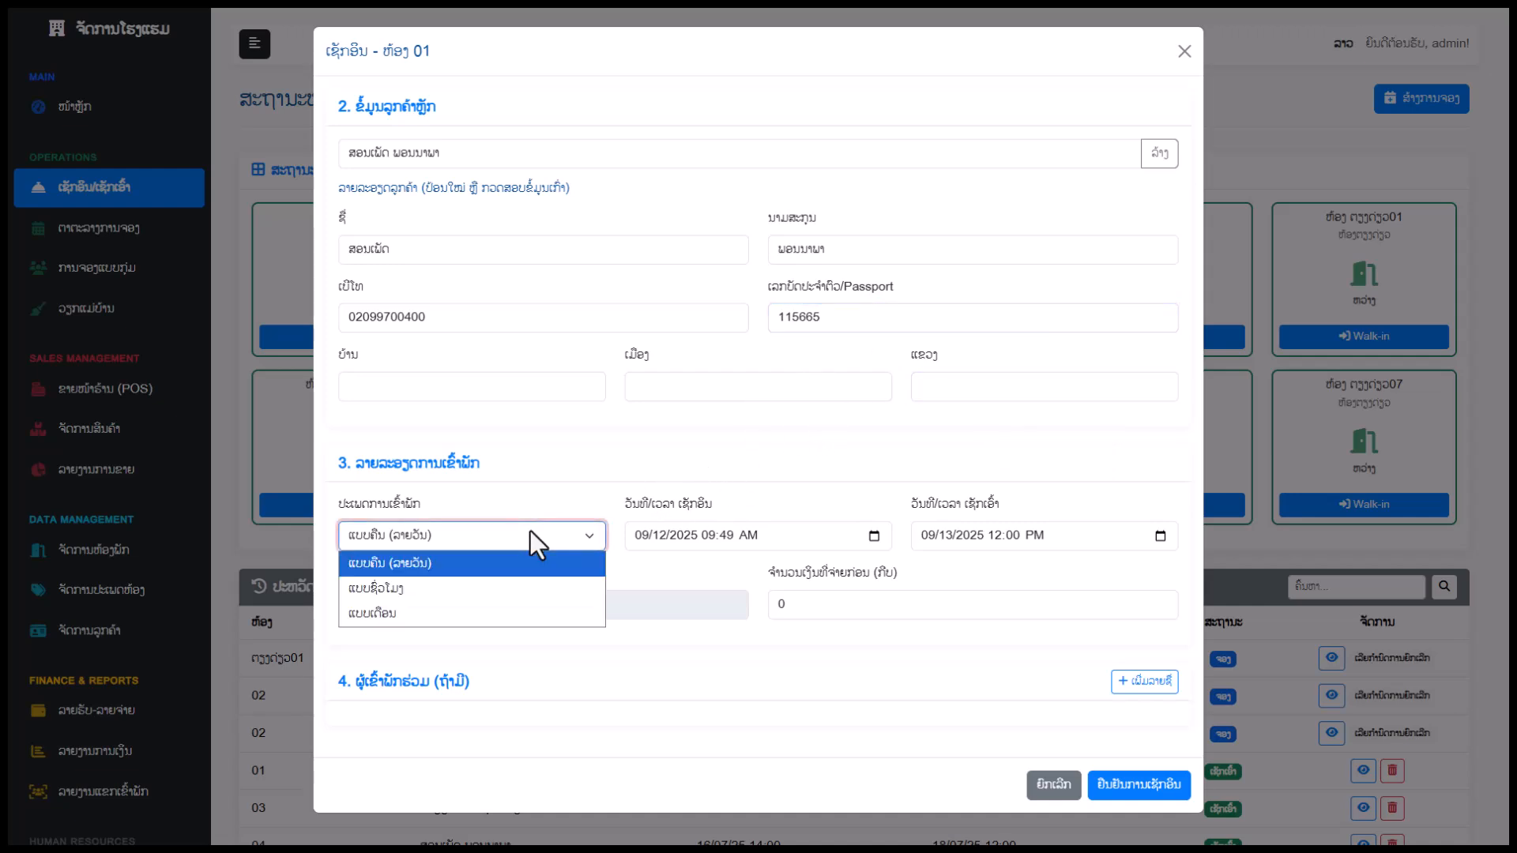
click(529, 531)
click(531, 531)
click(496, 529)
click(497, 532)
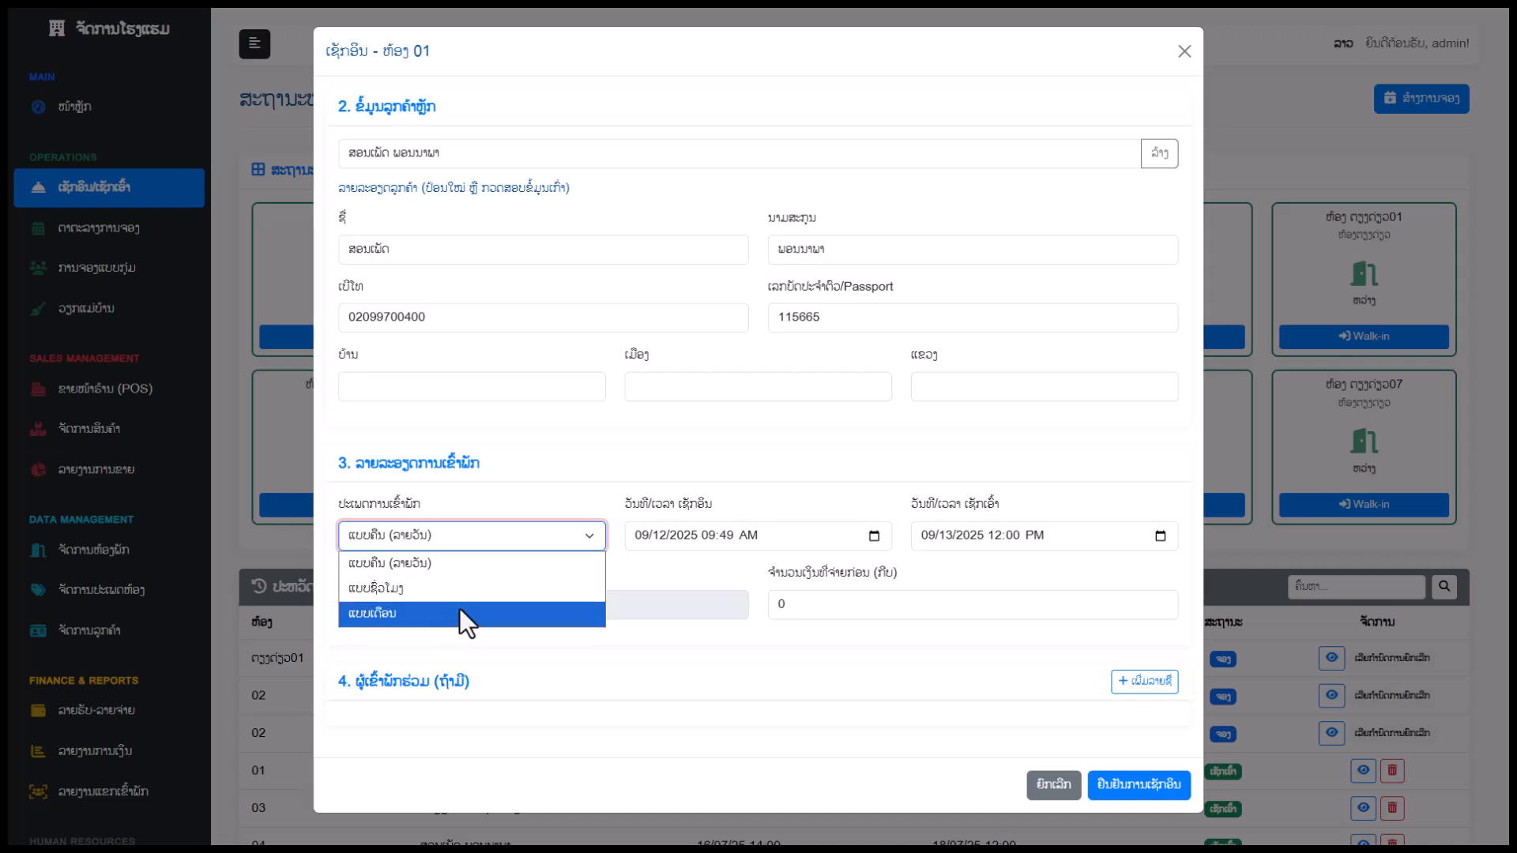
click(528, 537)
click(467, 547)
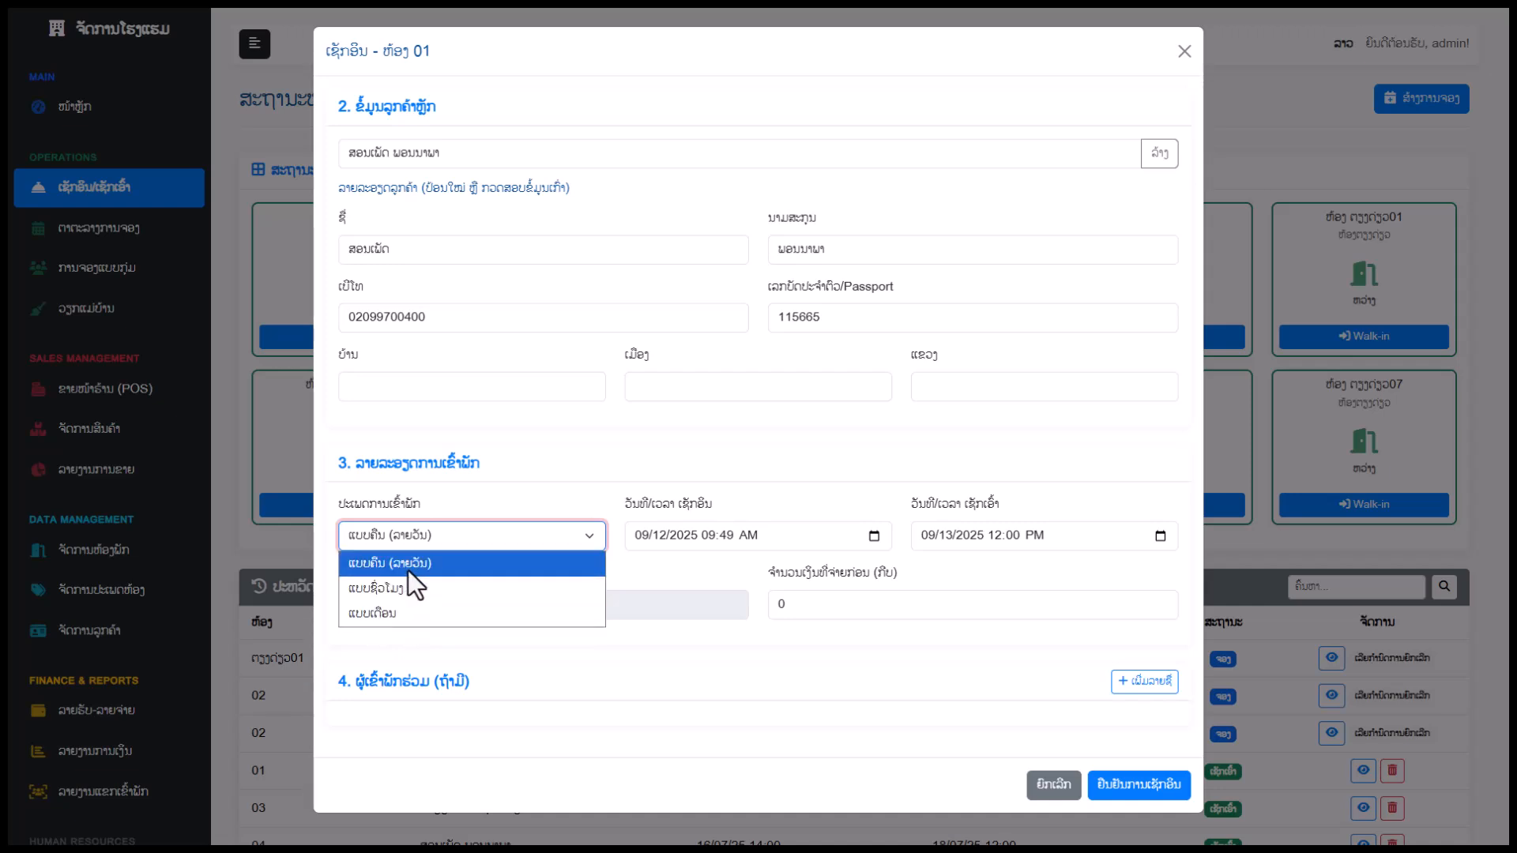
click(411, 571)
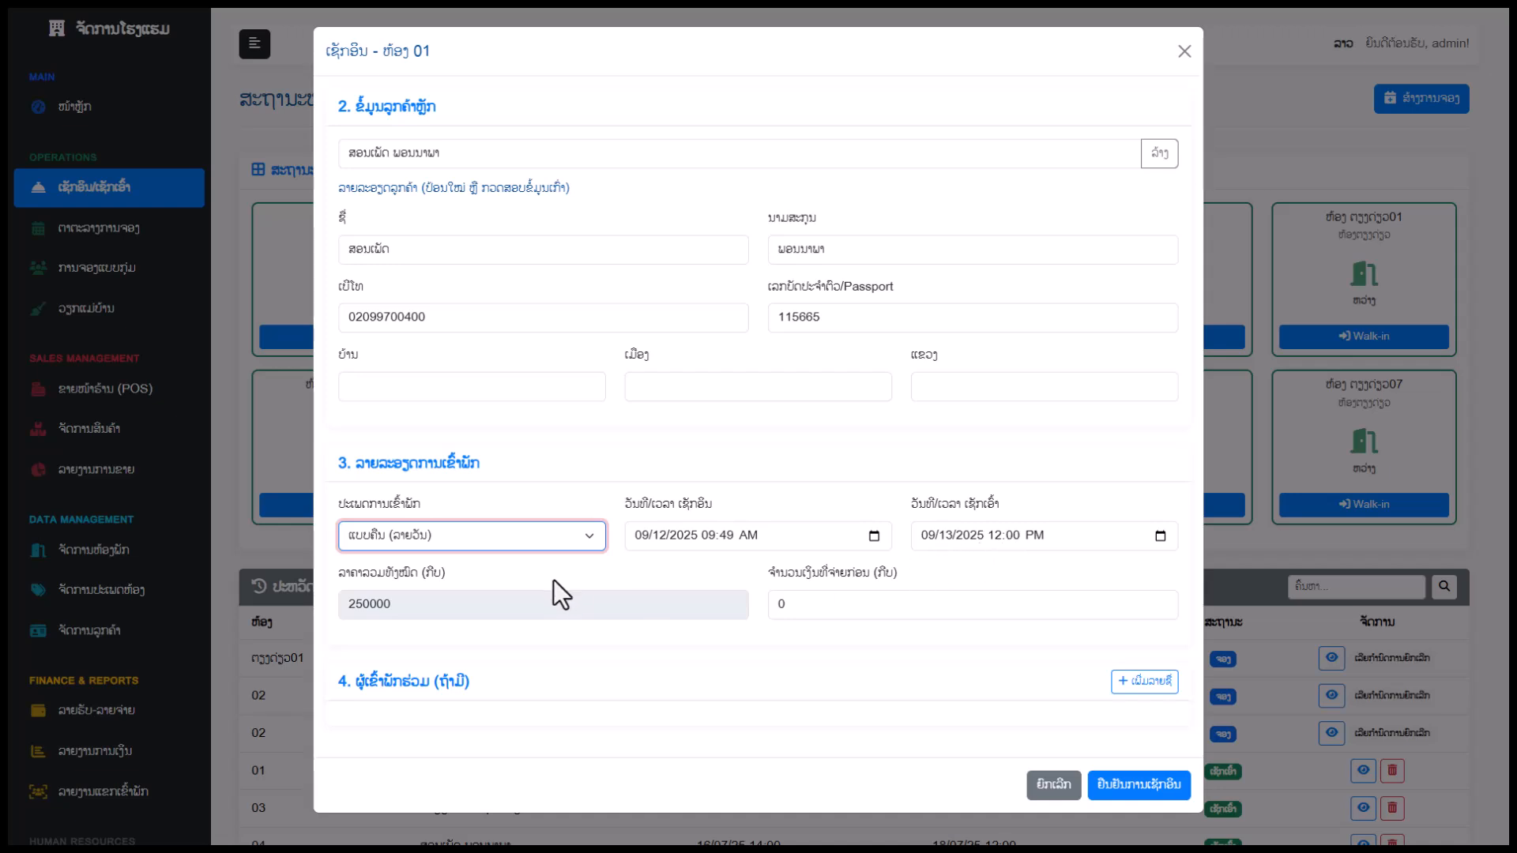
Set the amount paid in advance to 250000 kip.
click(418, 605)
drag(817, 598, 775, 602)
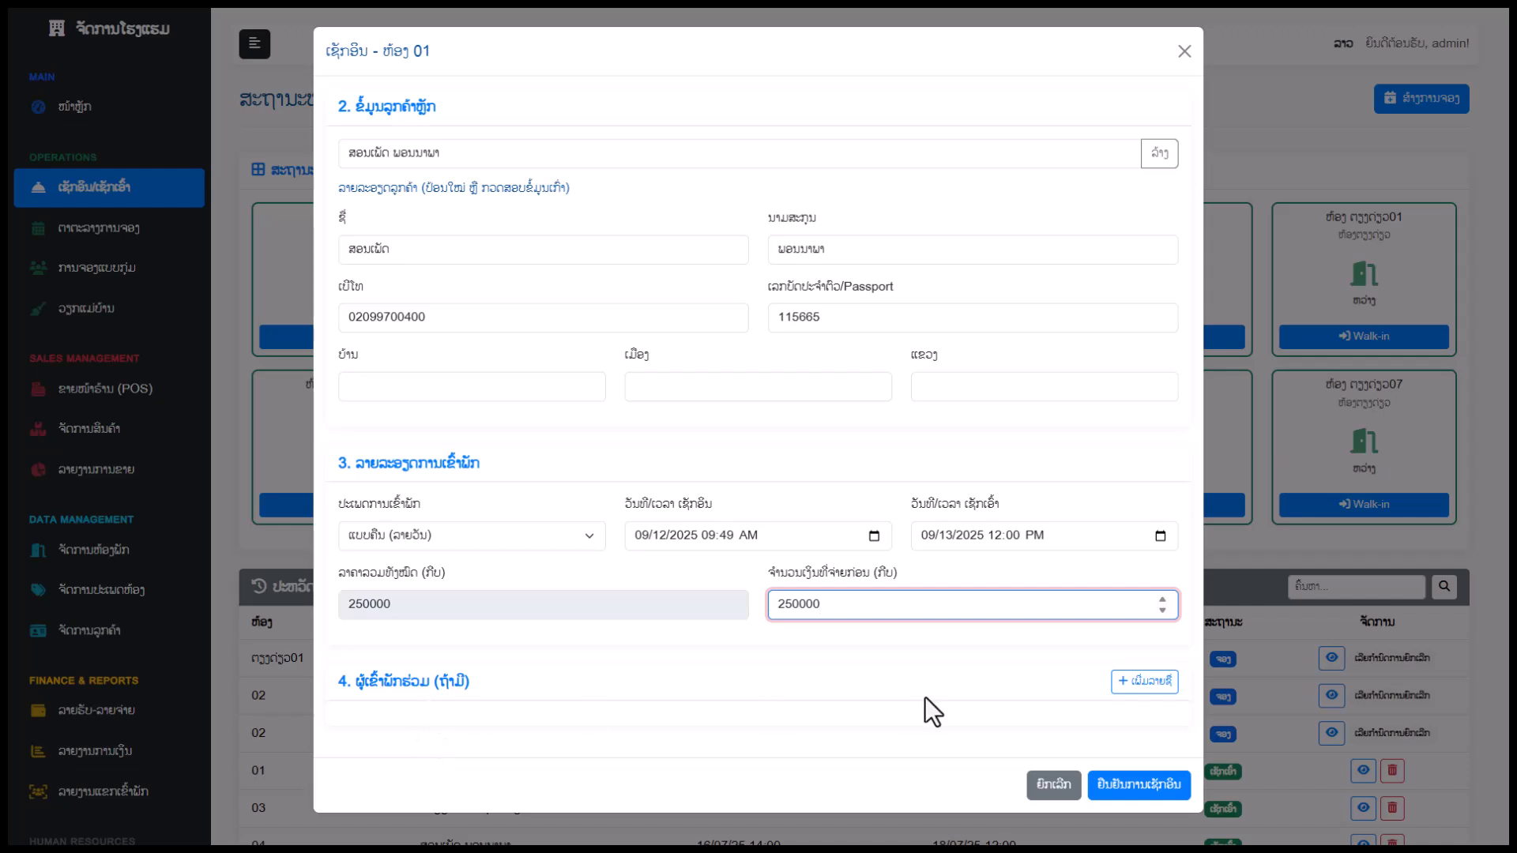
click(814, 685)
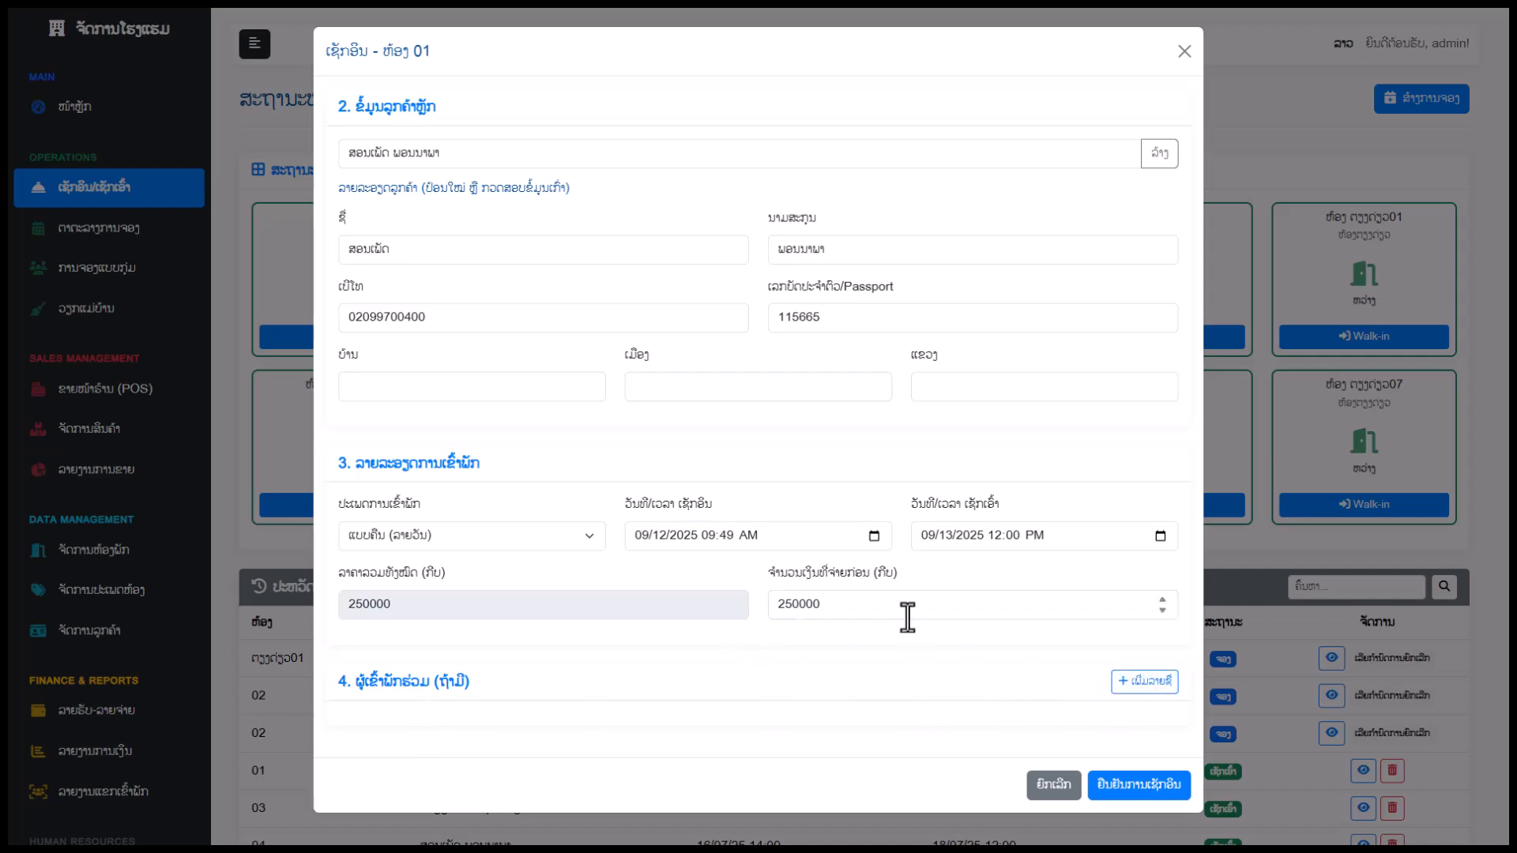
Add one accompanying guest with the saved name and ID/passport number, and confirm the check-in for room 01.
click(1143, 681)
click(458, 708)
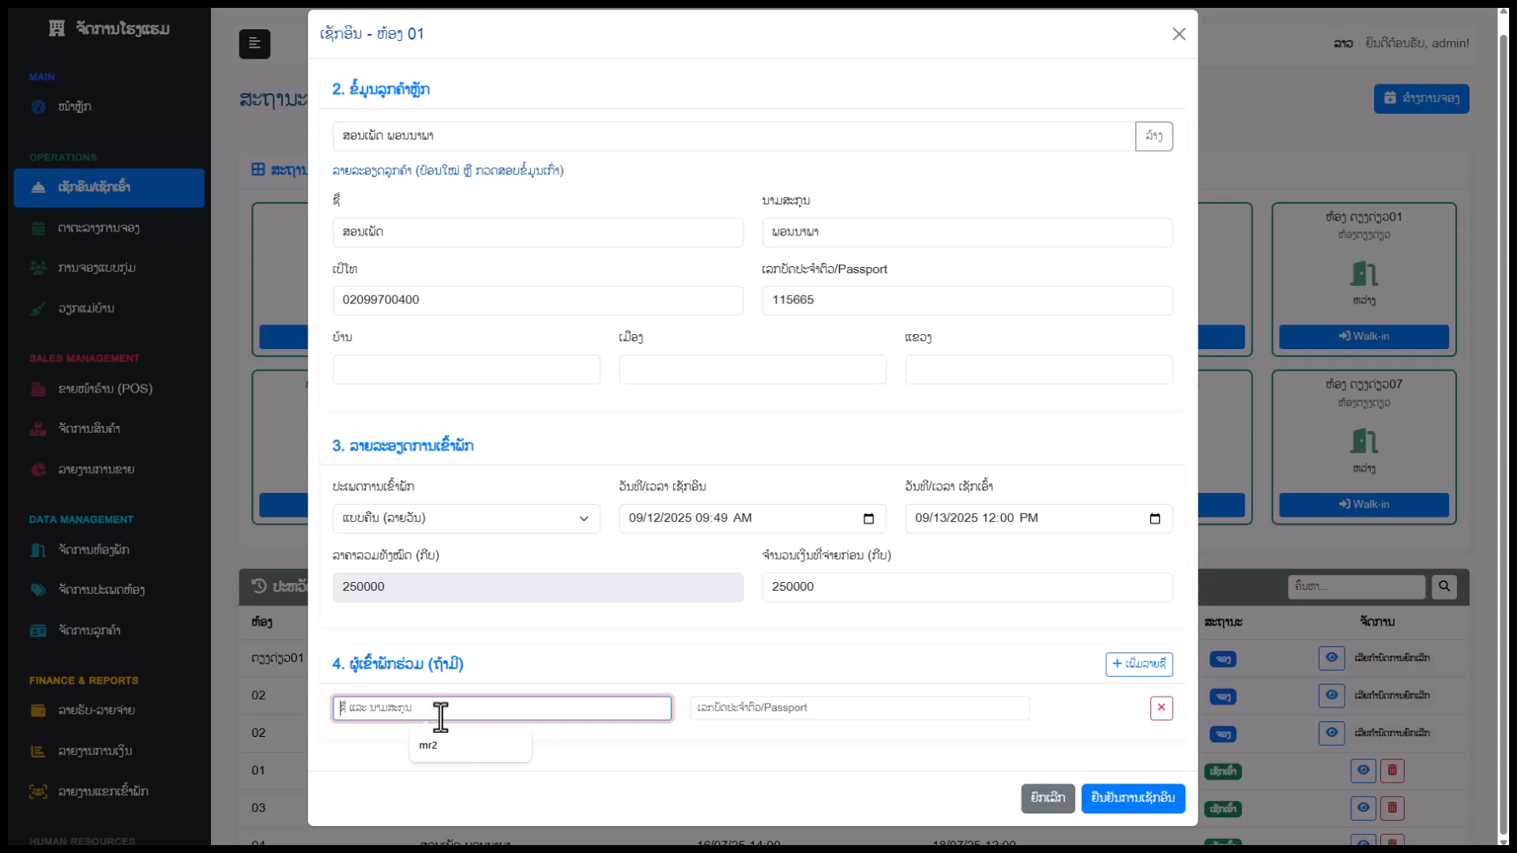
click(447, 750)
click(903, 710)
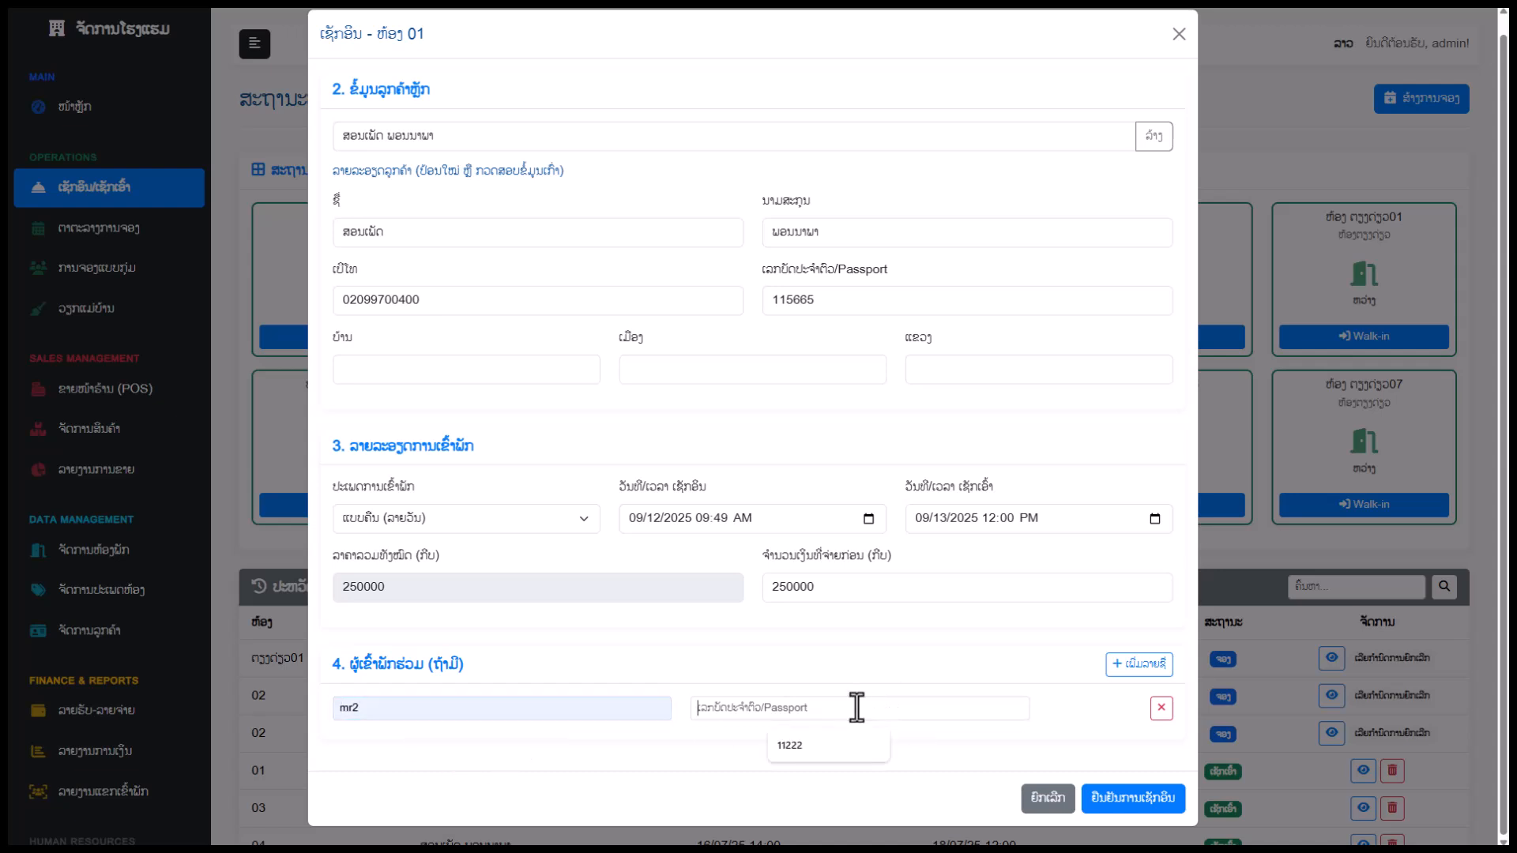
click(807, 747)
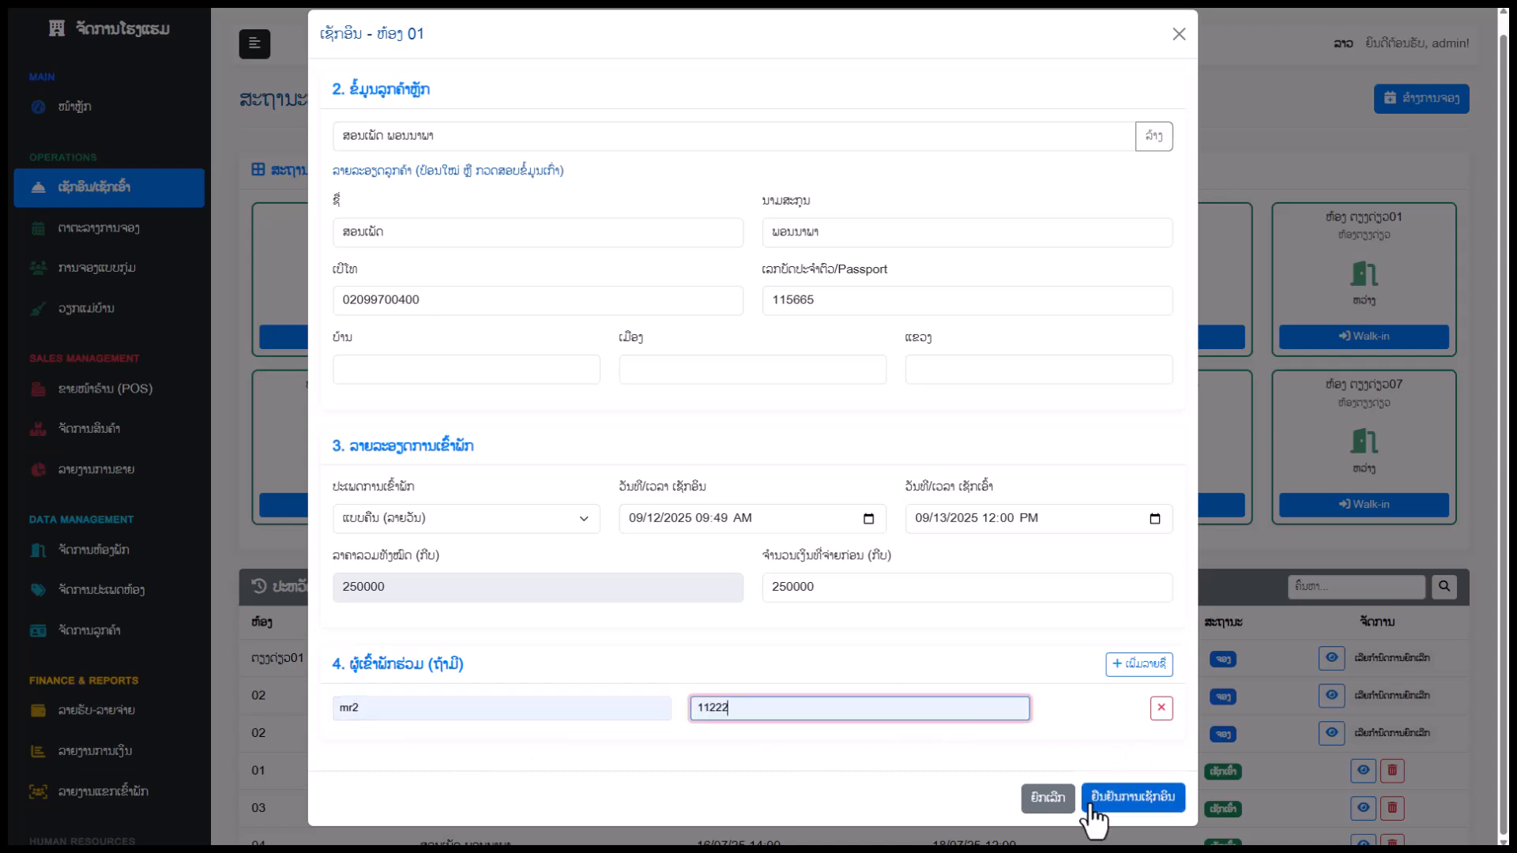
click(1115, 805)
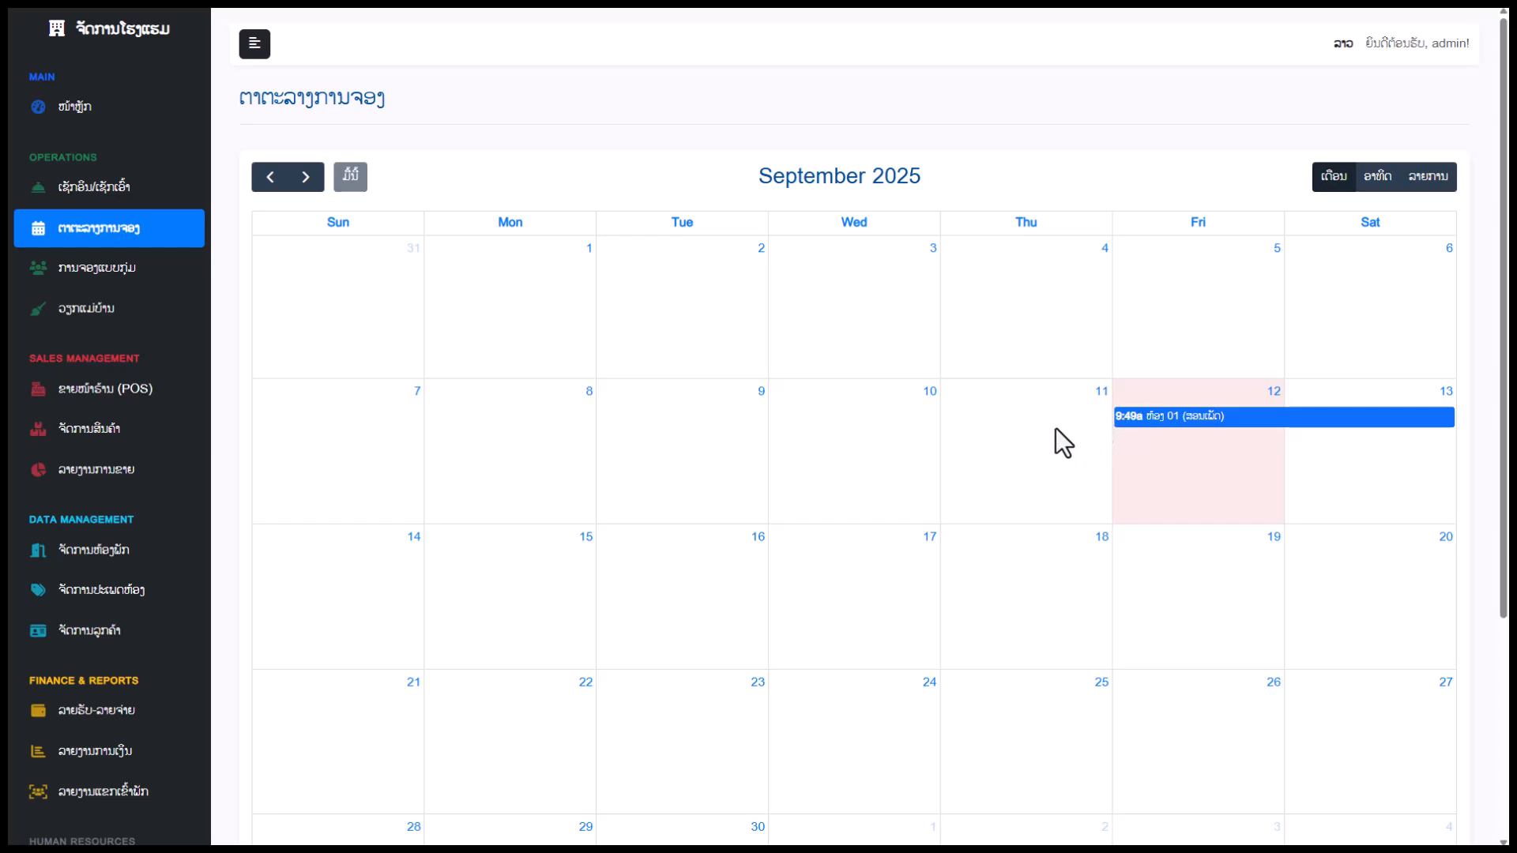
View the details of the room 01 booking on 12 September in the booking calendar, and close them.
scroll(548, 367, down, 2)
scroll(548, 367, up, 2)
click(1210, 417)
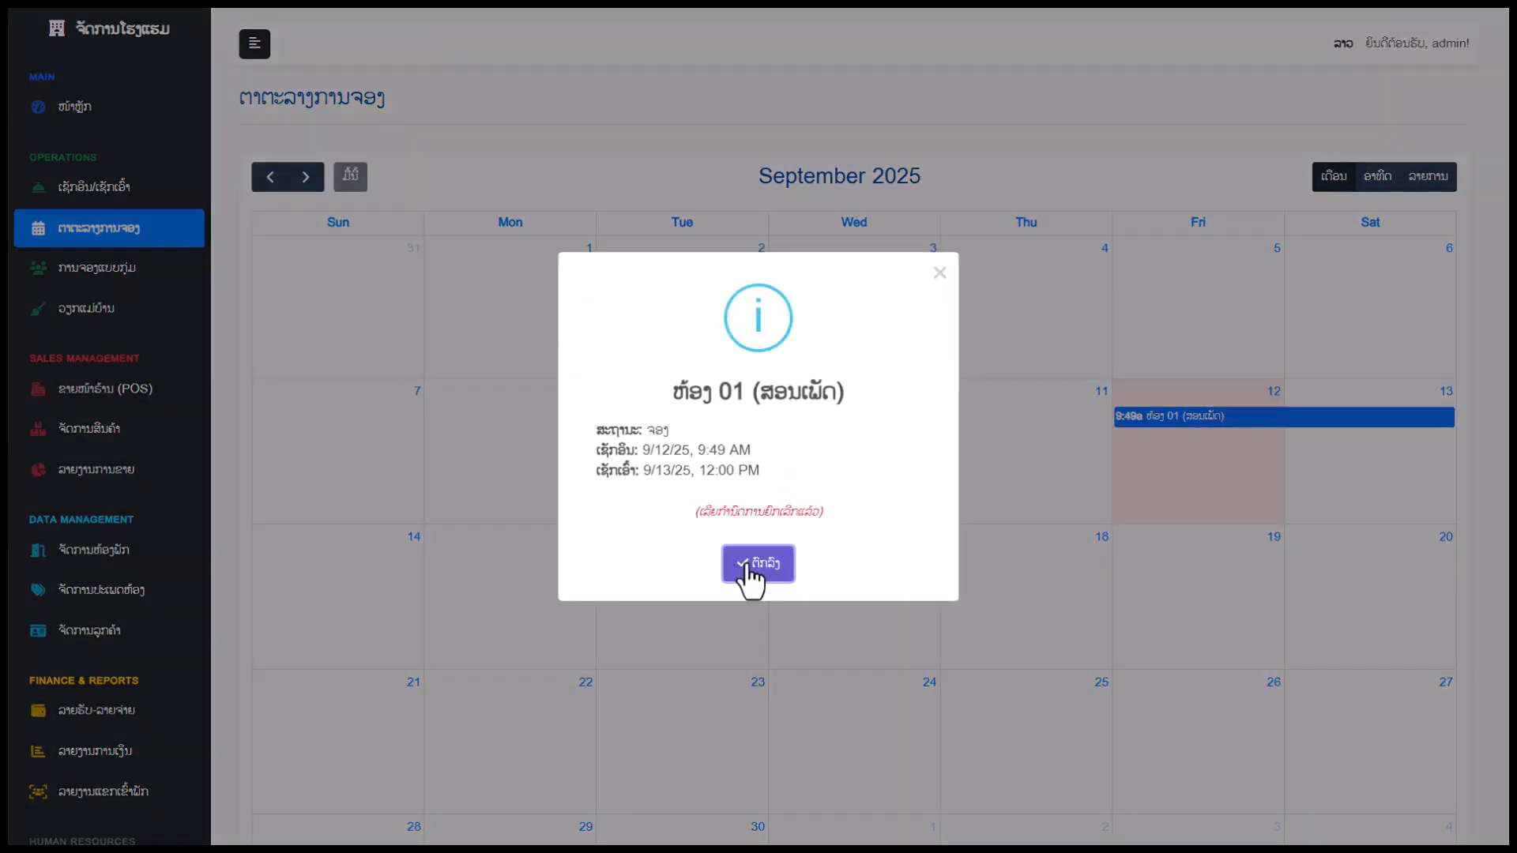
click(924, 274)
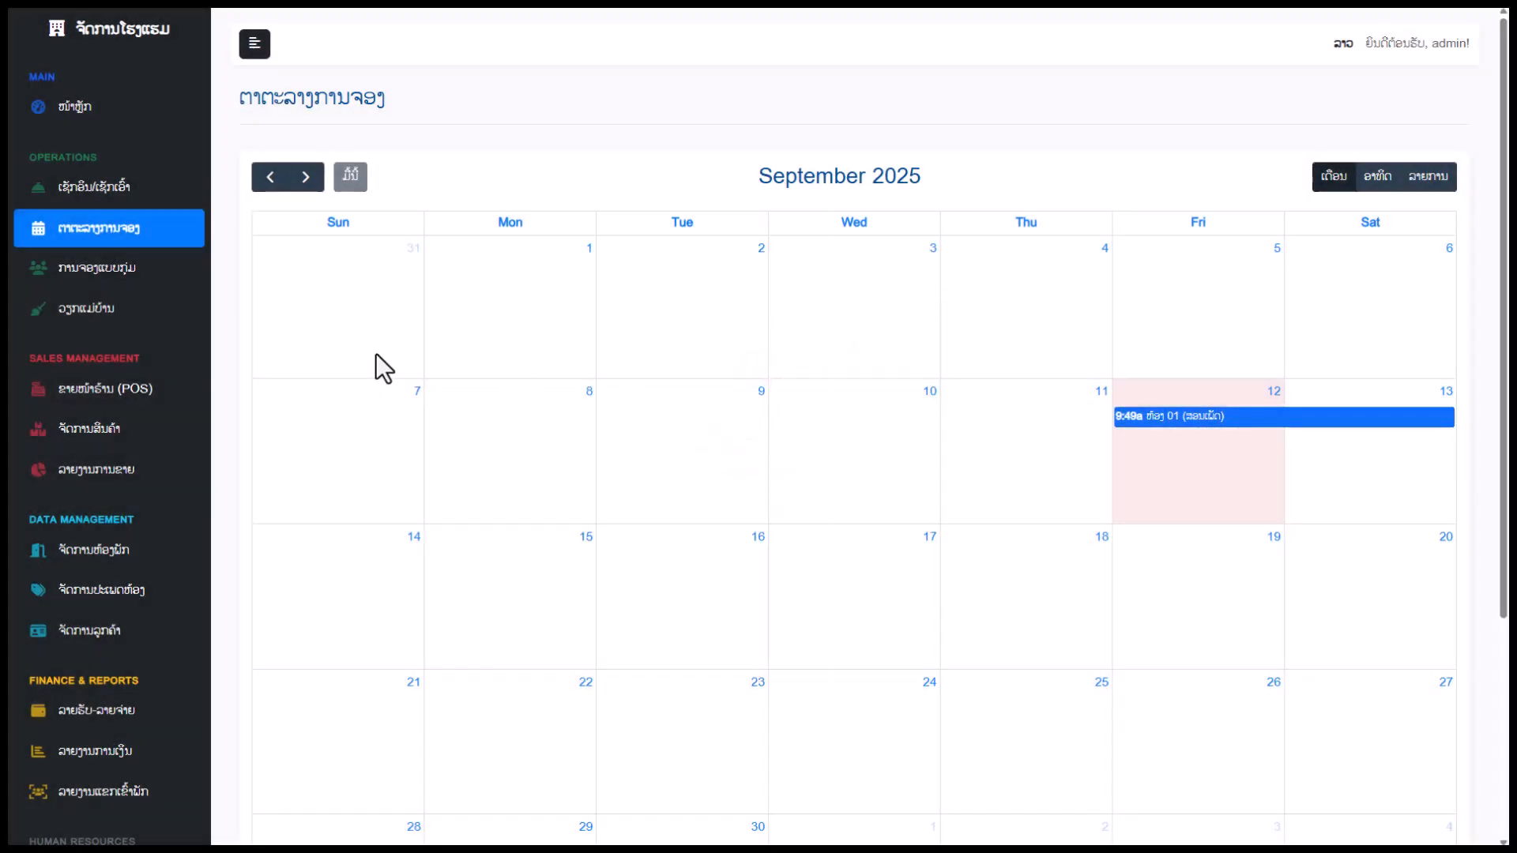
Check in the waiting guest of room 01 from the room status page and confirm their arrival.
click(123, 207)
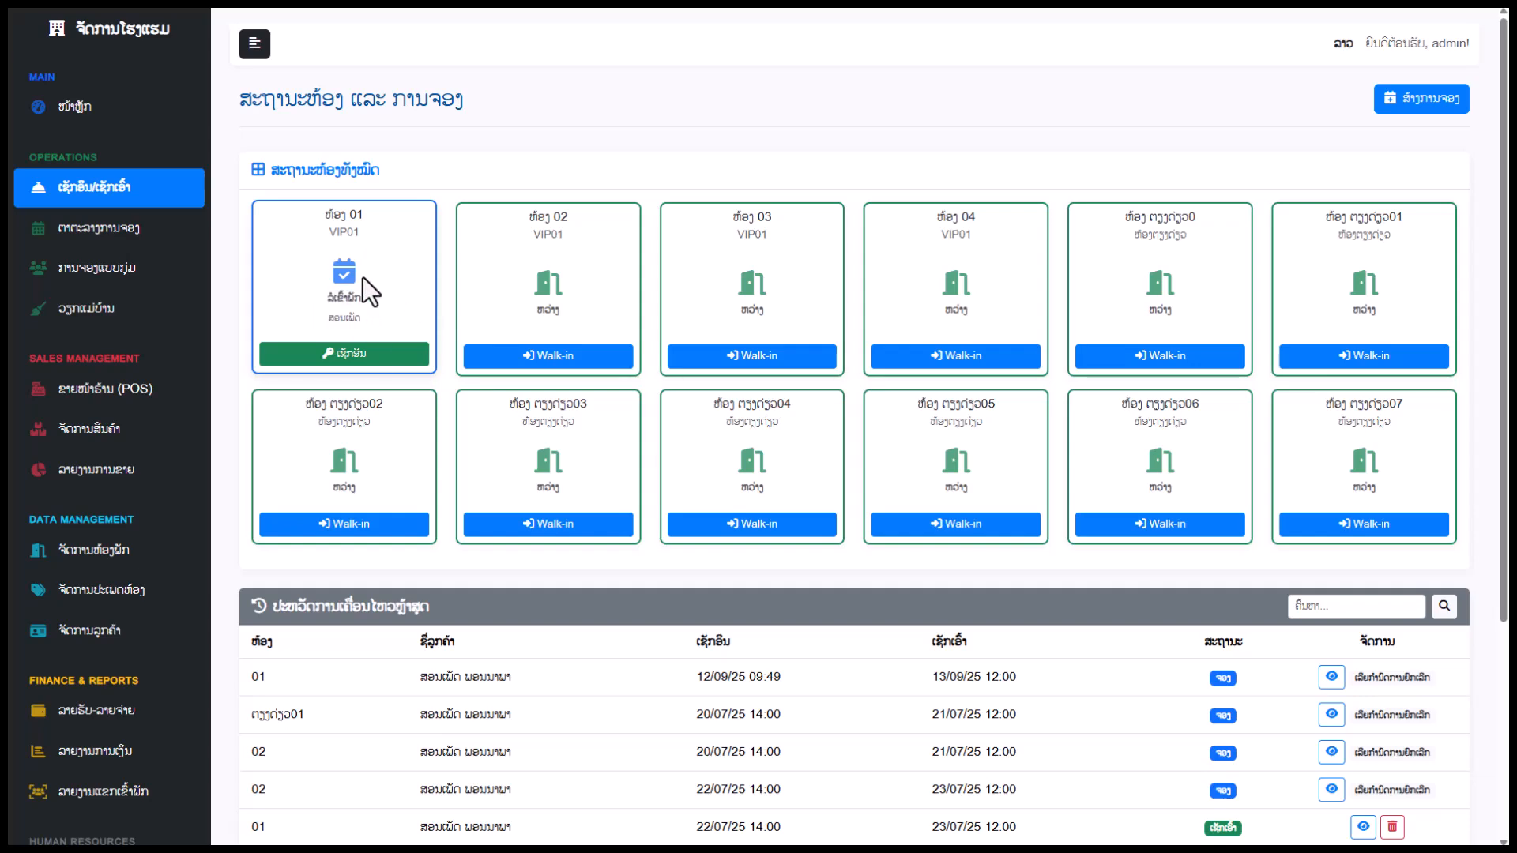
click(330, 359)
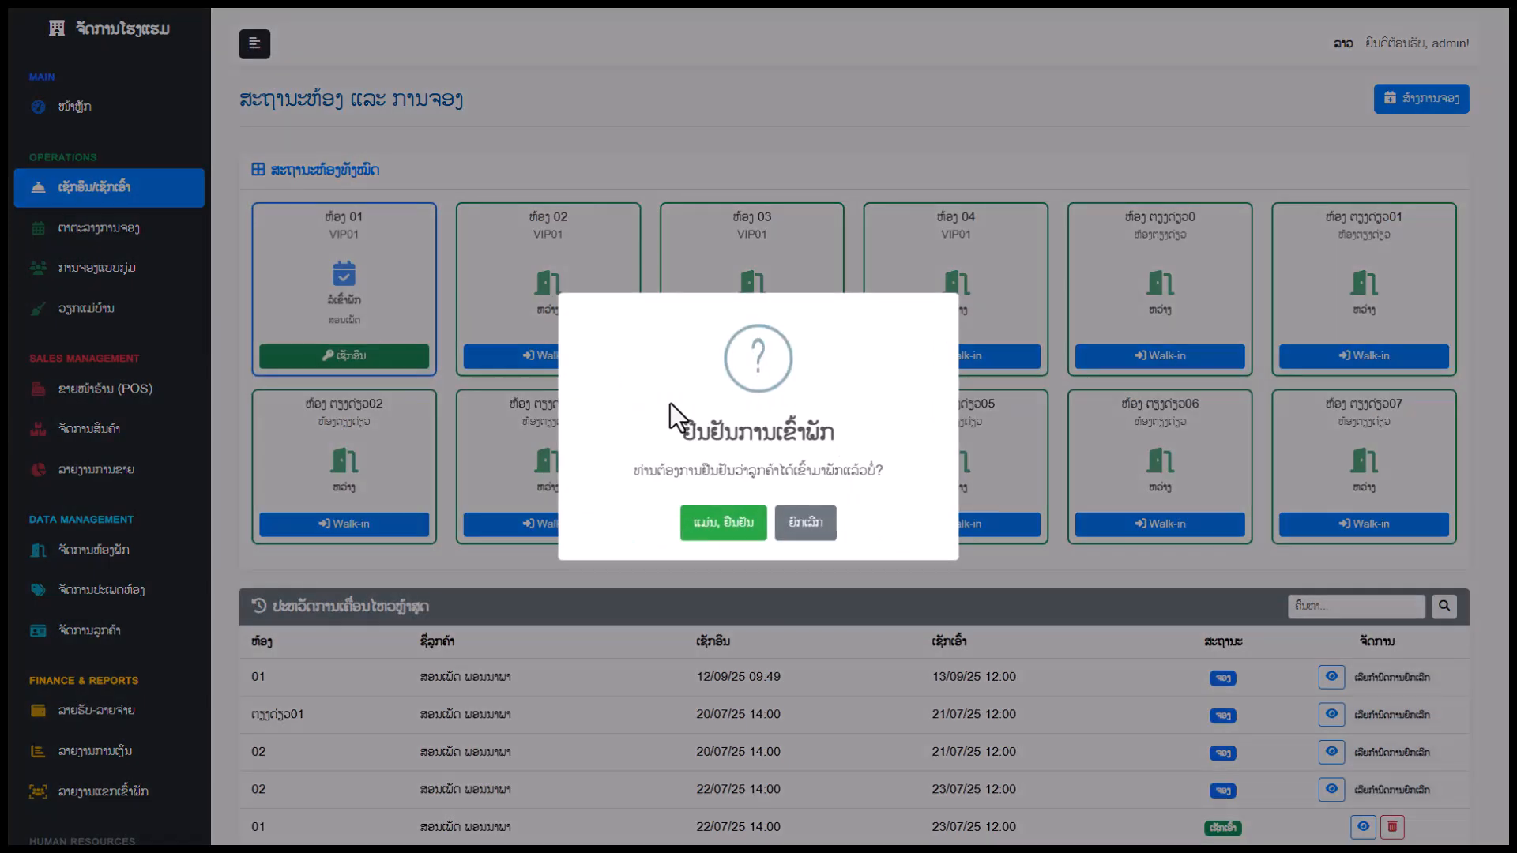
click(729, 528)
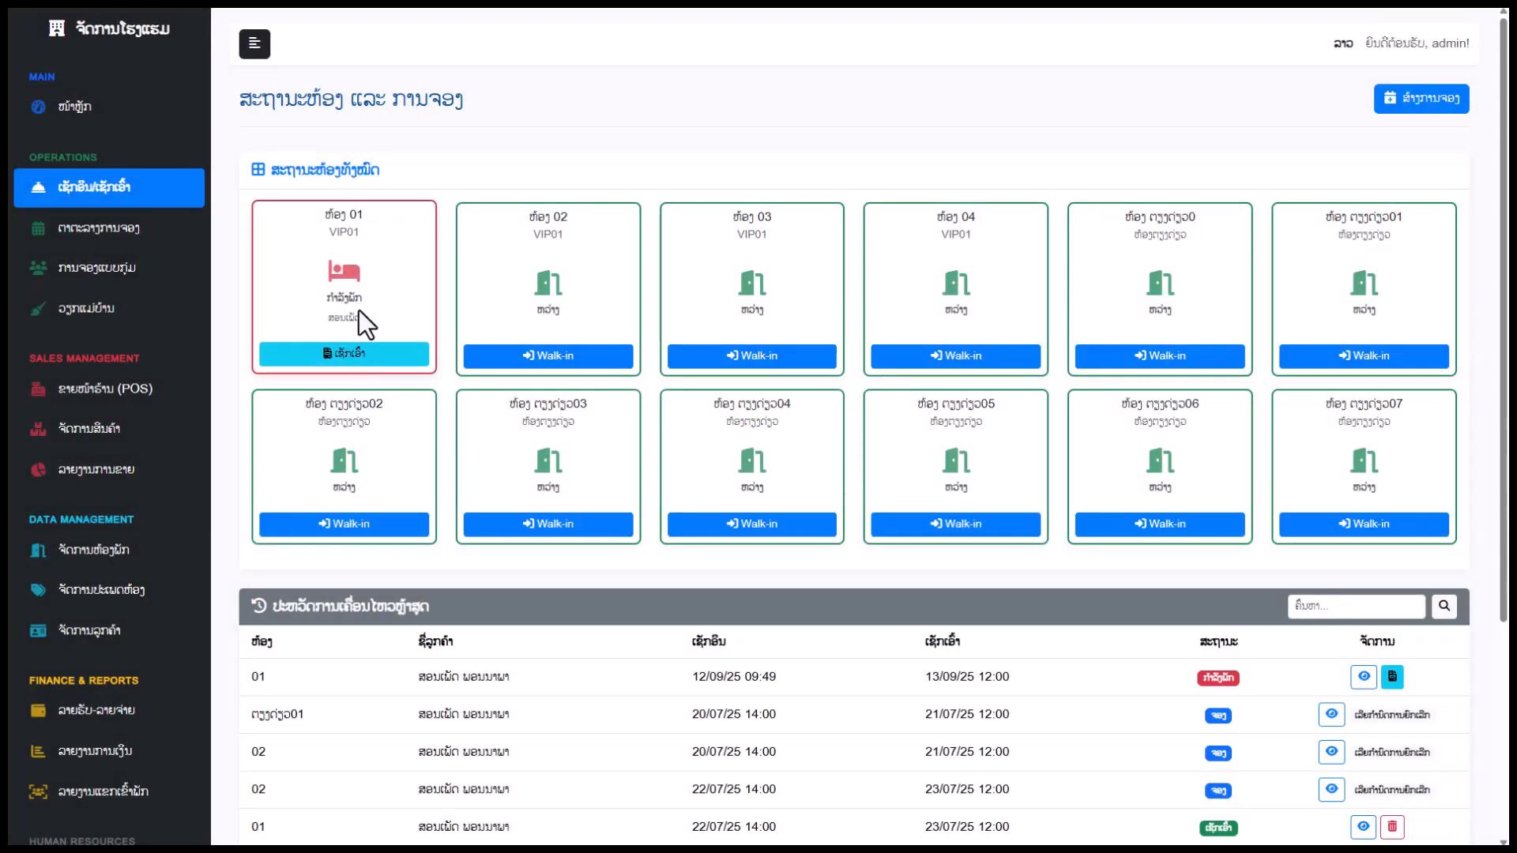
Examine room 01's dates and status in the recent history and its booking details, and return to the room status page.
scroll(525, 396, down, 2)
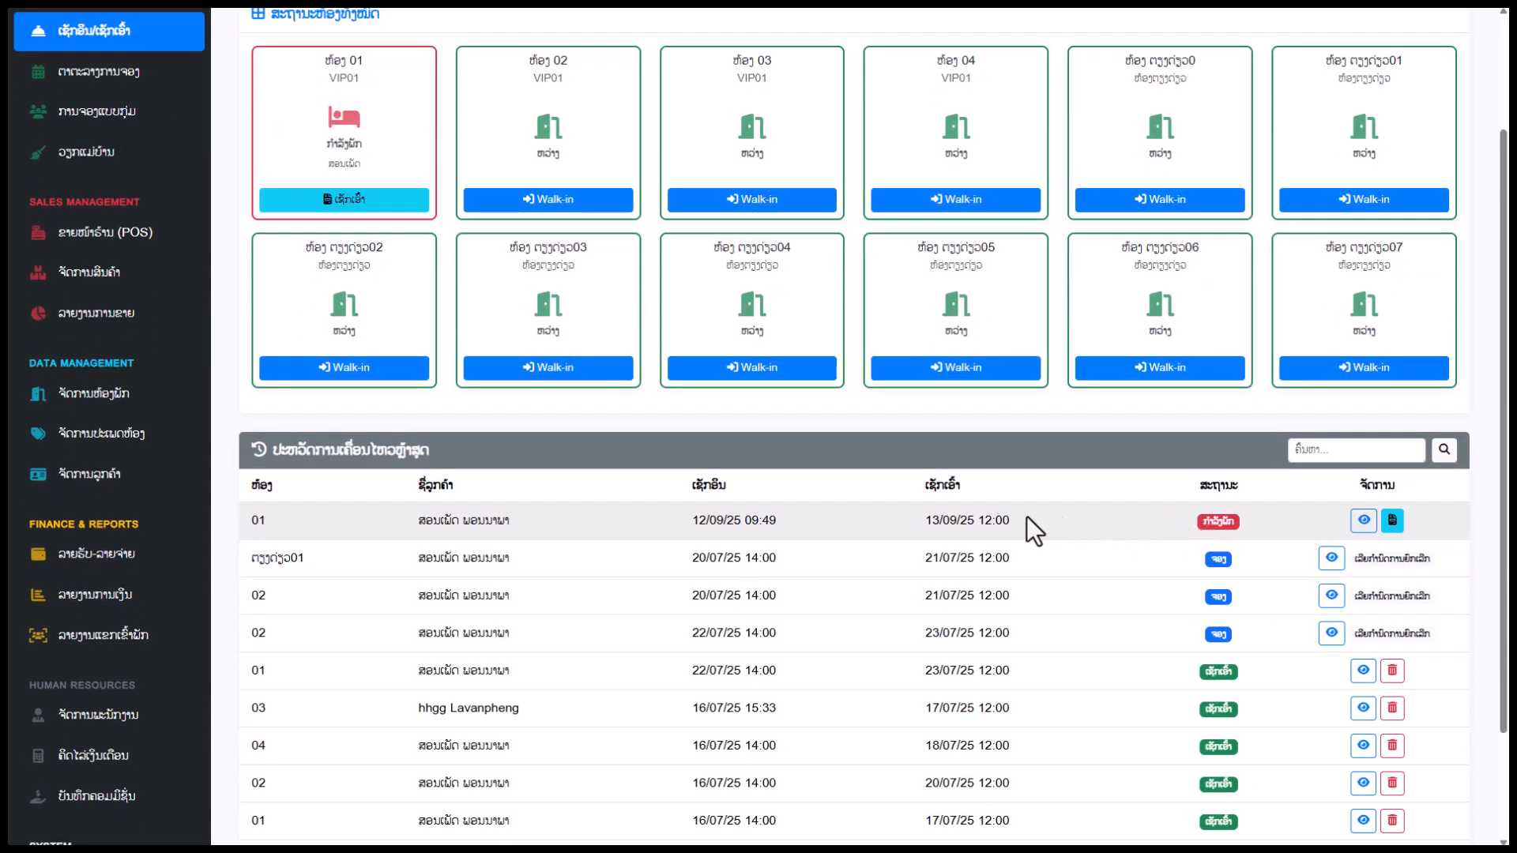
drag(761, 525, 691, 523)
click(764, 519)
scroll(975, 532, up, 1)
drag(1041, 596, 912, 594)
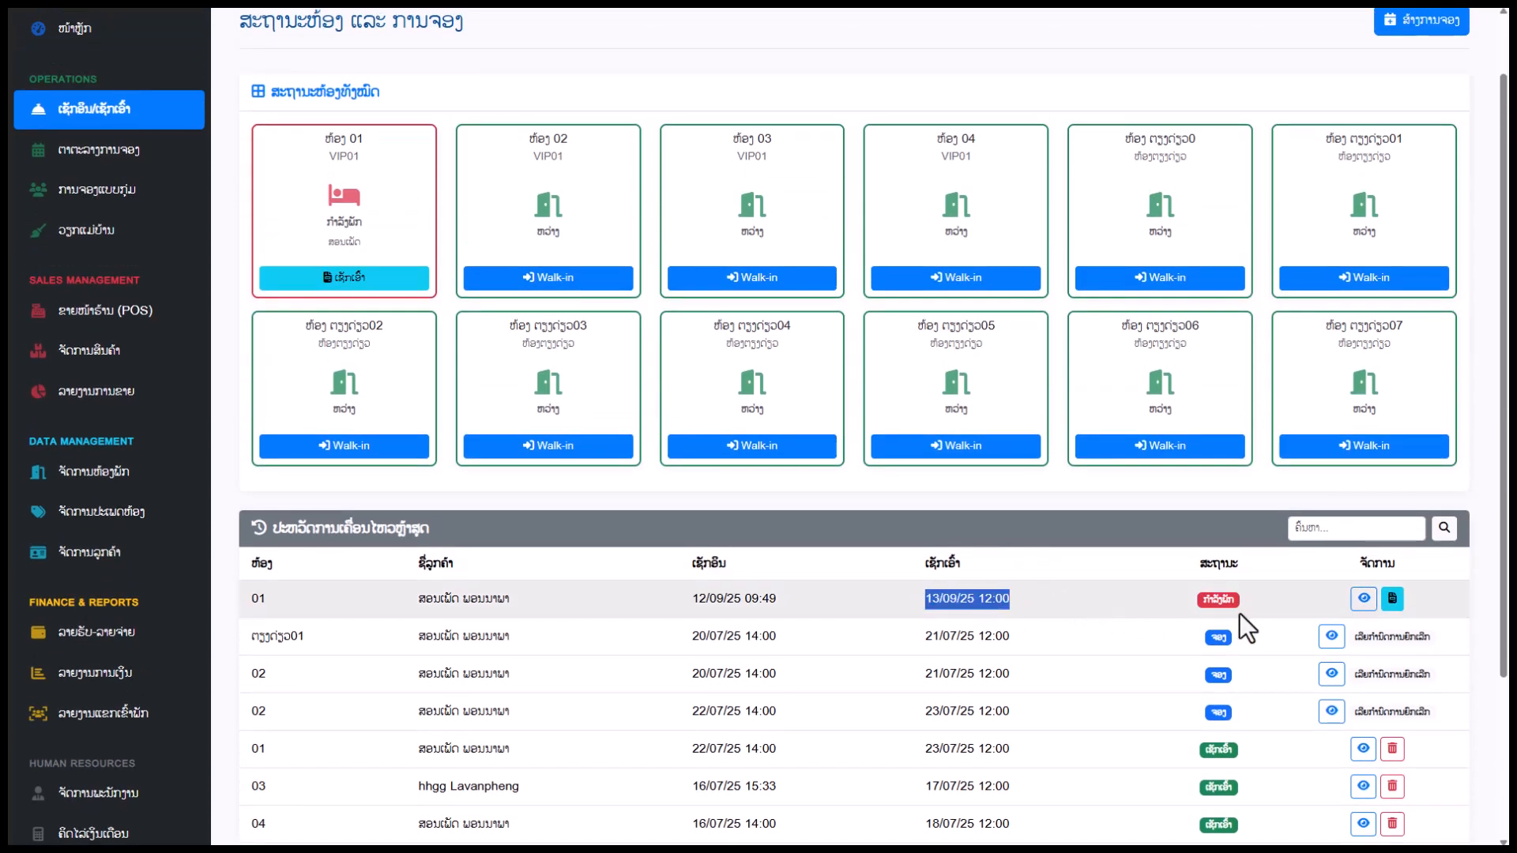
click(1256, 602)
click(1360, 599)
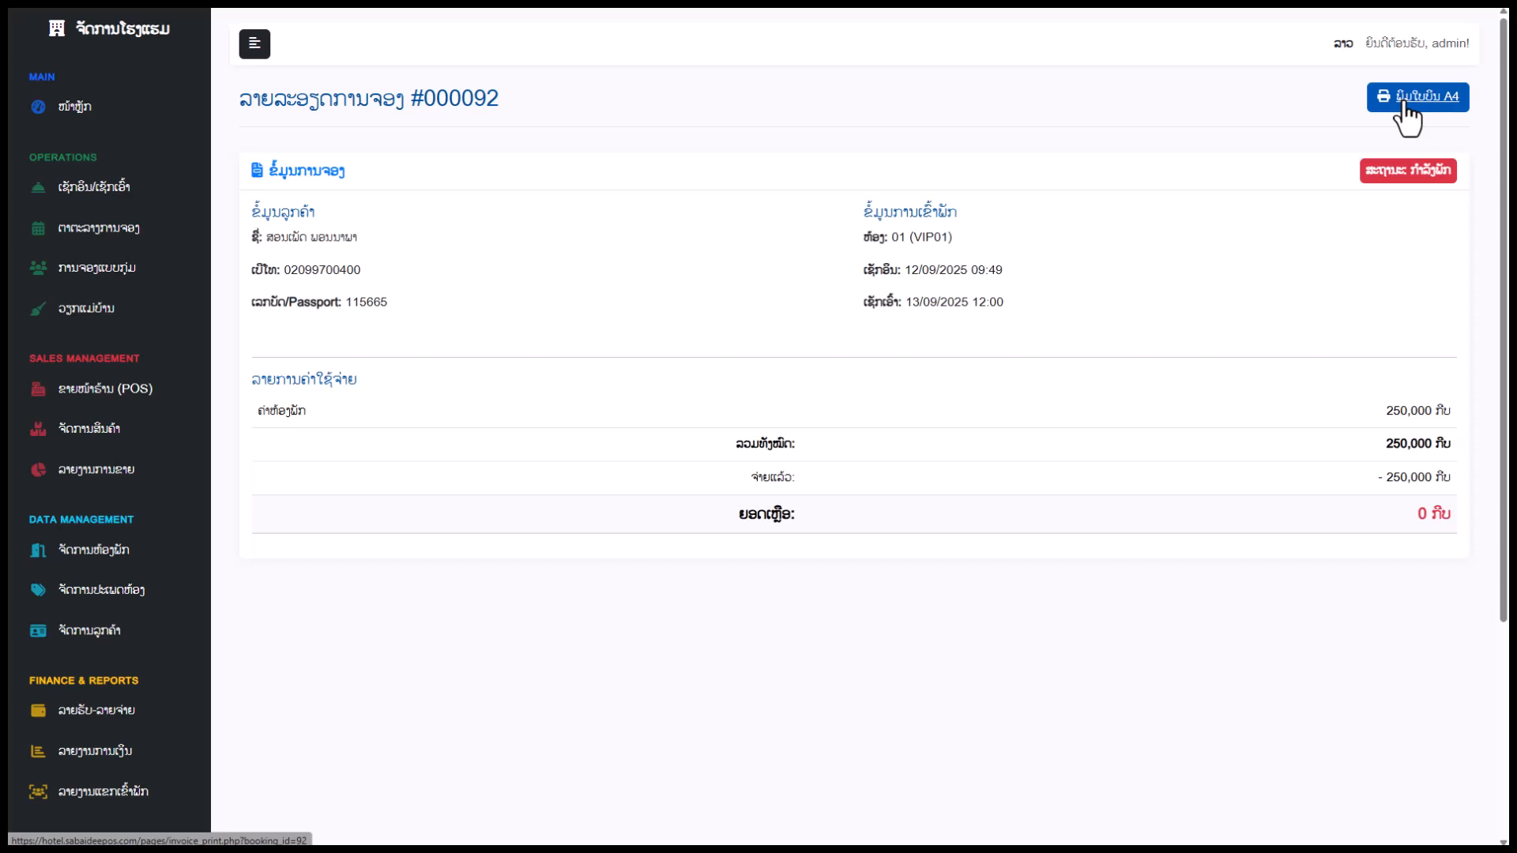
click(102, 229)
click(105, 190)
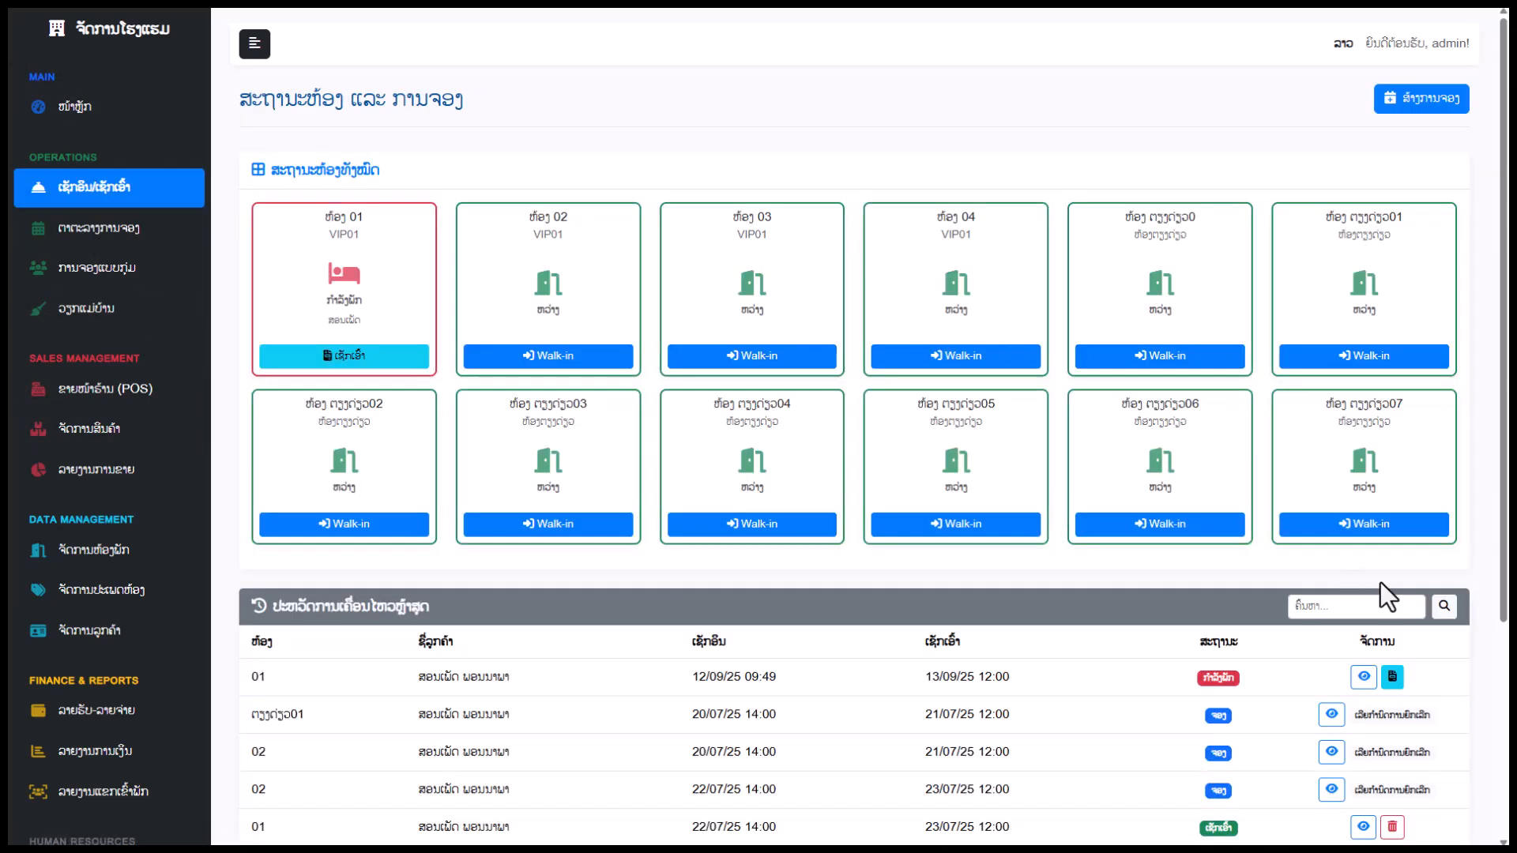
scroll(1375, 632, down, 1)
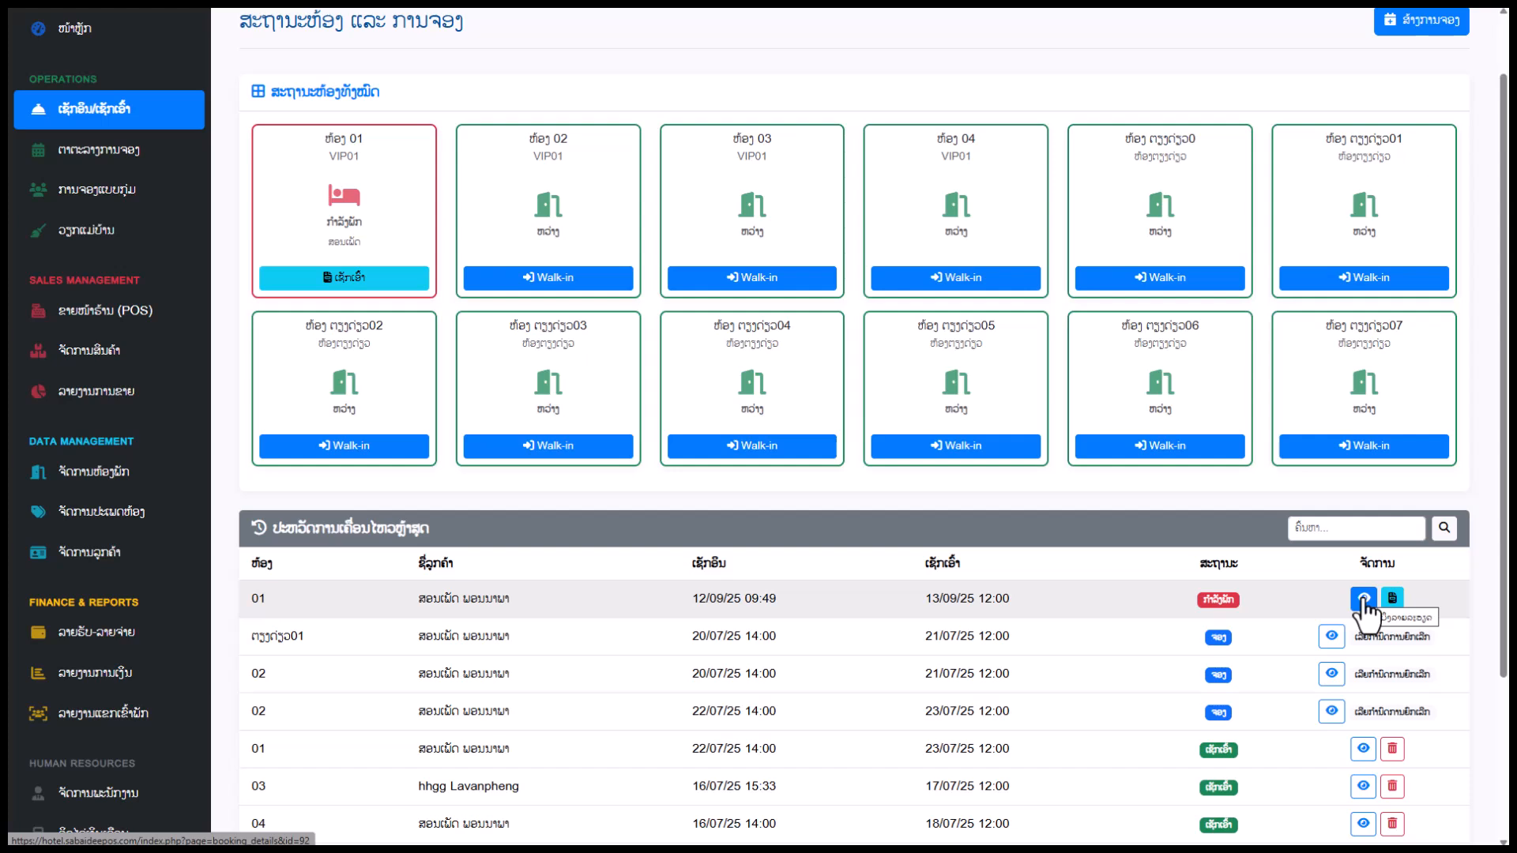
scroll(1368, 626, up, 1)
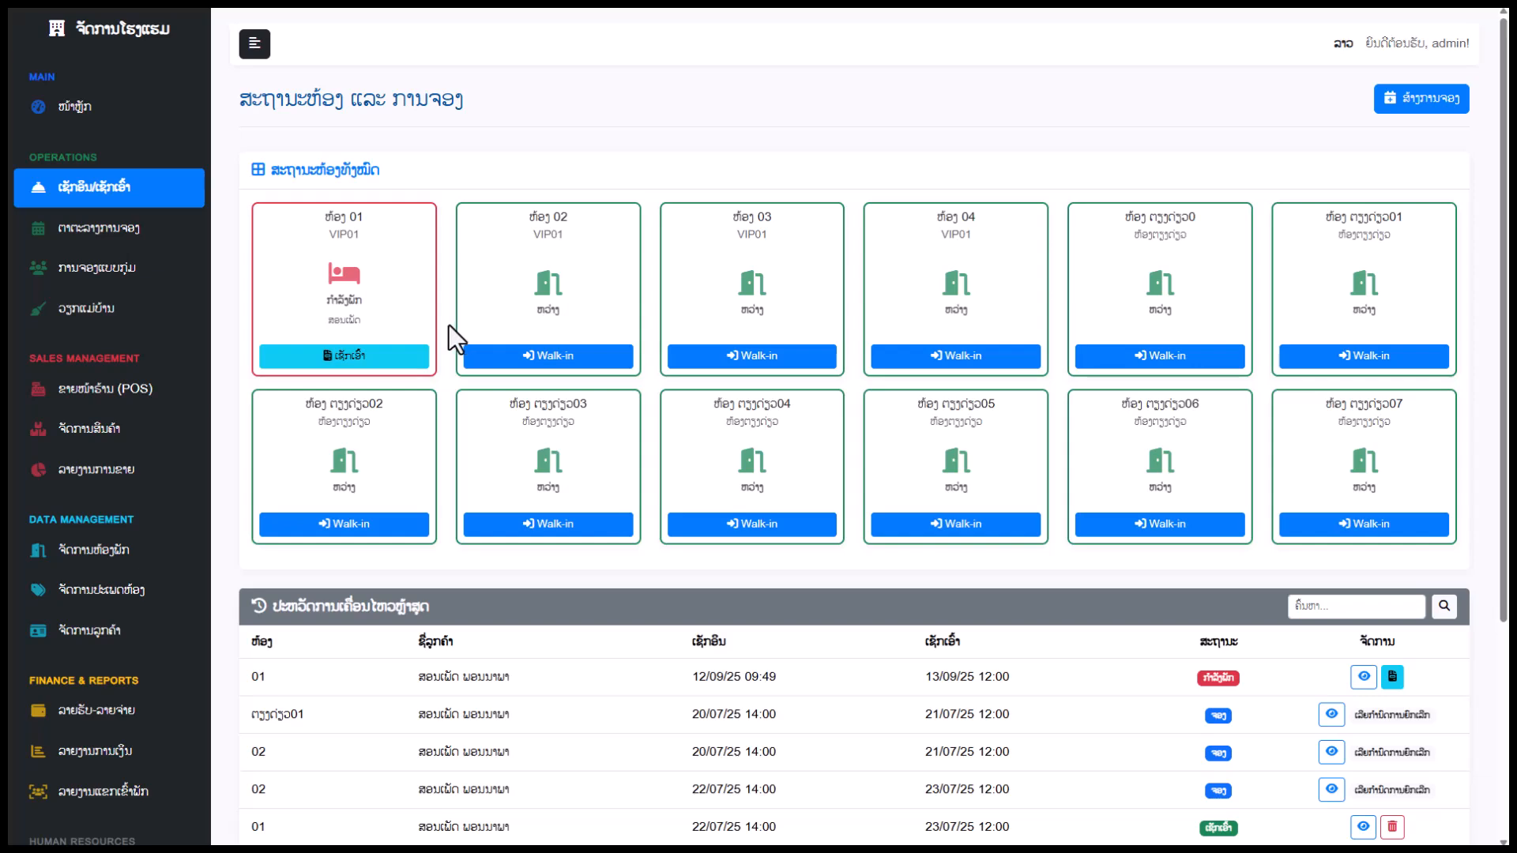
Start an advance booking from 23 September 2025 in the booking calendar and choose room 02 (VIP01).
click(135, 224)
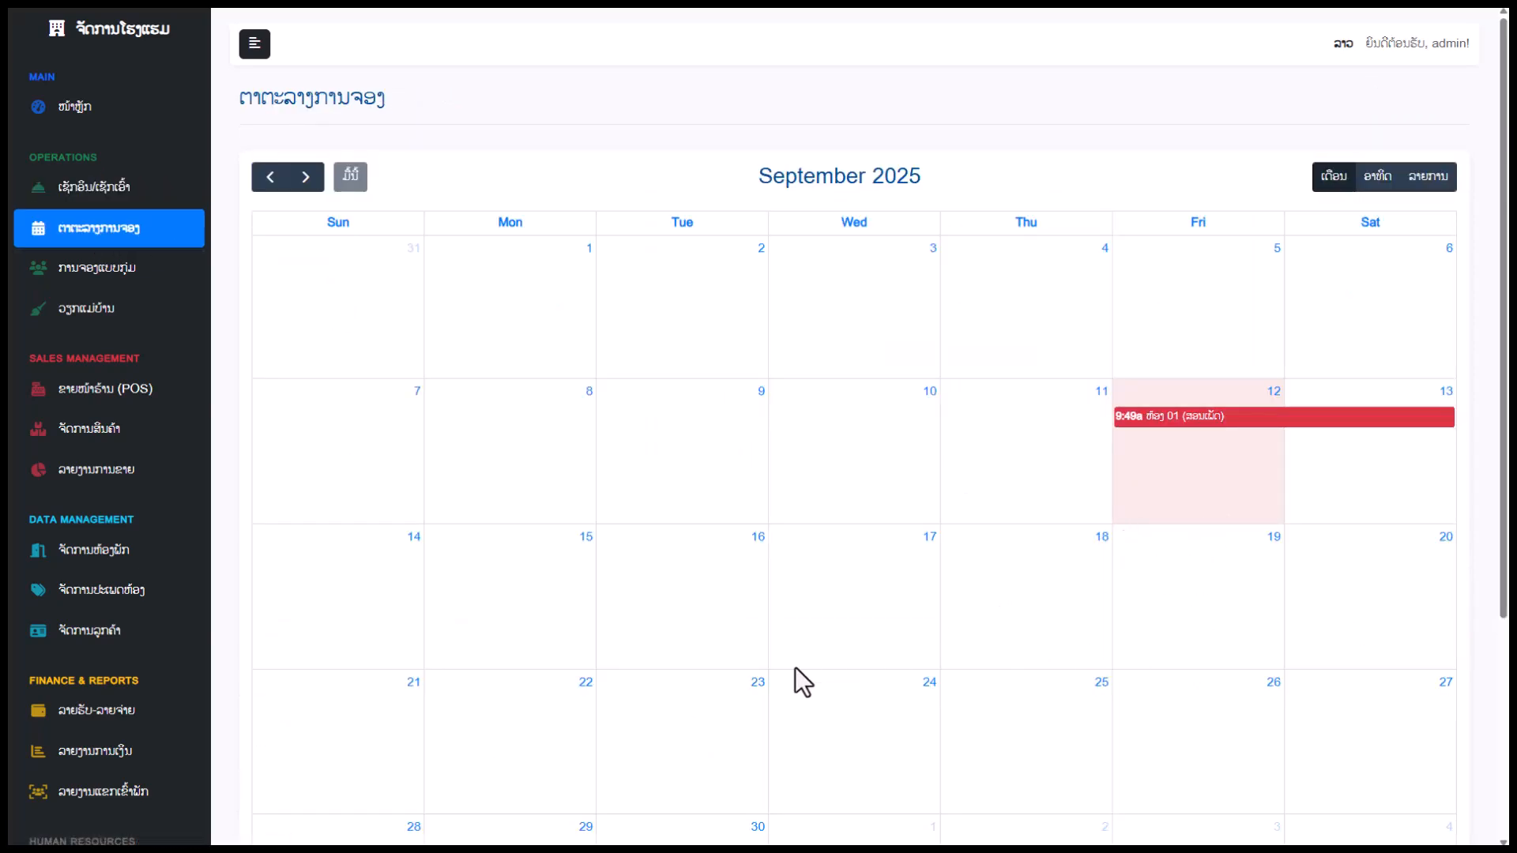
click(721, 709)
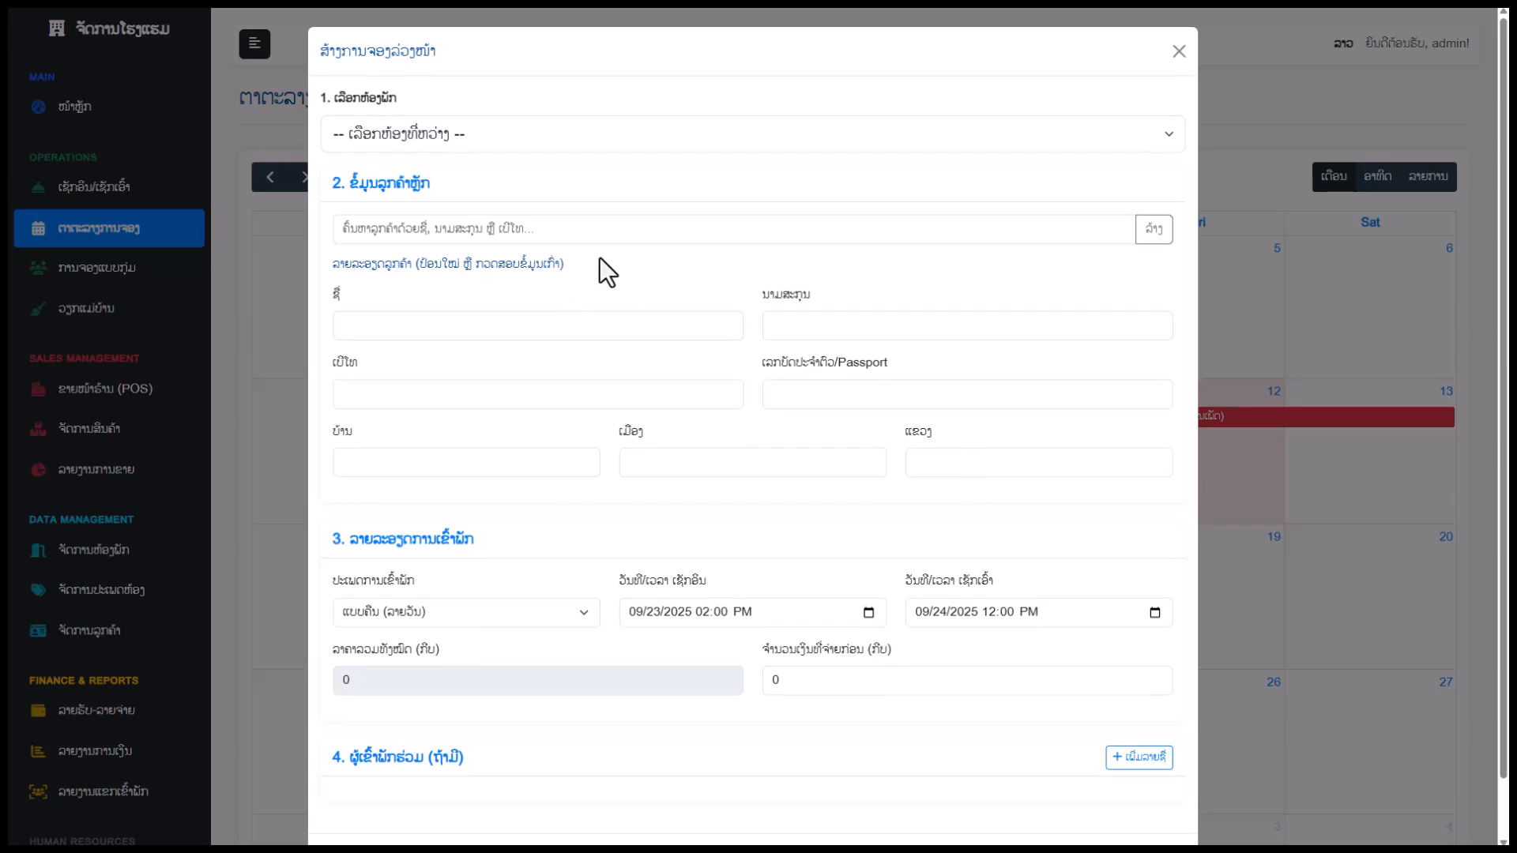
click(519, 134)
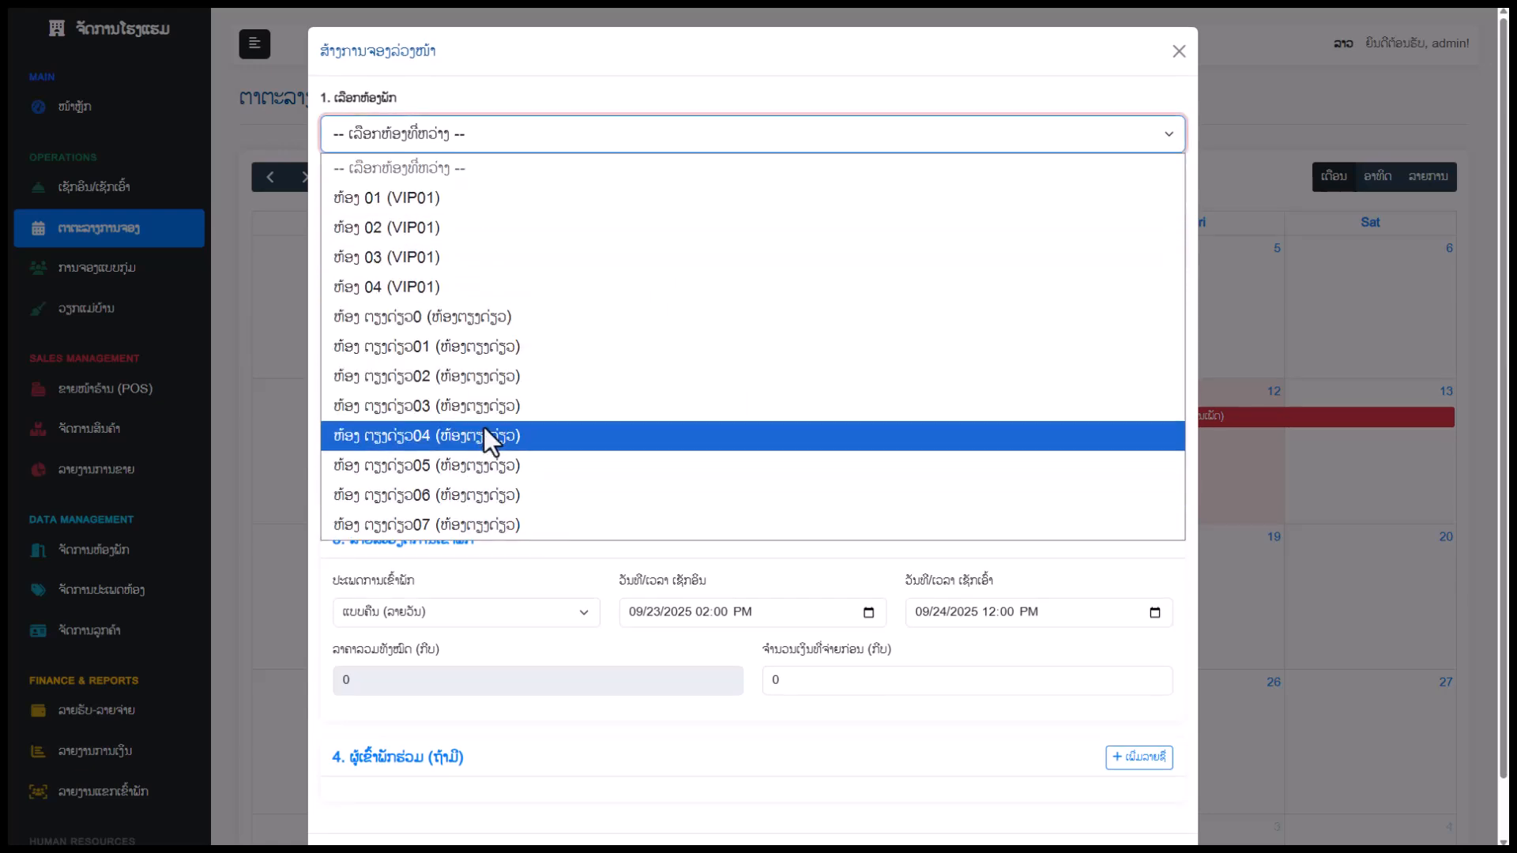
click(466, 230)
Search the existing customers by first name and load the saved main guest's details into the booking.
click(457, 229)
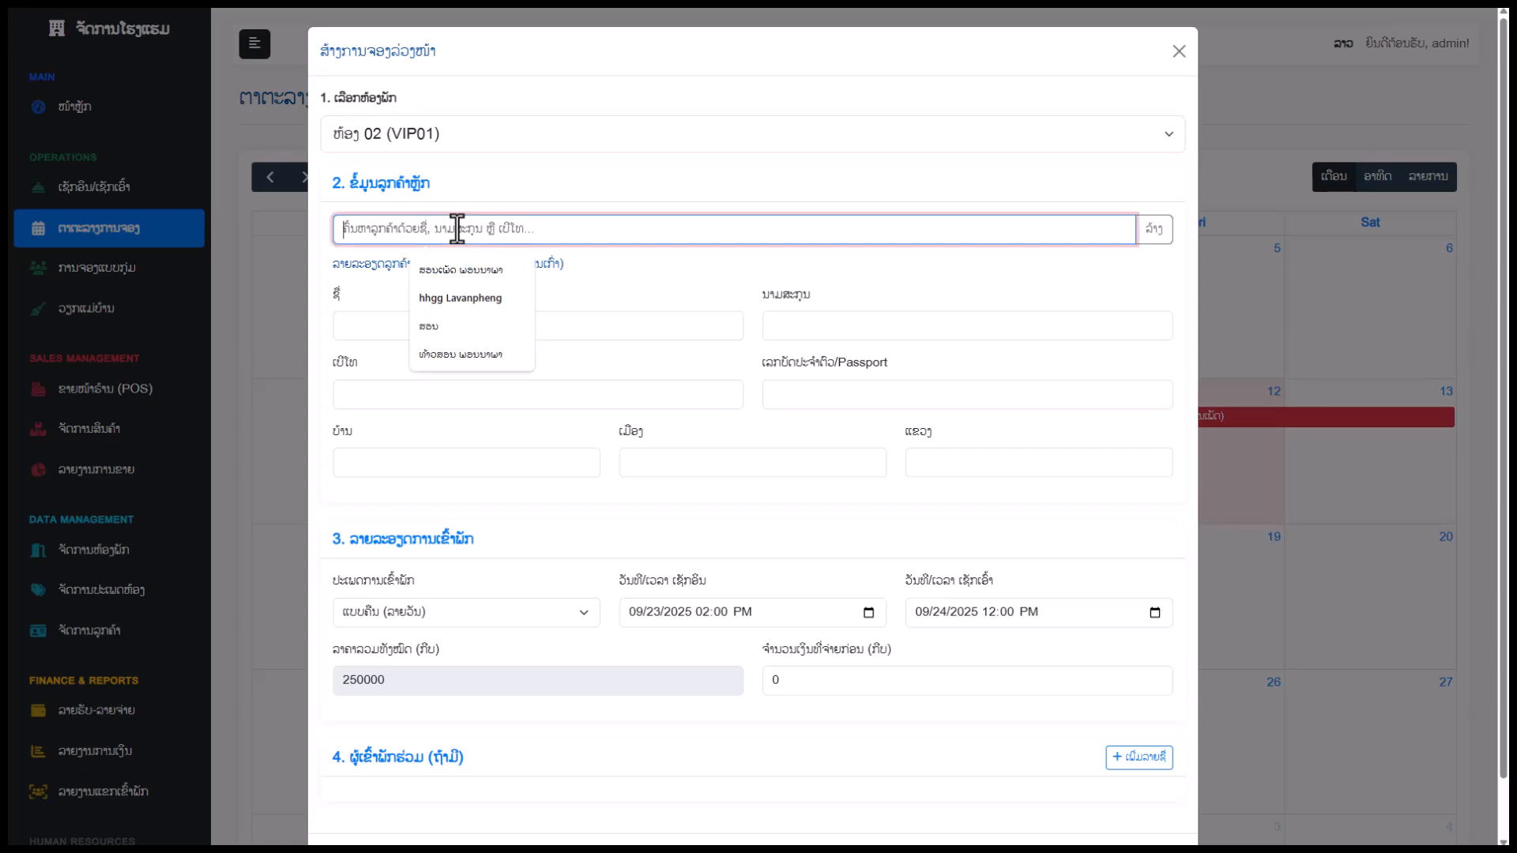
text(ສ)
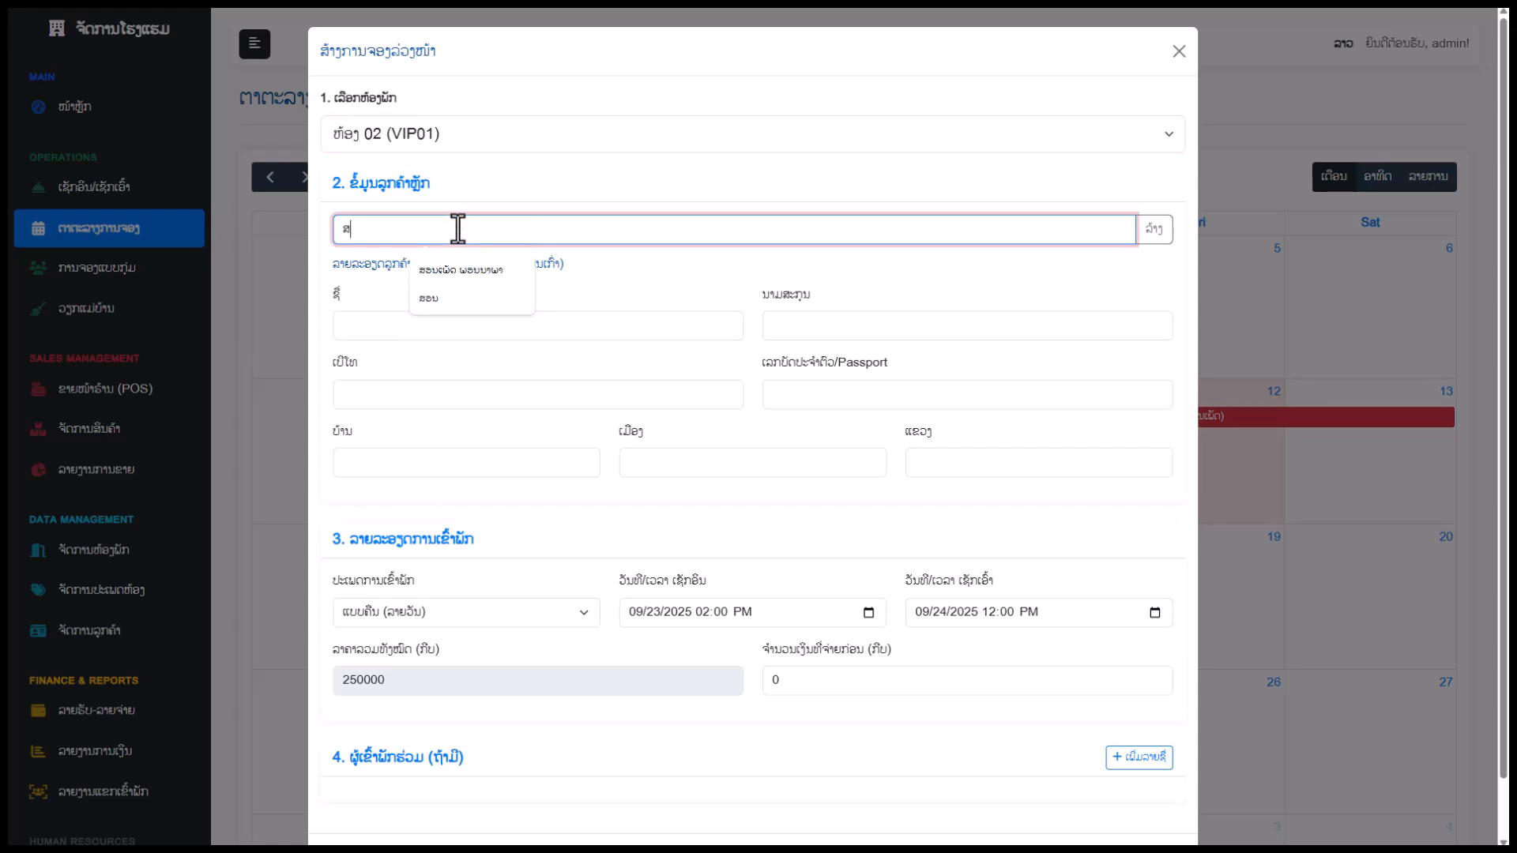
text(ອນ)
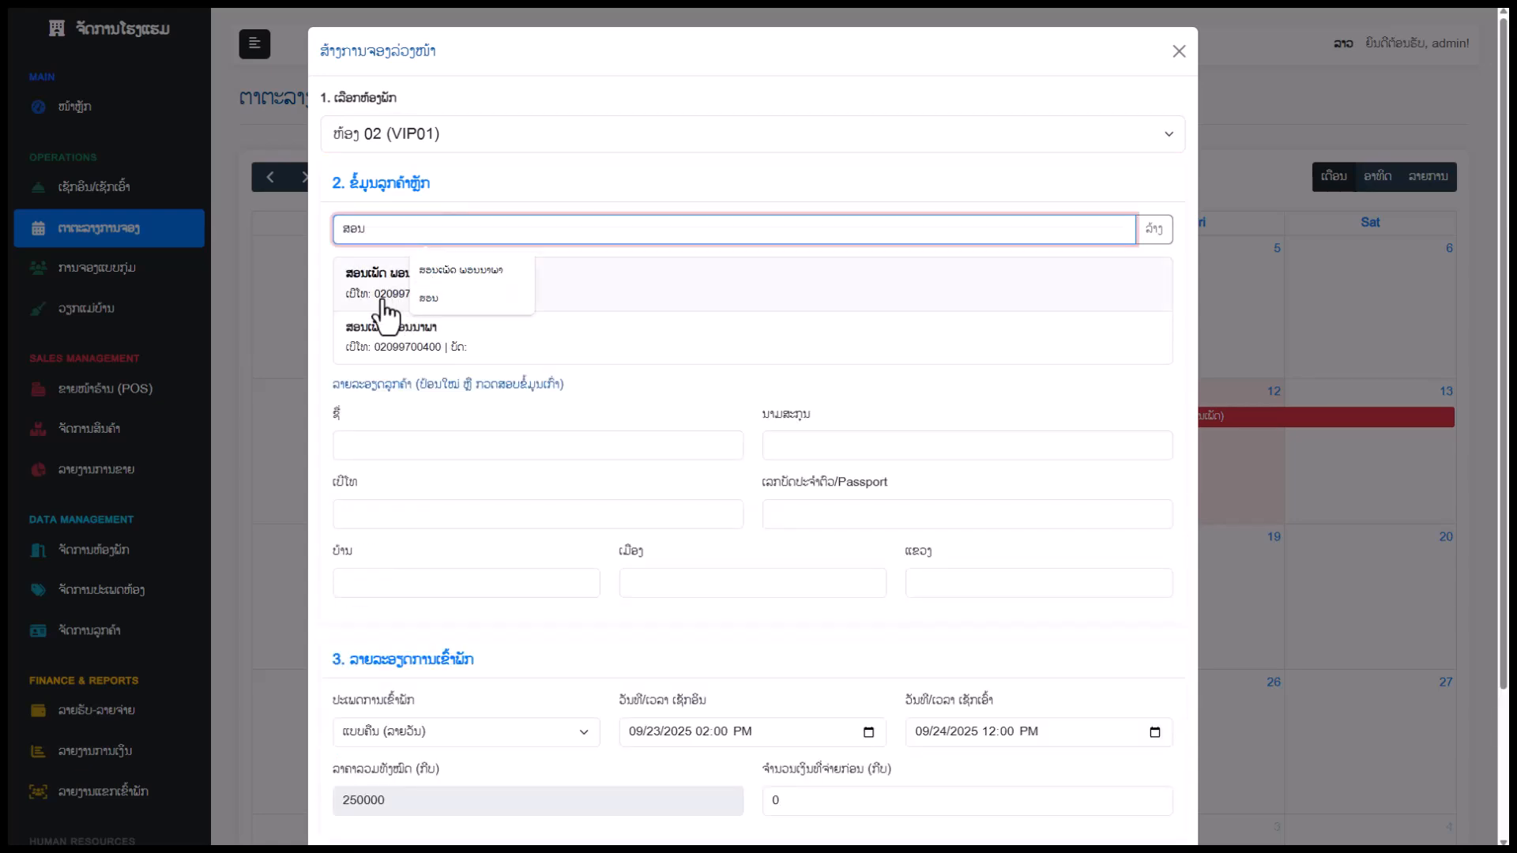
click(433, 328)
Set the booking's check-out date to 26 September 2025 and review the total price and prepaid amount.
scroll(842, 479, down, 1)
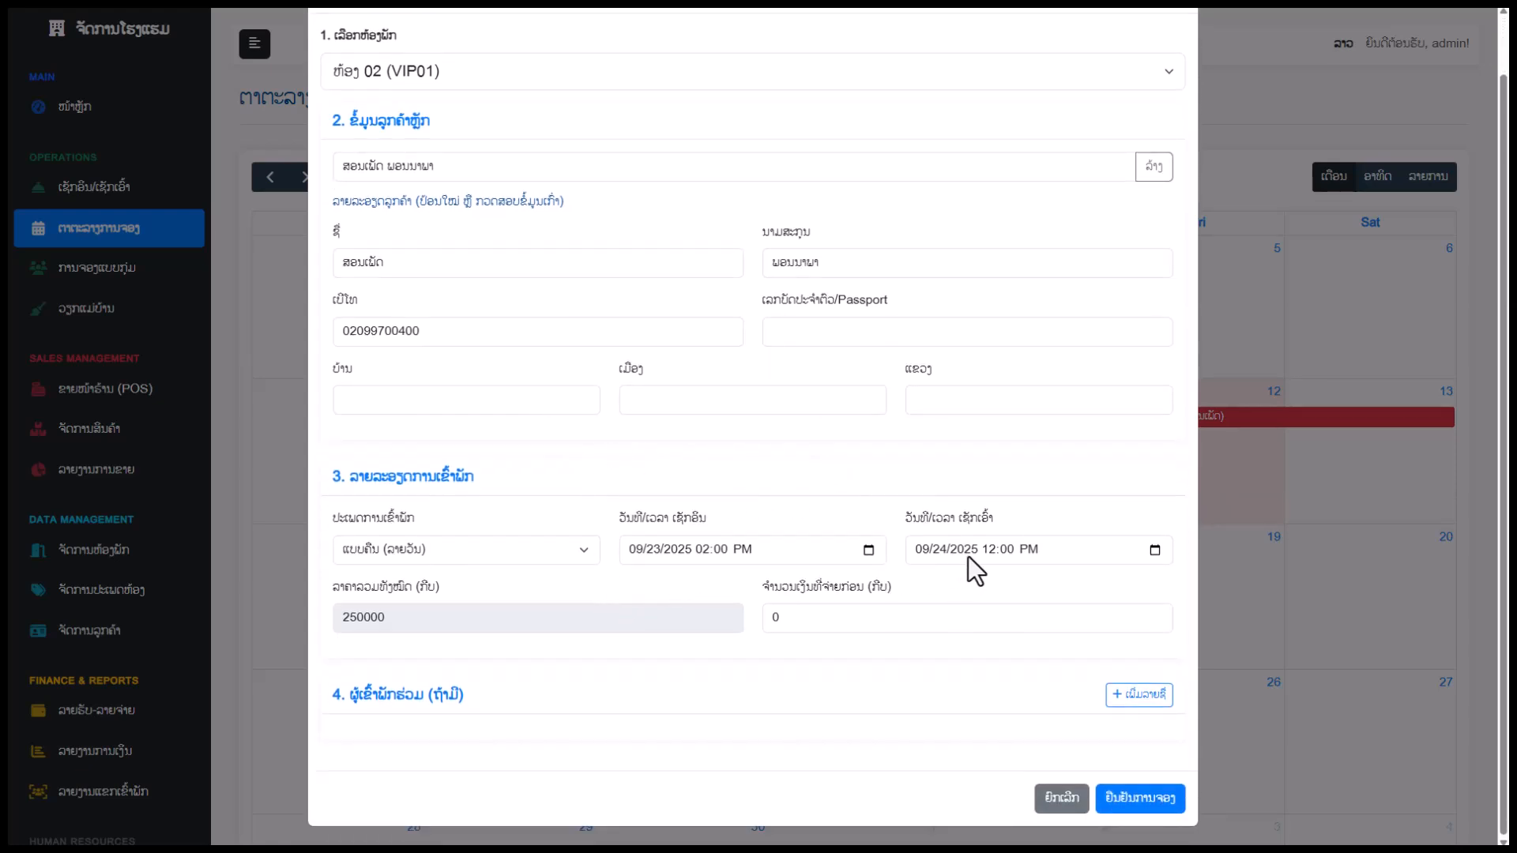
click(1155, 551)
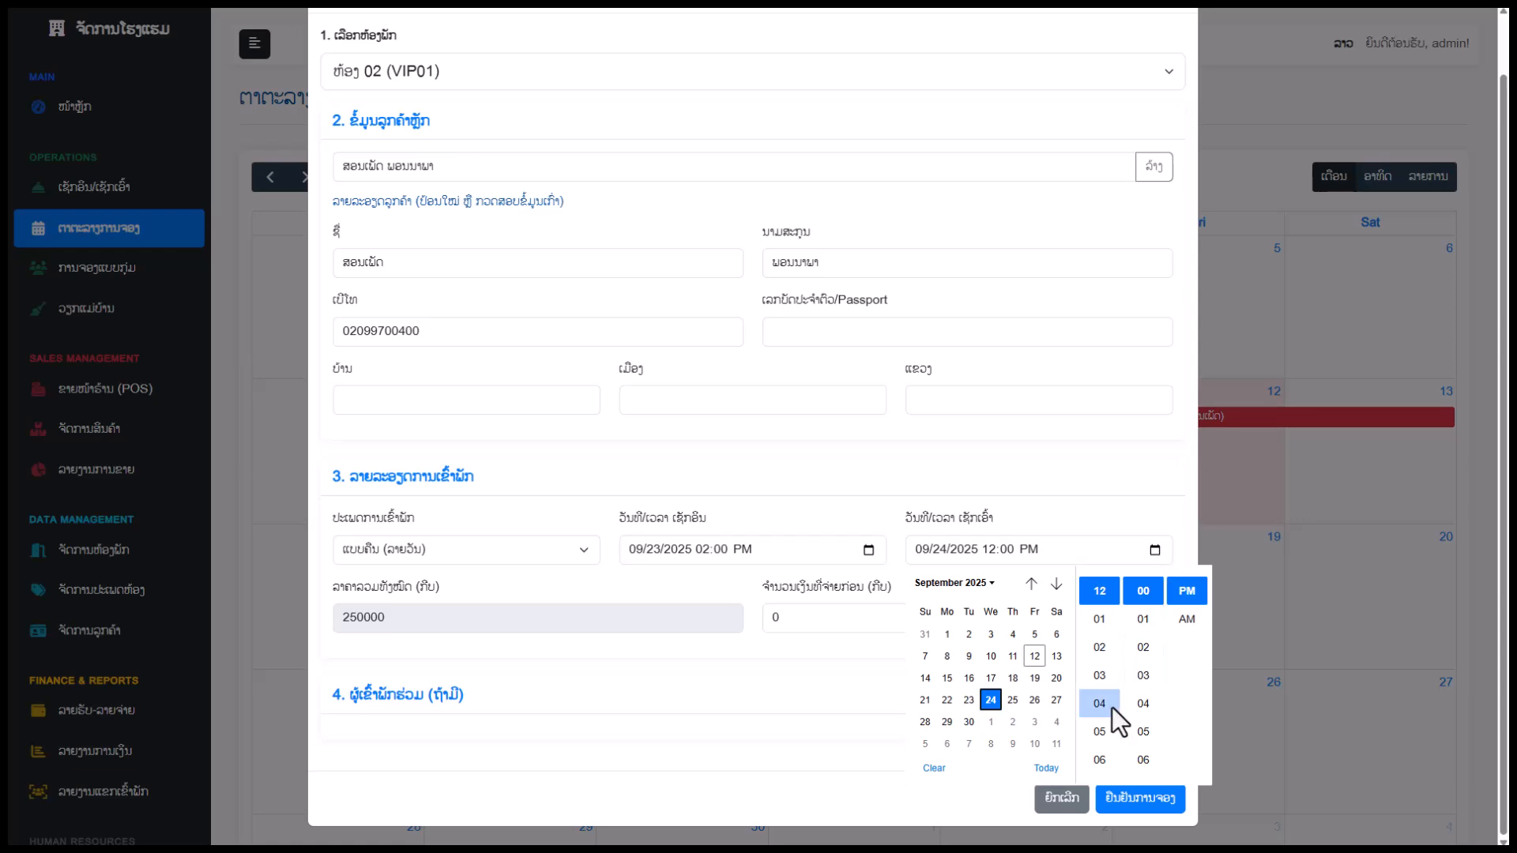
click(1034, 701)
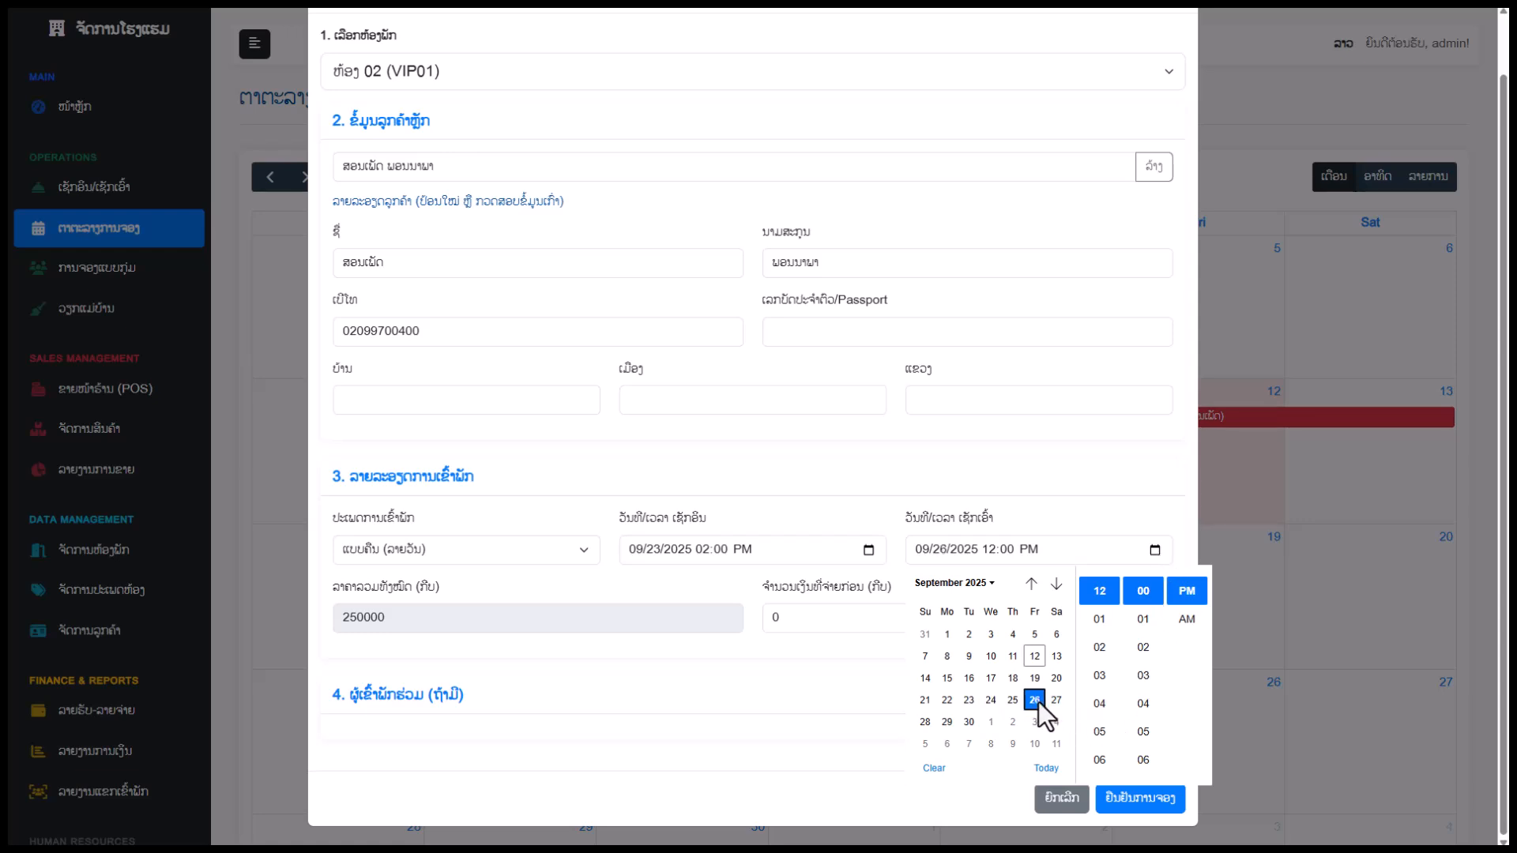
click(790, 674)
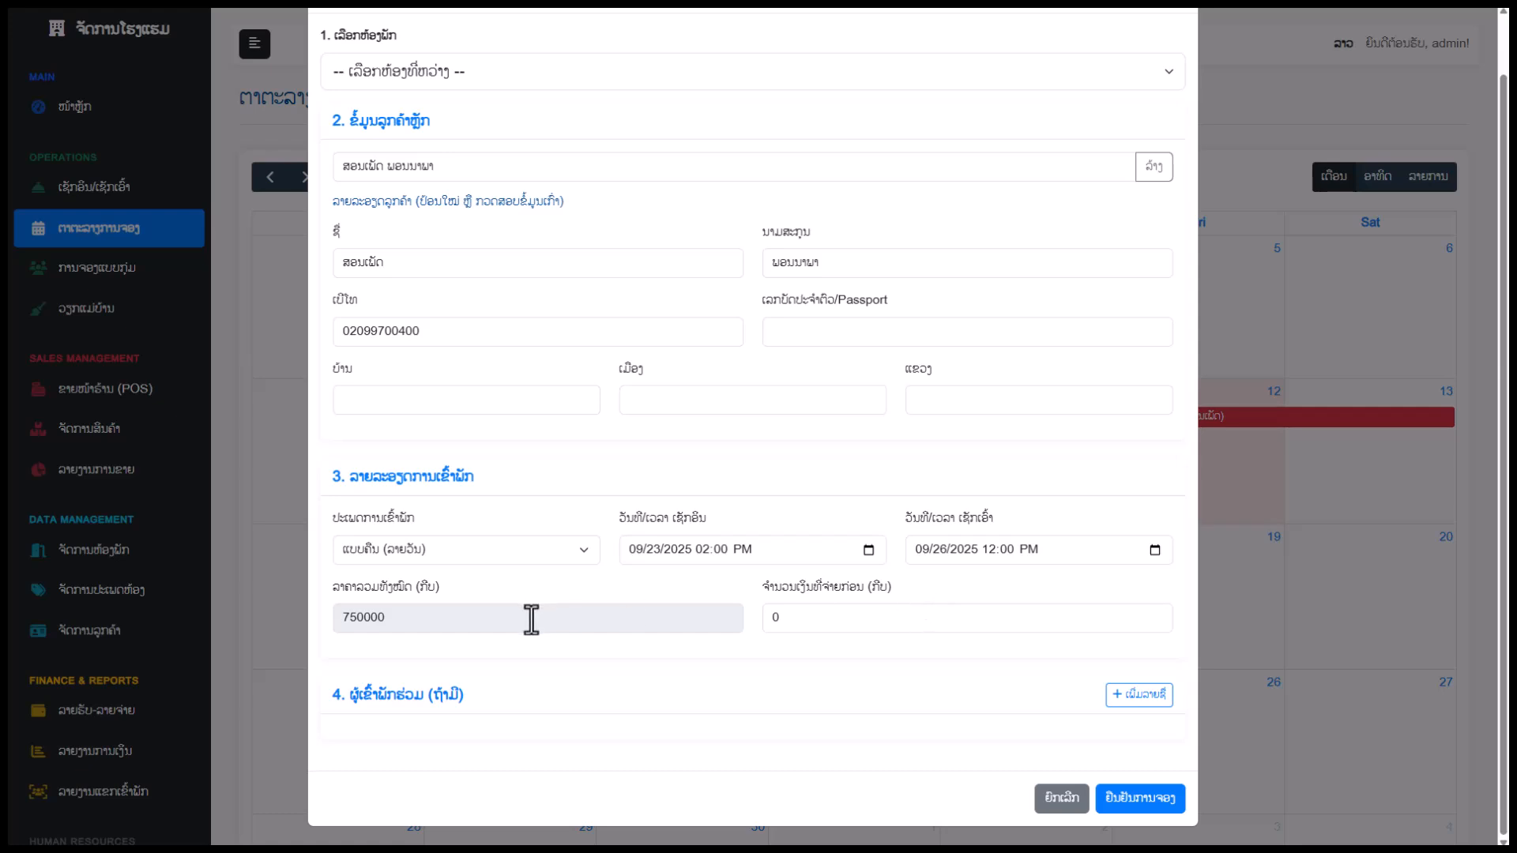
drag(396, 624, 345, 625)
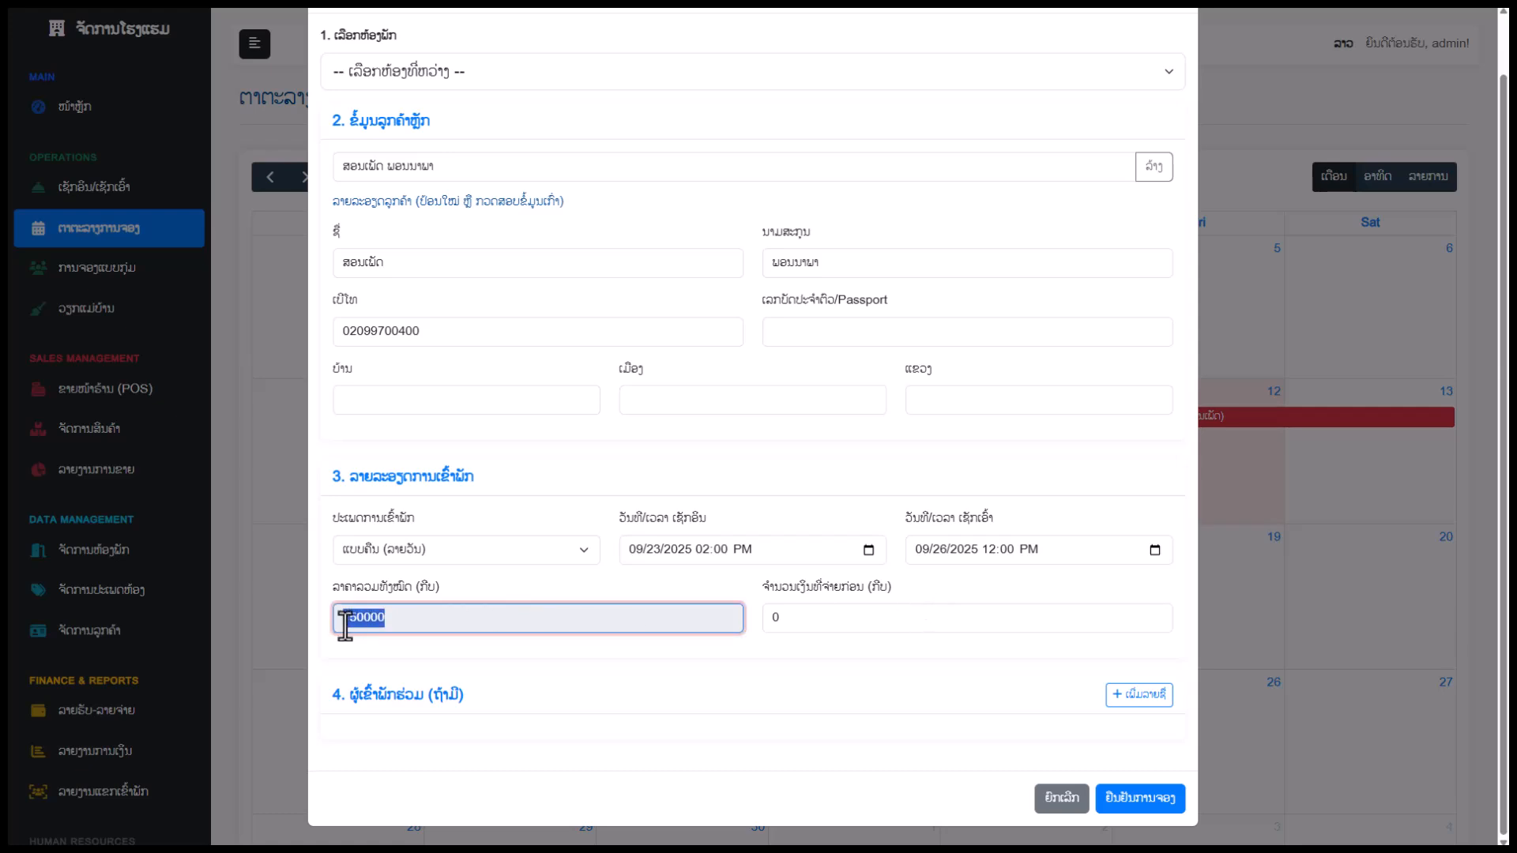
double_click(789, 620)
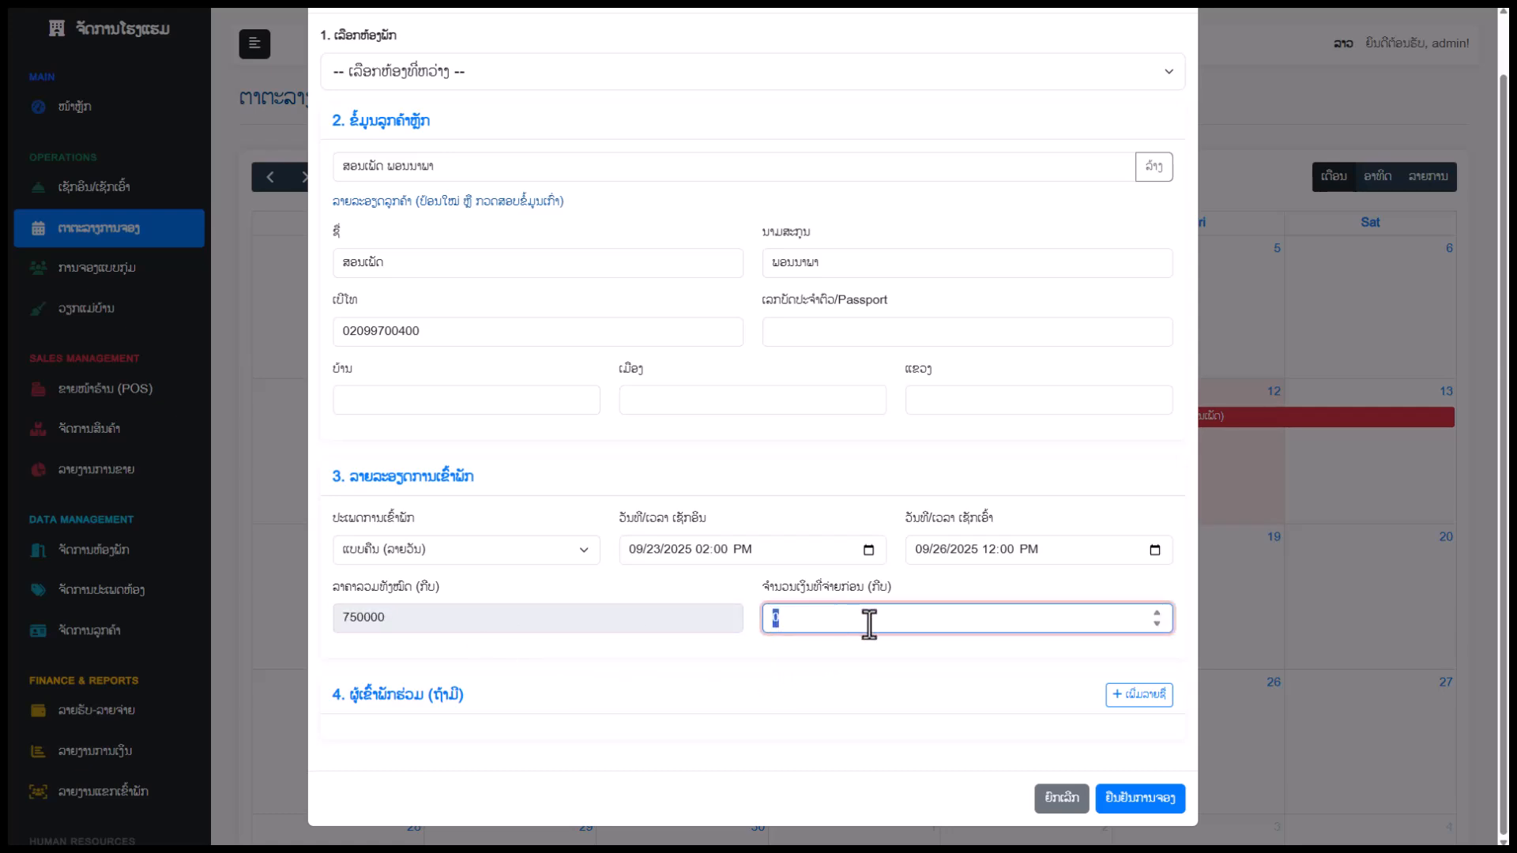
click(838, 656)
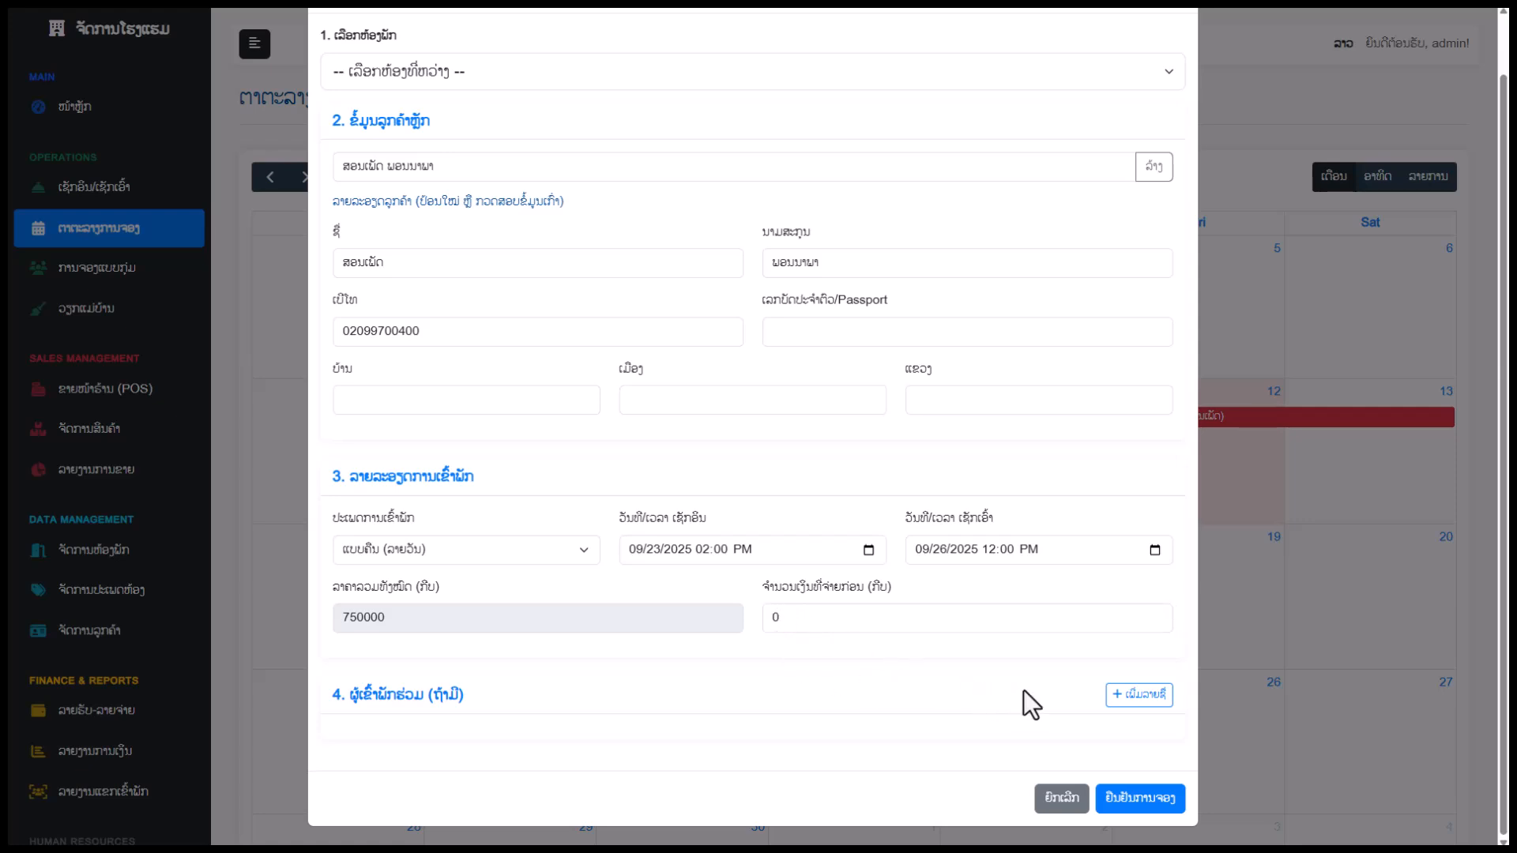
Select room 02 (VIP01) again for the changed dates and confirm the advance booking.
click(1116, 799)
click(603, 85)
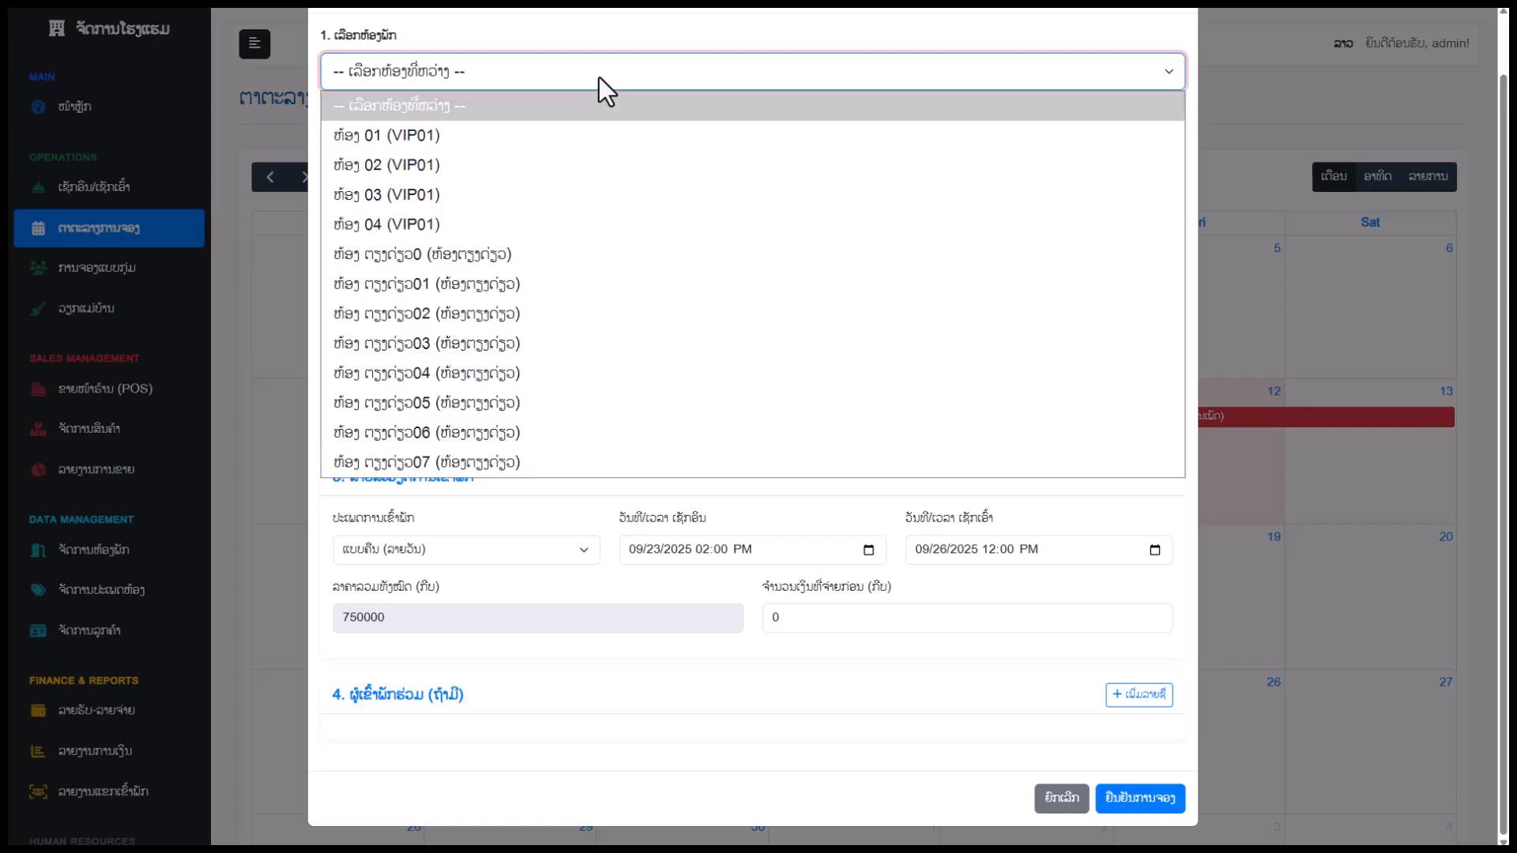
click(556, 216)
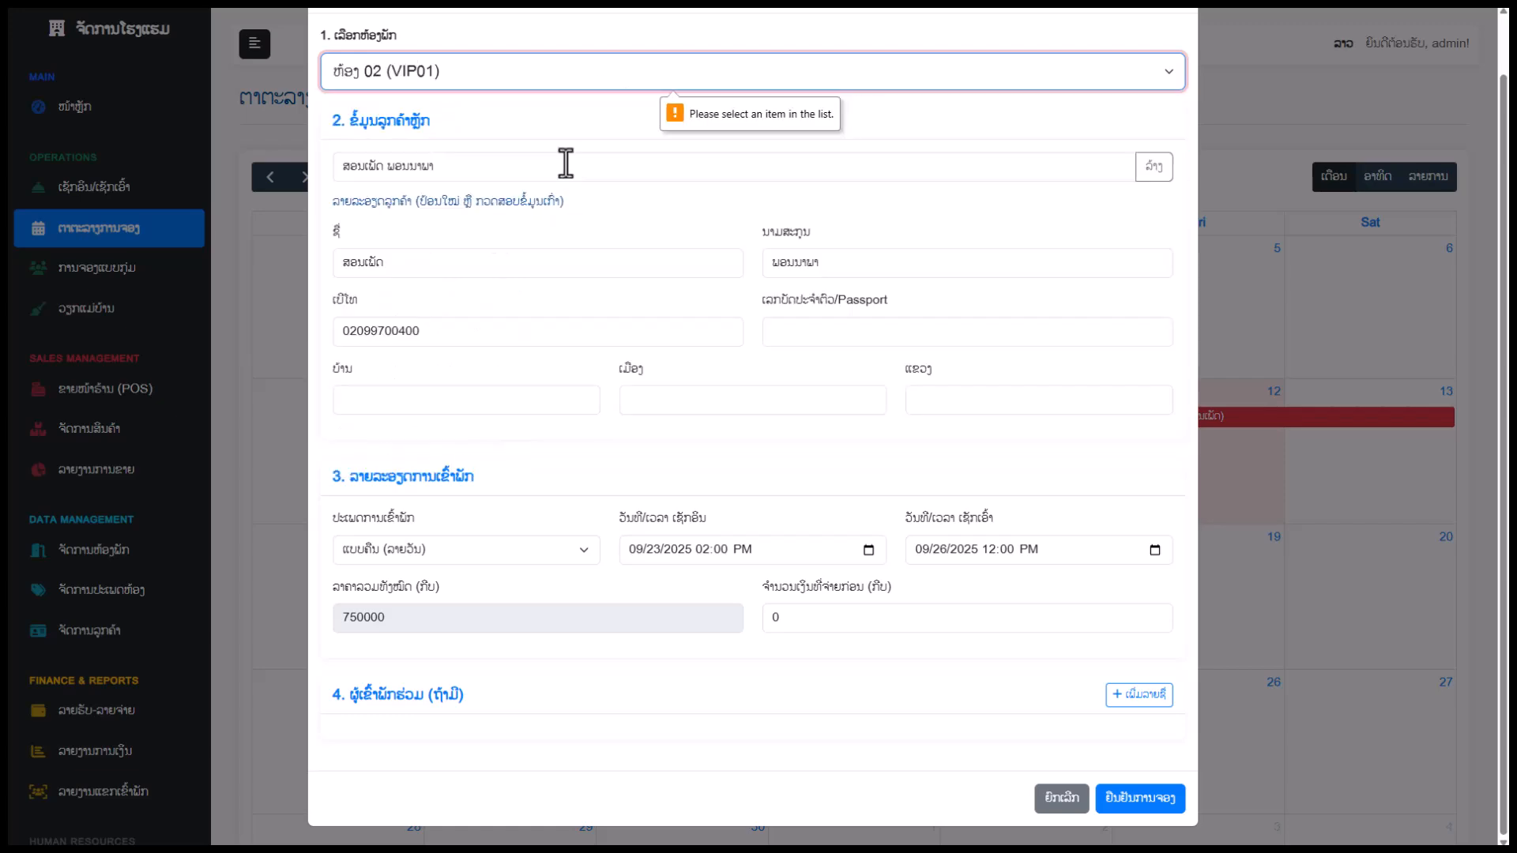
click(1141, 800)
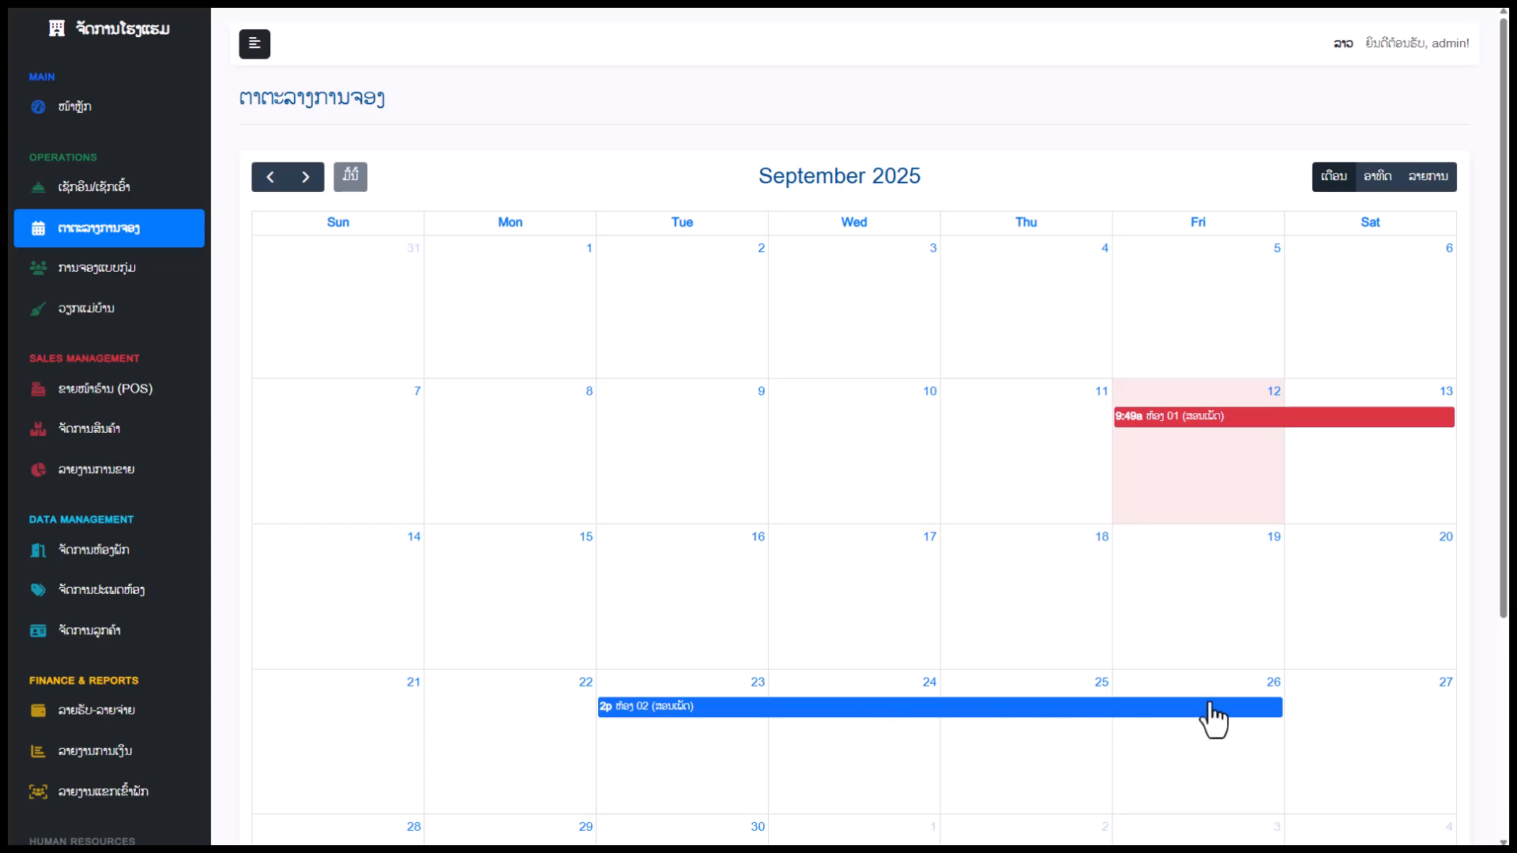
View the status, check-in and check-out times of the room 02 booking on the calendar, and close its details.
scroll(846, 728, down, 2)
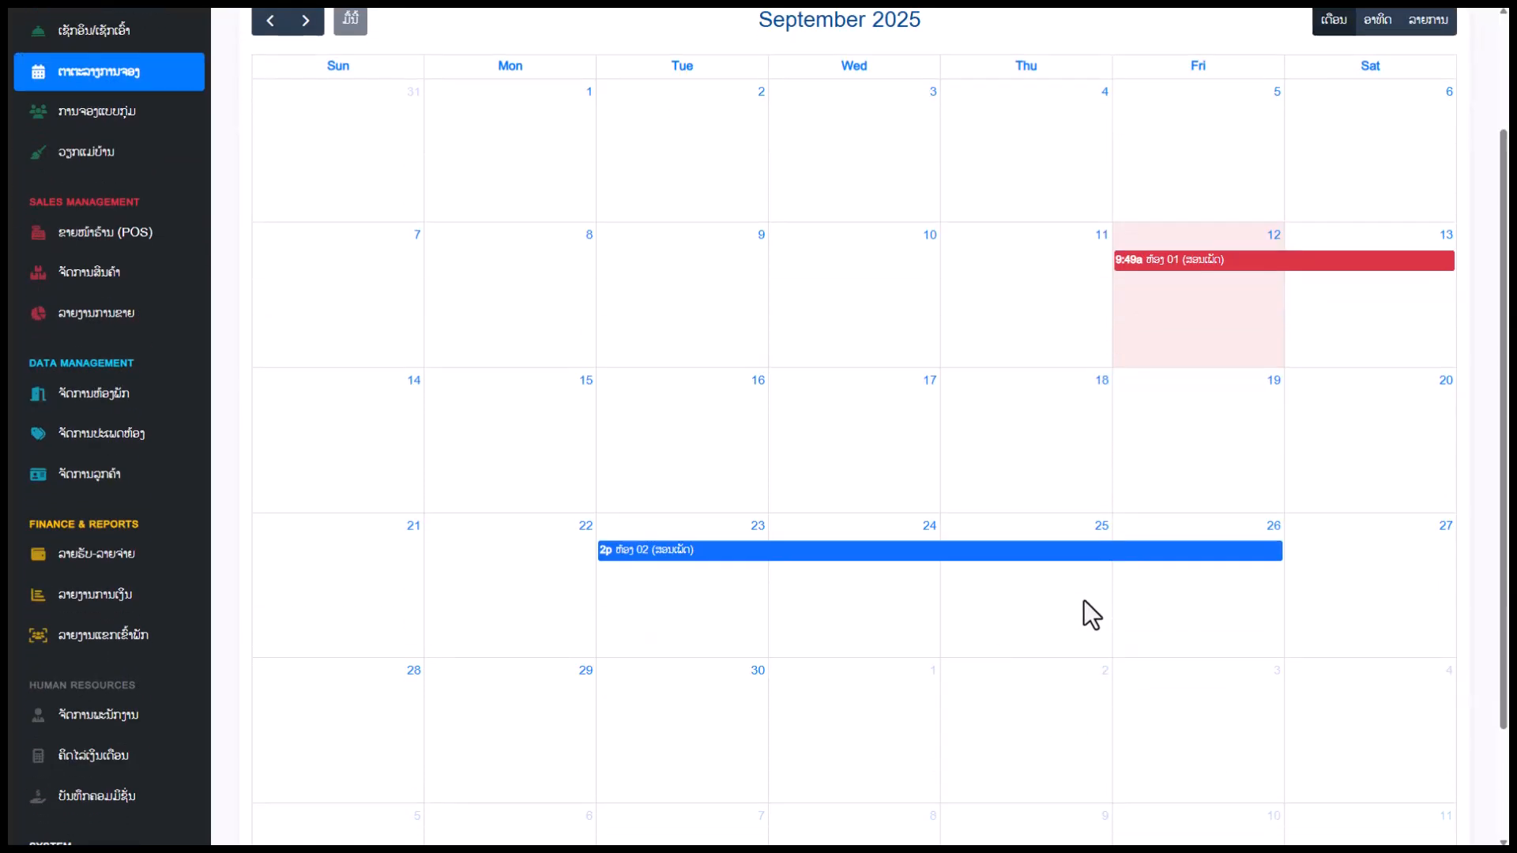
click(737, 559)
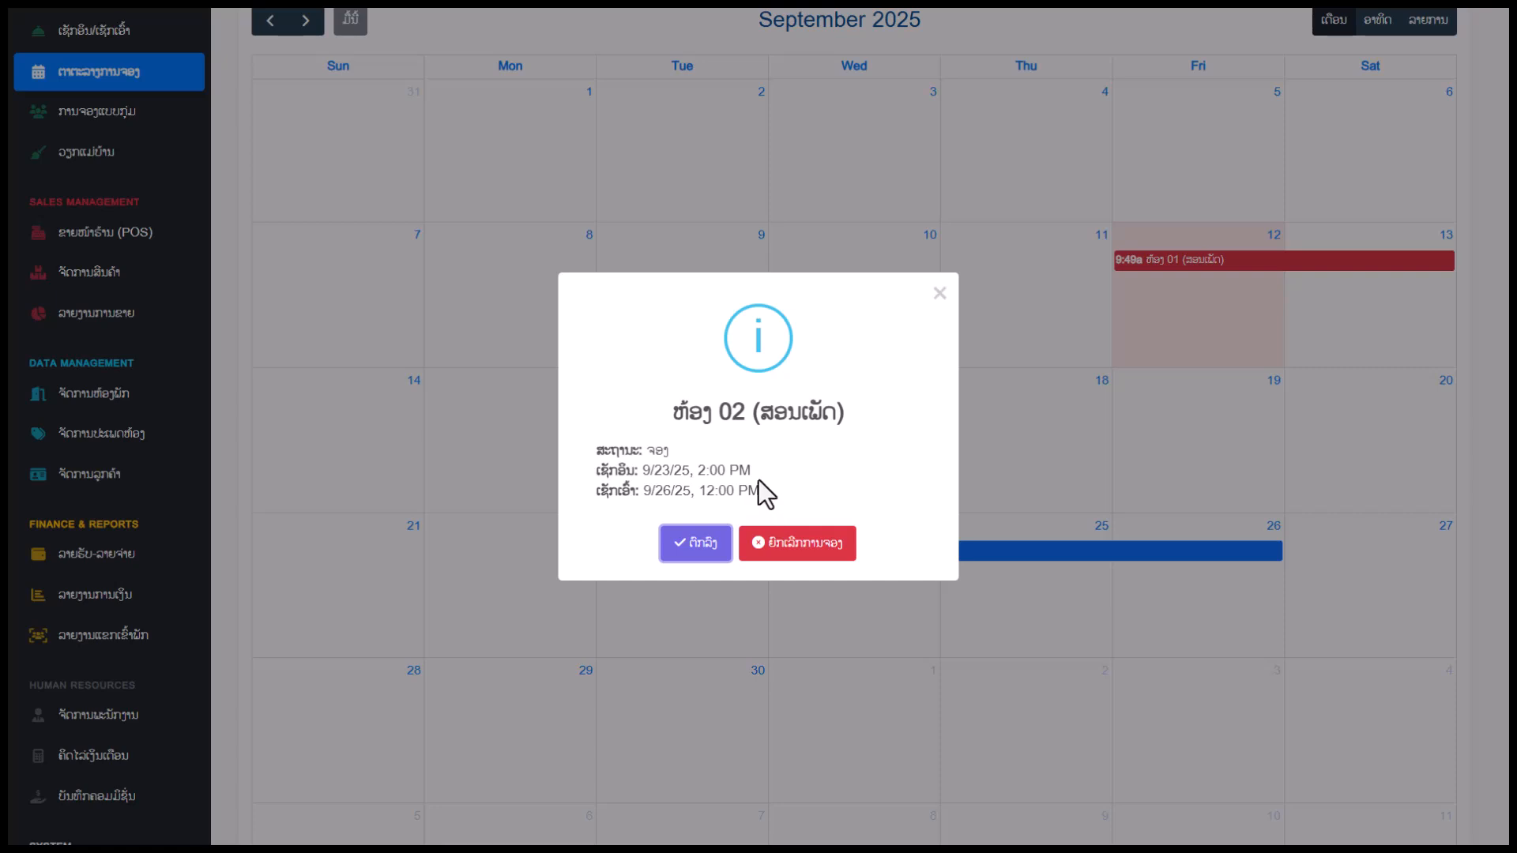
drag(759, 480, 638, 478)
drag(768, 494, 648, 492)
click(809, 483)
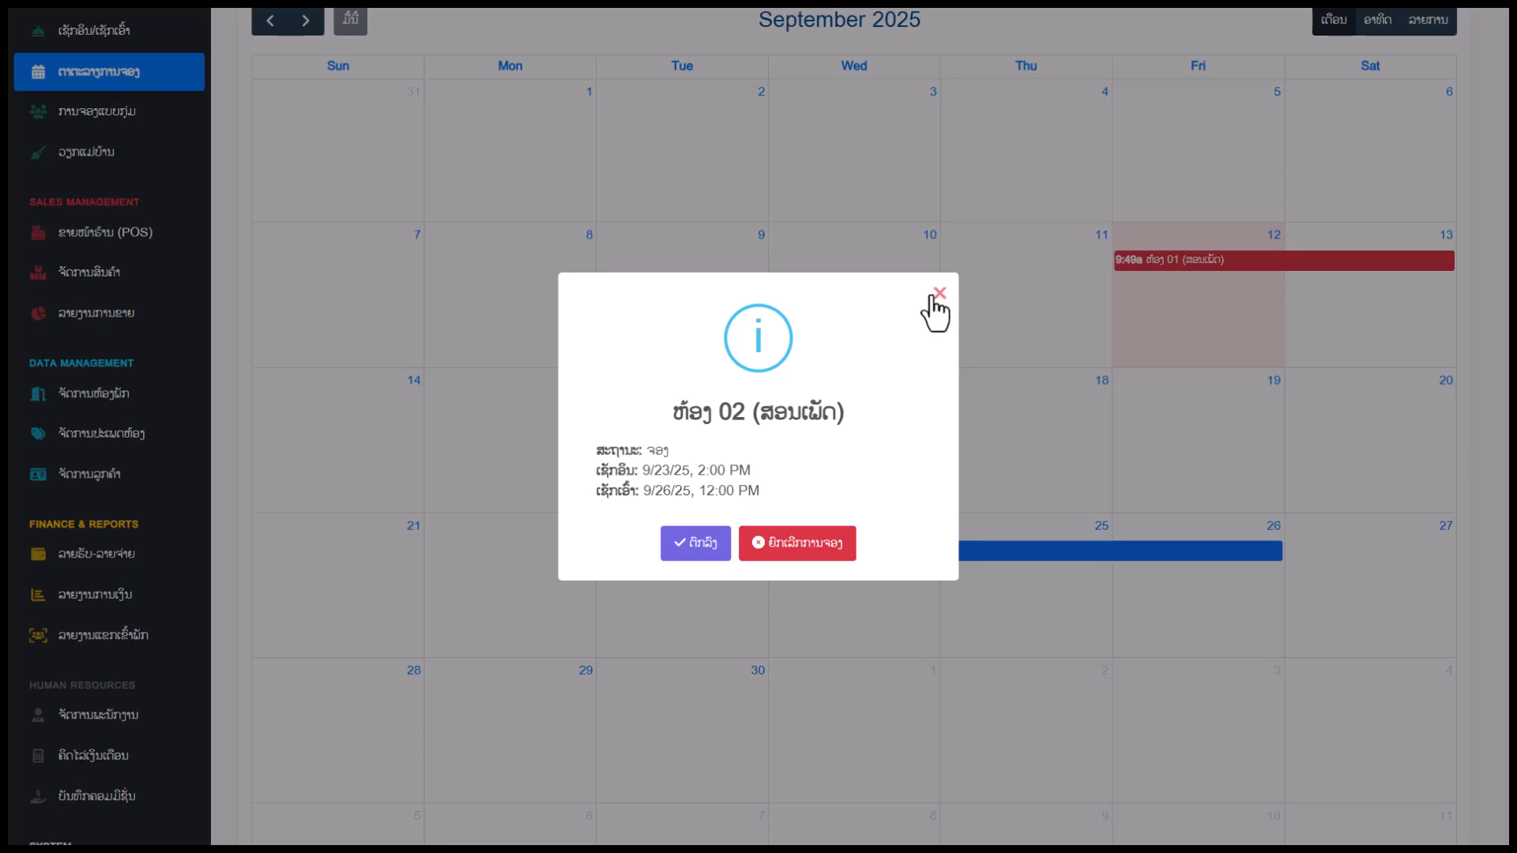
drag(770, 491, 651, 470)
click(766, 493)
click(788, 490)
click(940, 294)
scroll(1090, 583, up, 2)
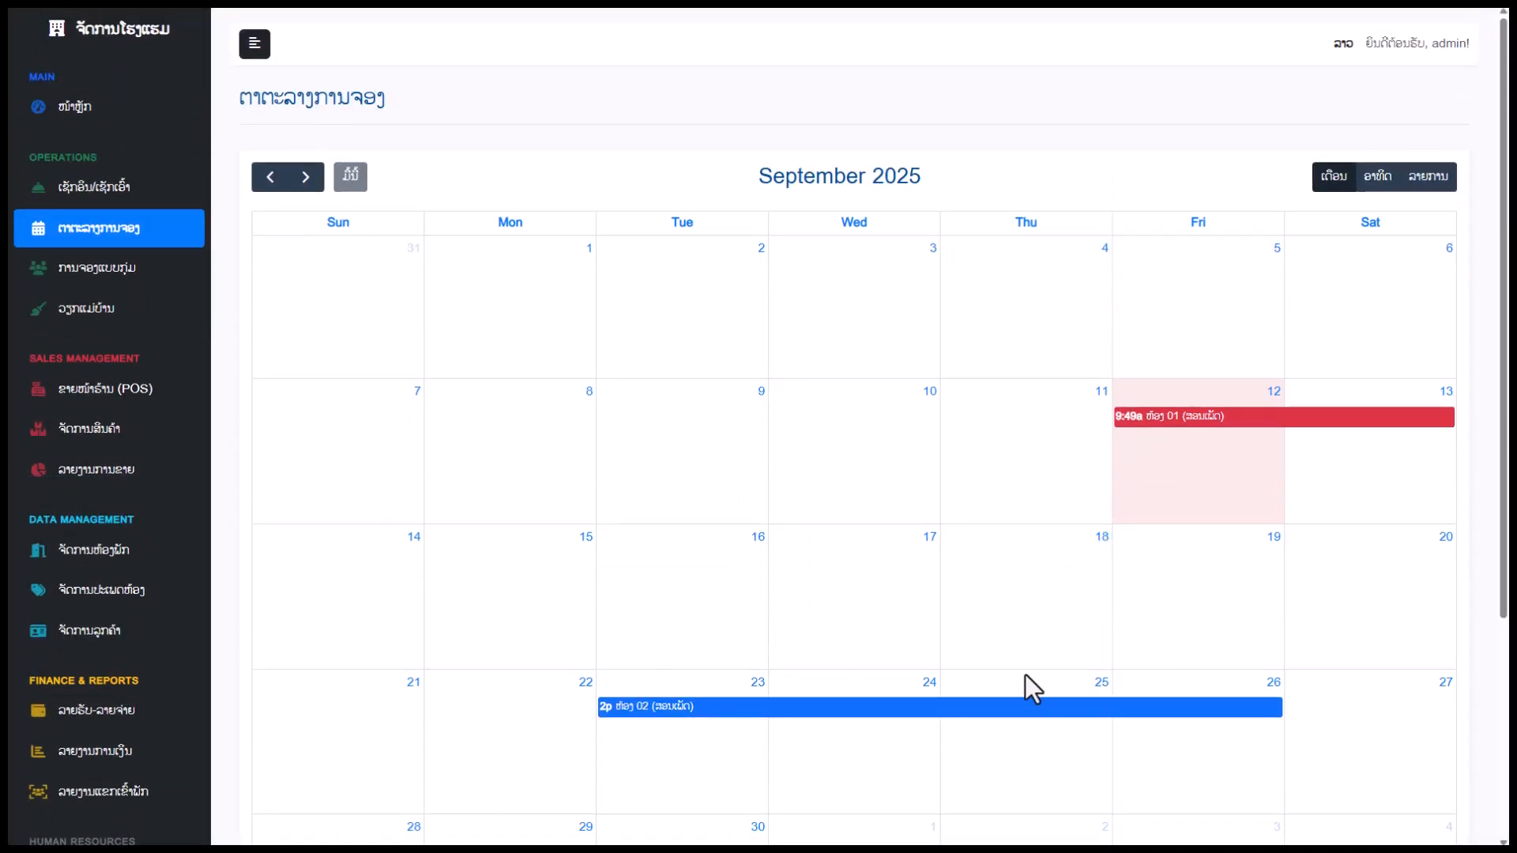
scroll(519, 724, down, 2)
scroll(909, 474, up, 2)
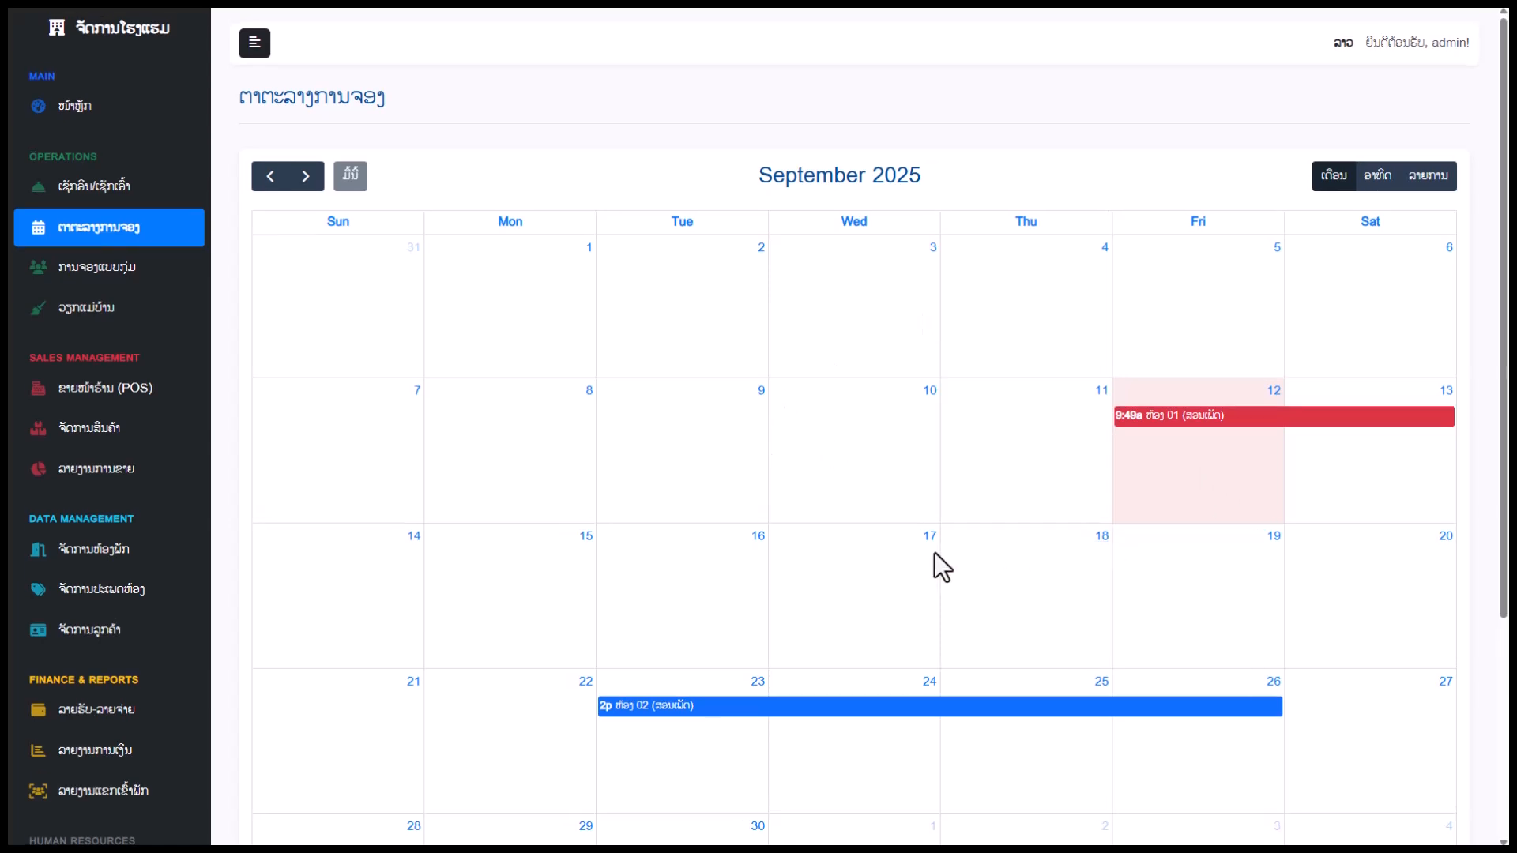
scroll(829, 537, down, 1)
scroll(518, 445, up, 1)
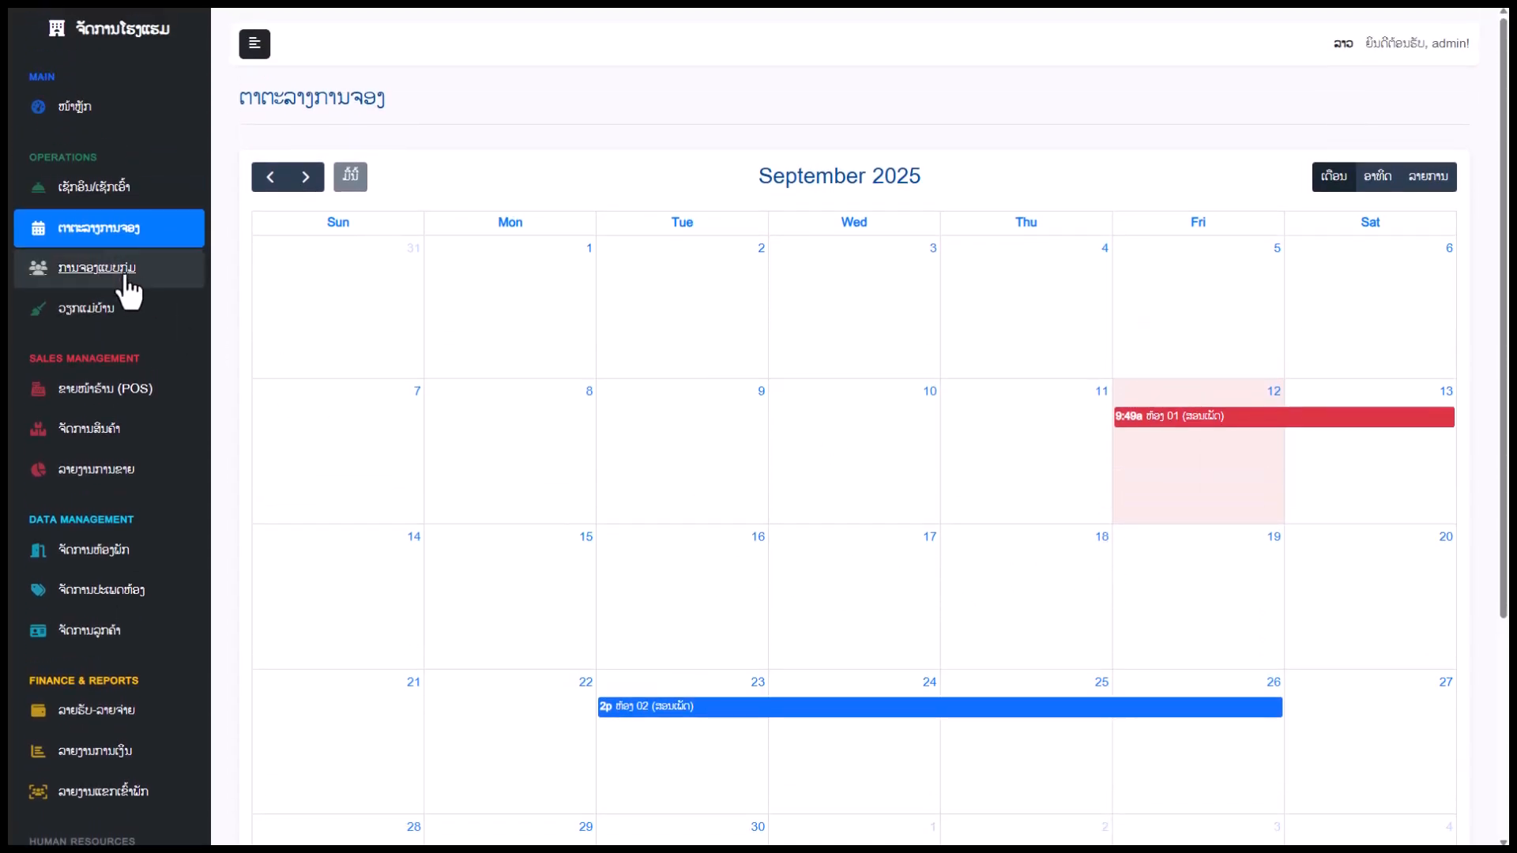
Start a new group on the group booking page and name it ກຸ່ມທົວສອນ2.
click(117, 273)
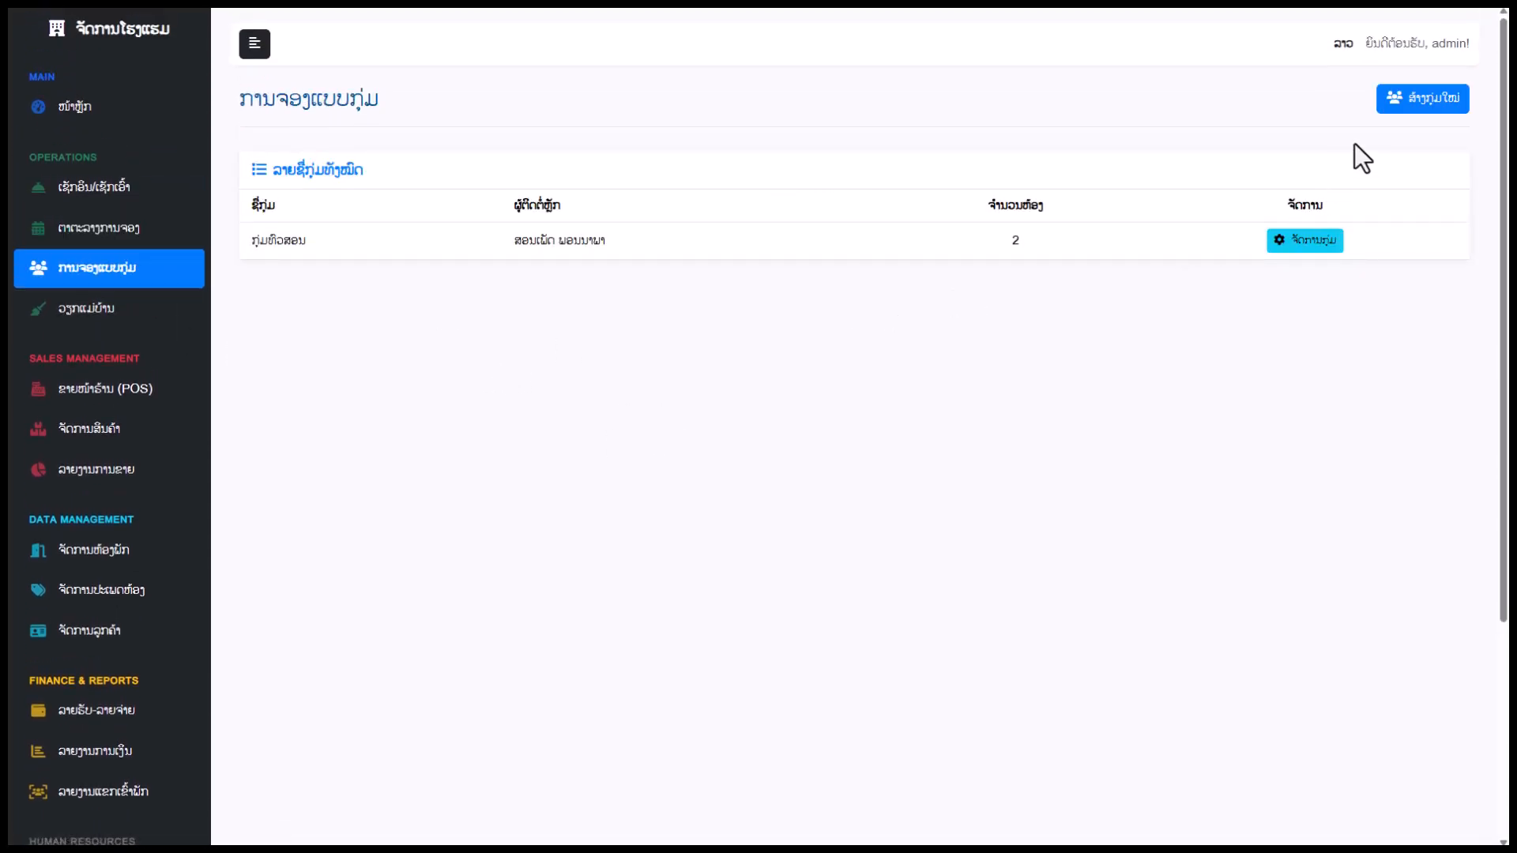
click(1387, 106)
click(566, 130)
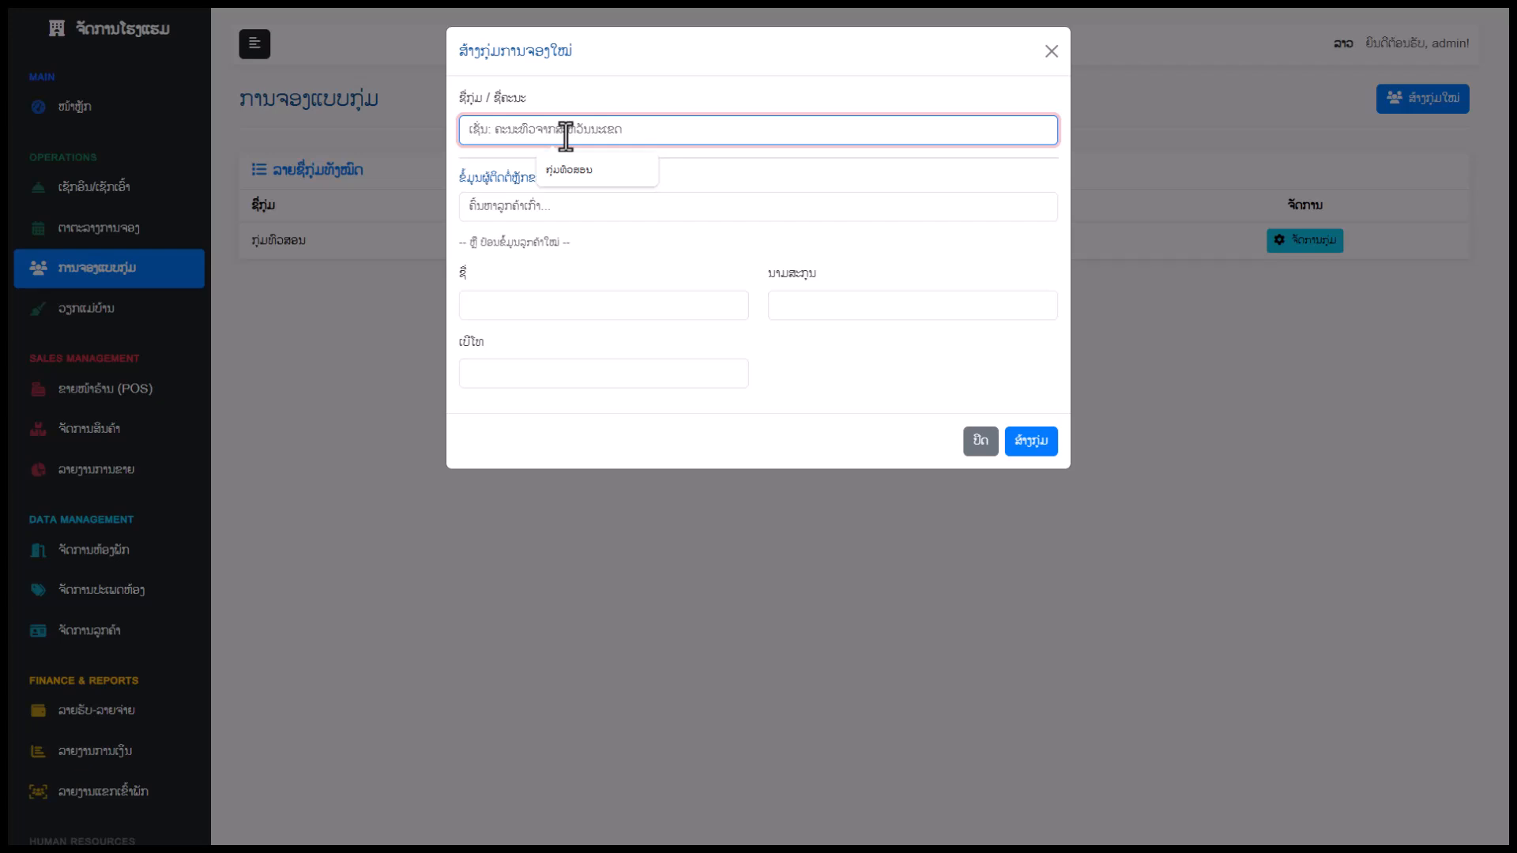
click(567, 168)
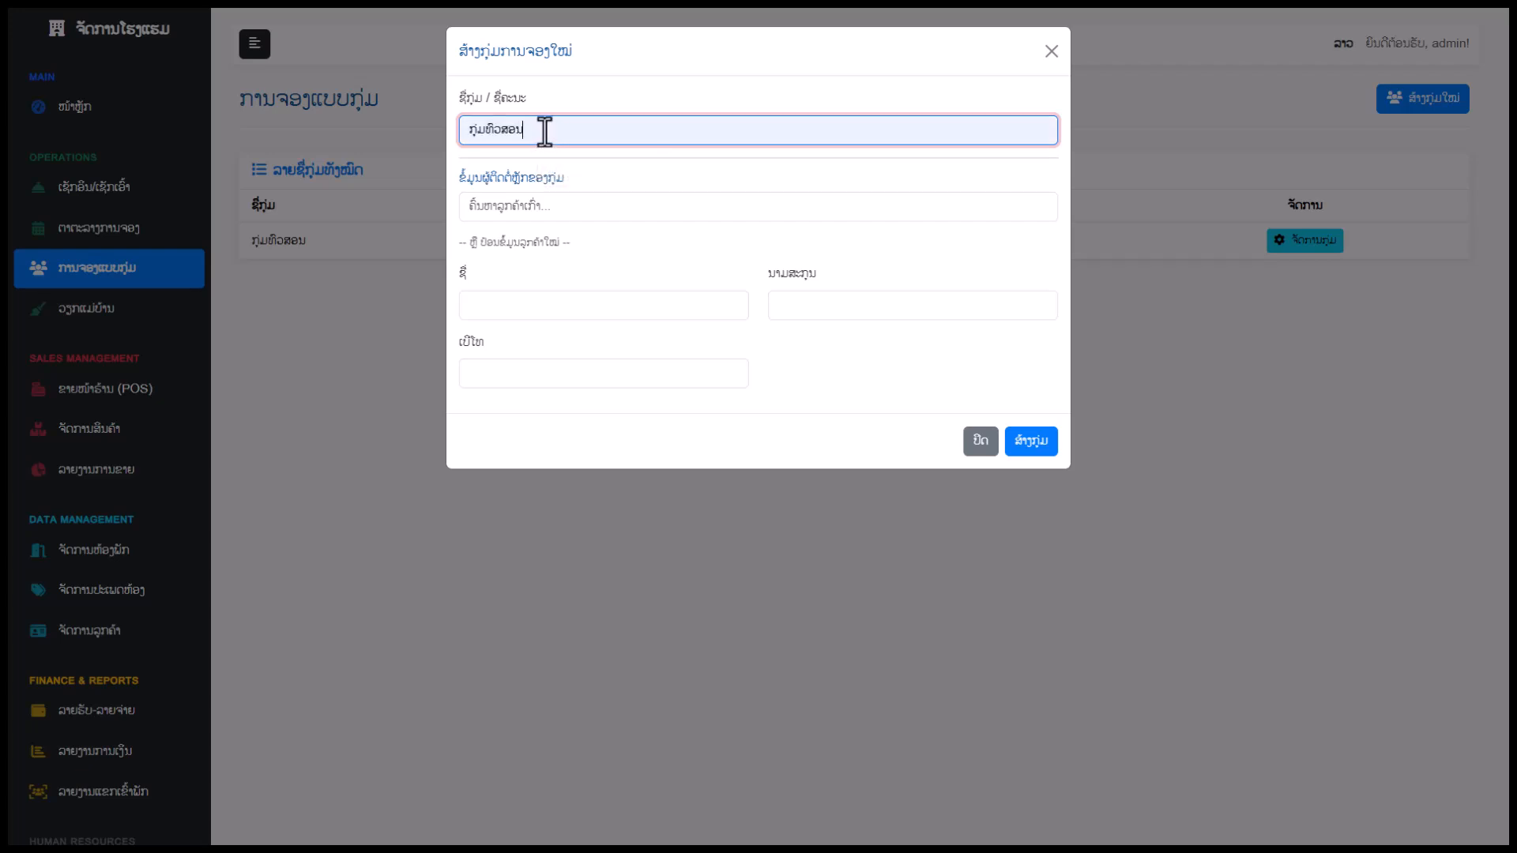
text(2)
click(598, 212)
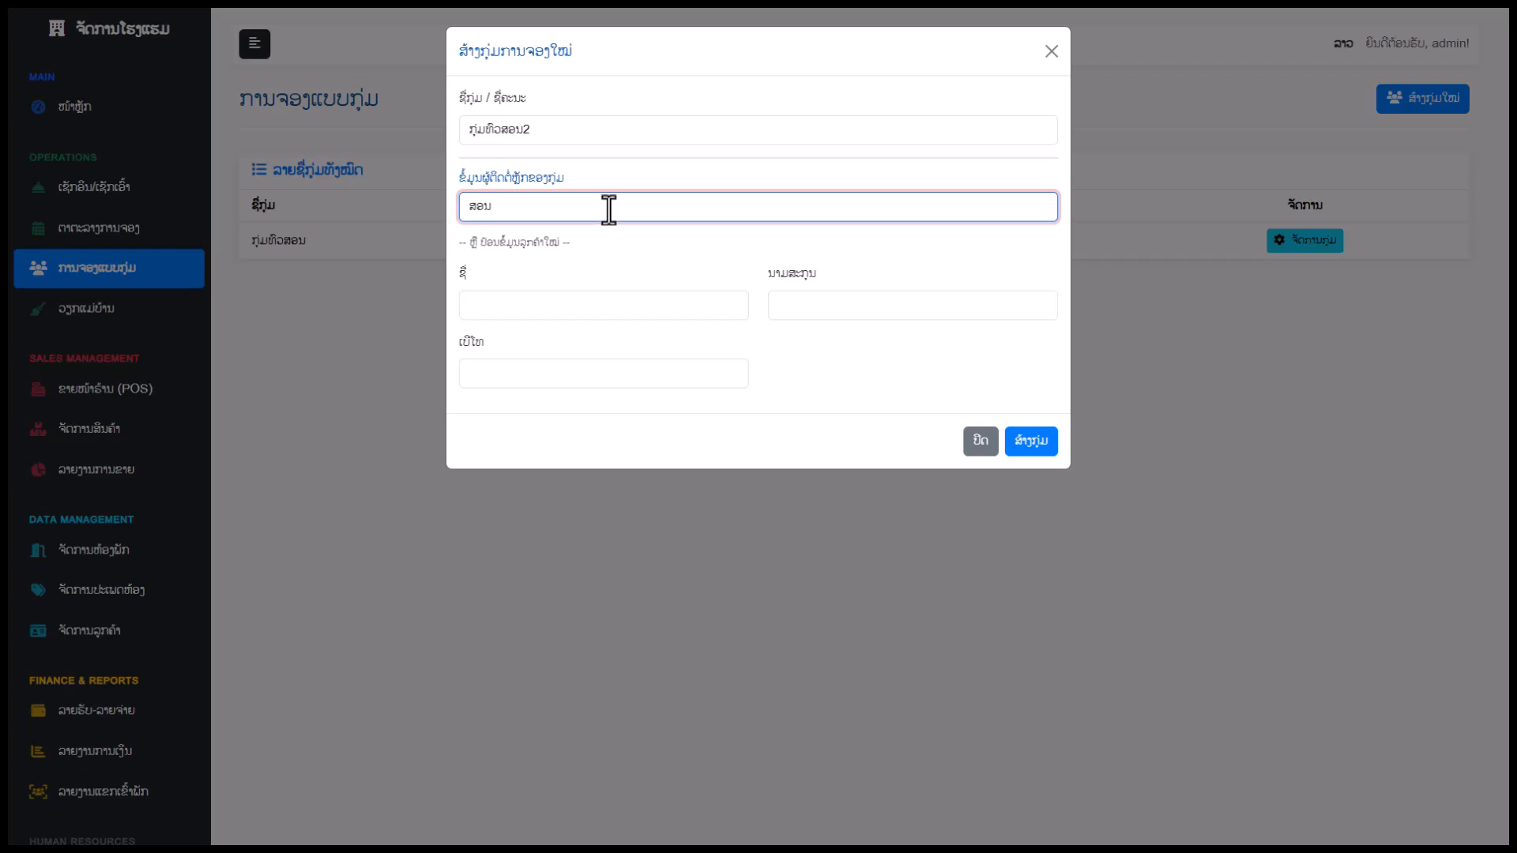
key(BackSpace)
key(BackSpace)
key(BackSpace)
text(ກ)
click(532, 287)
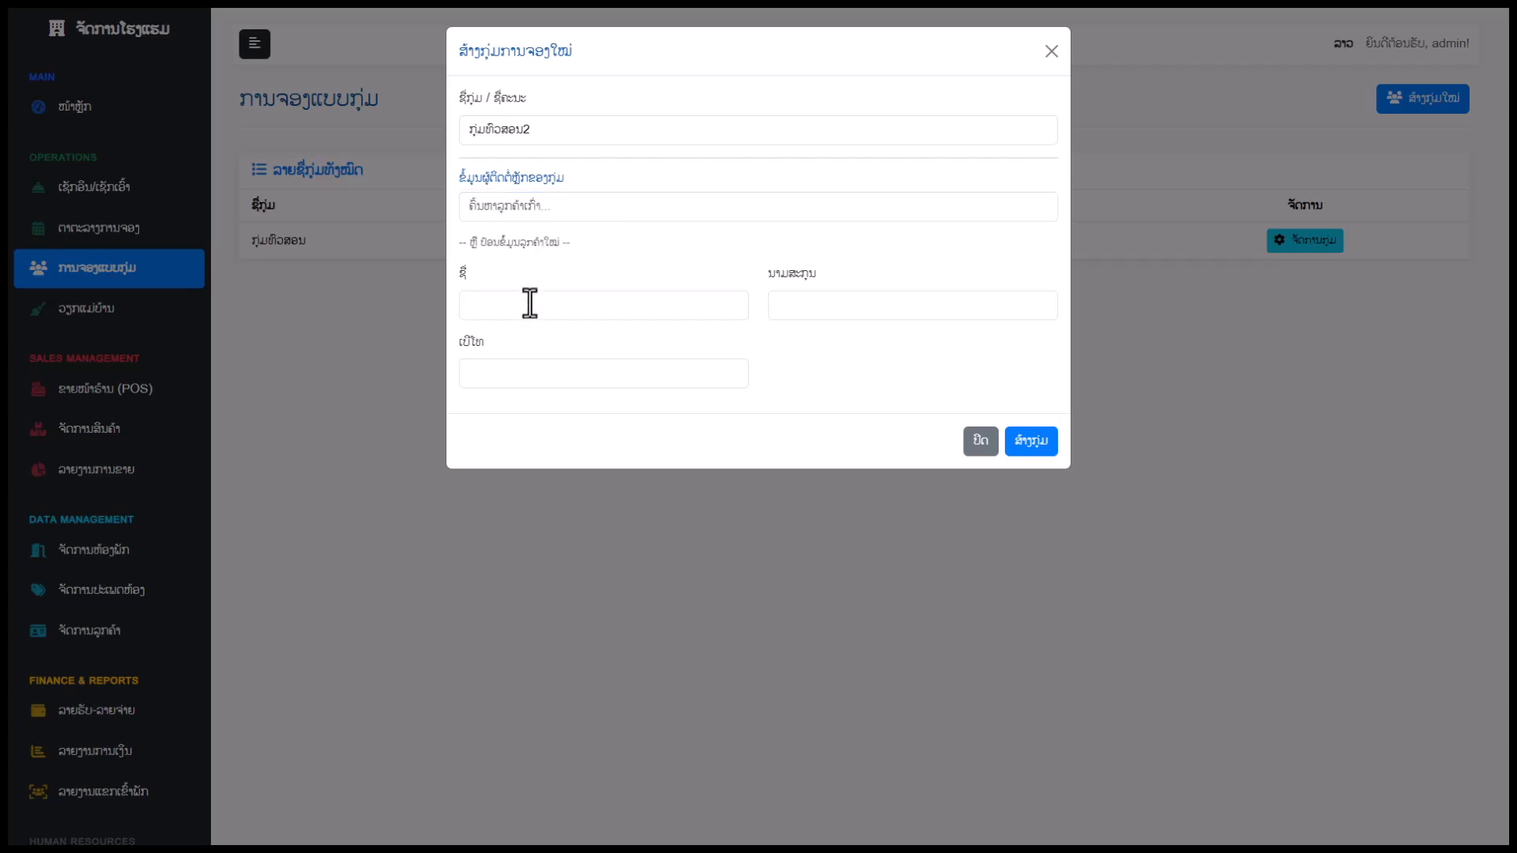
Fill in the group contact's first name, last name and phone number from the saved entries, and create the group.
click(529, 303)
click(557, 341)
click(834, 312)
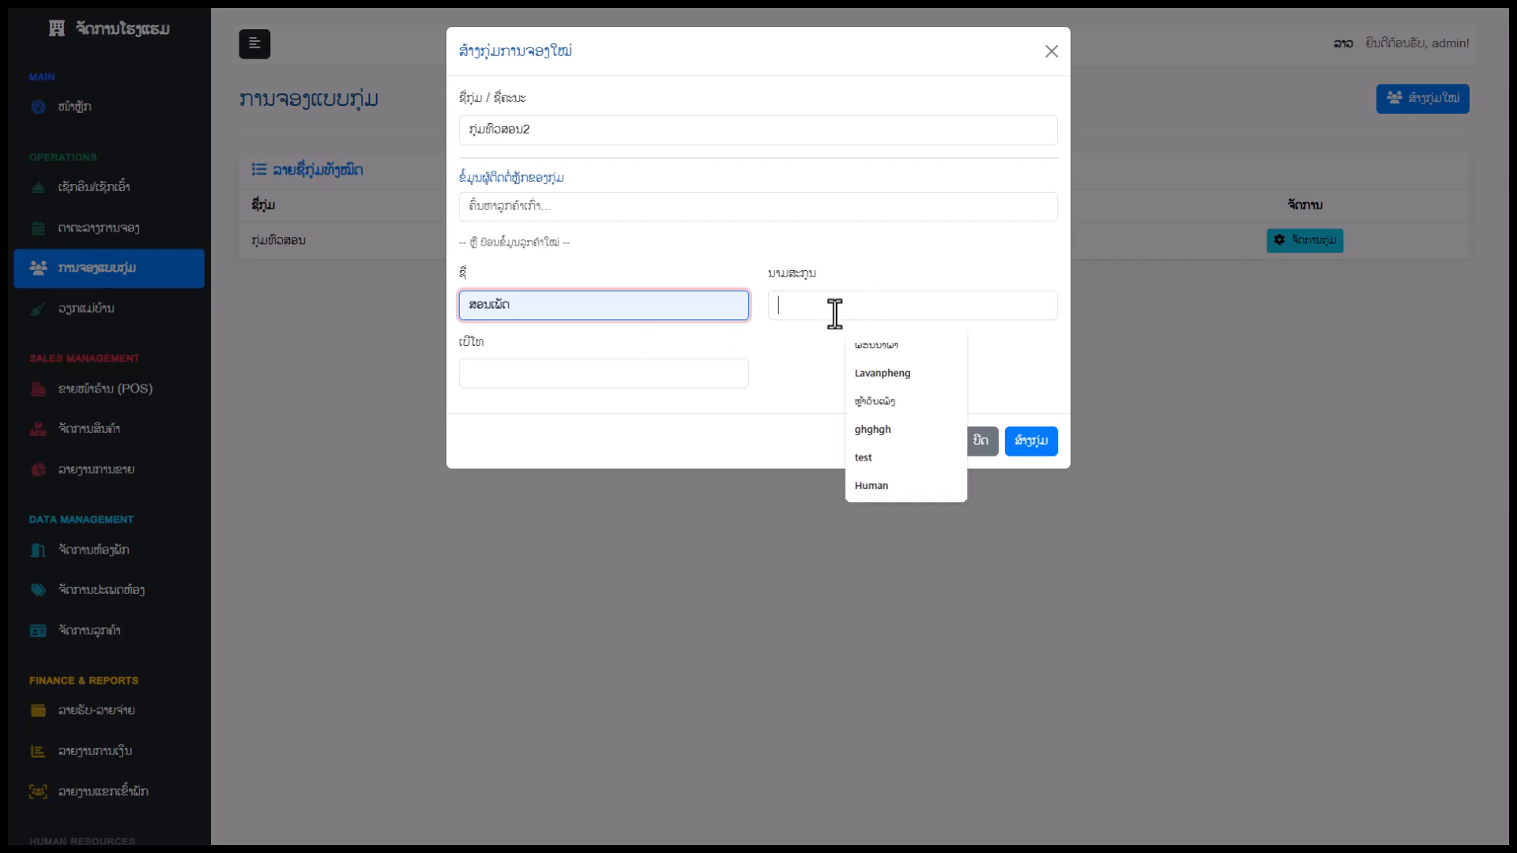
click(873, 345)
click(599, 375)
click(577, 441)
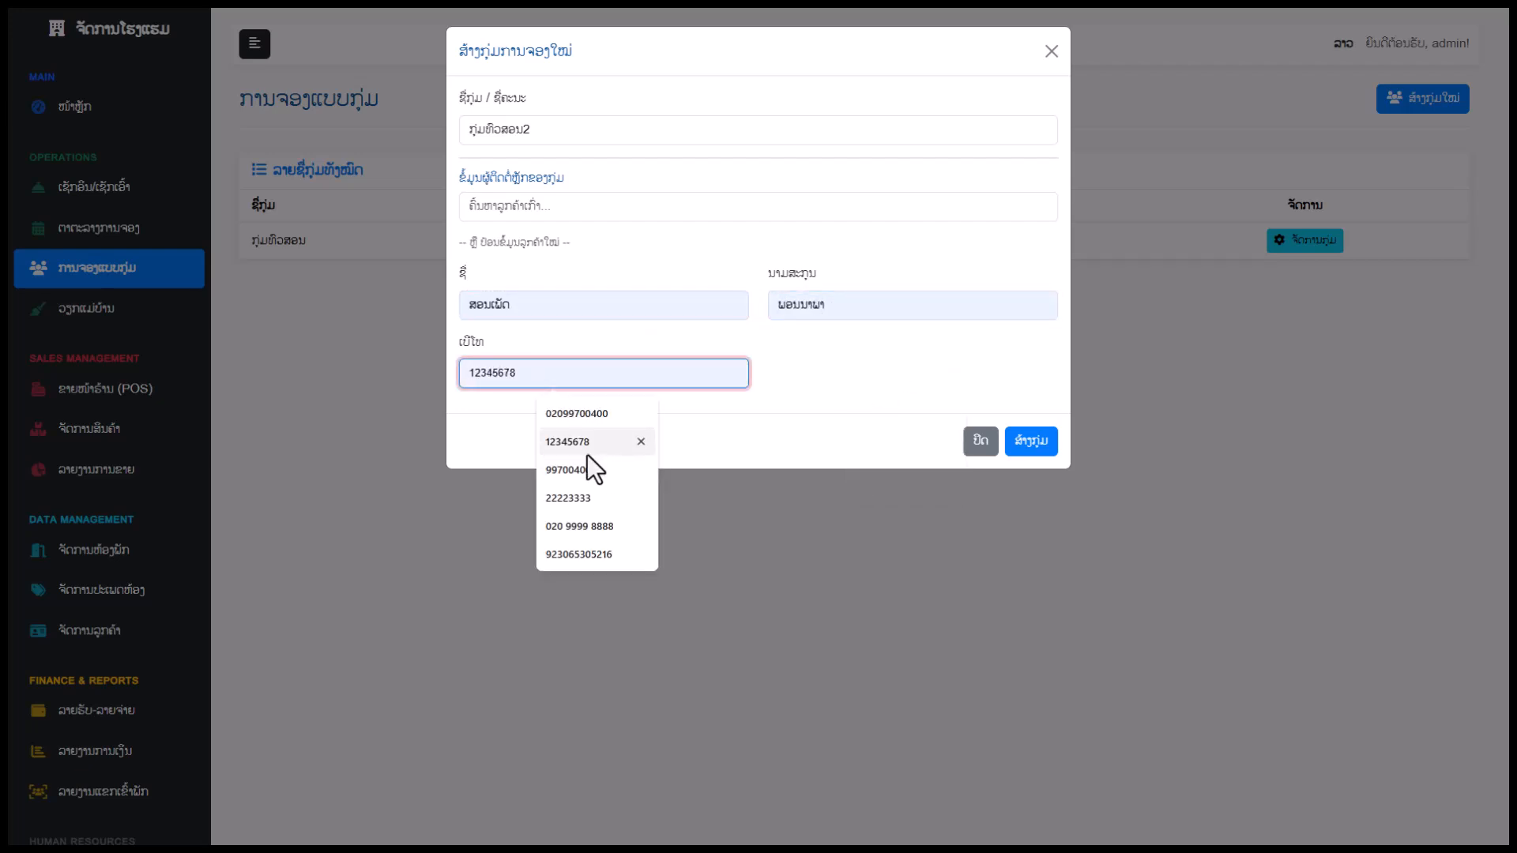
click(1027, 444)
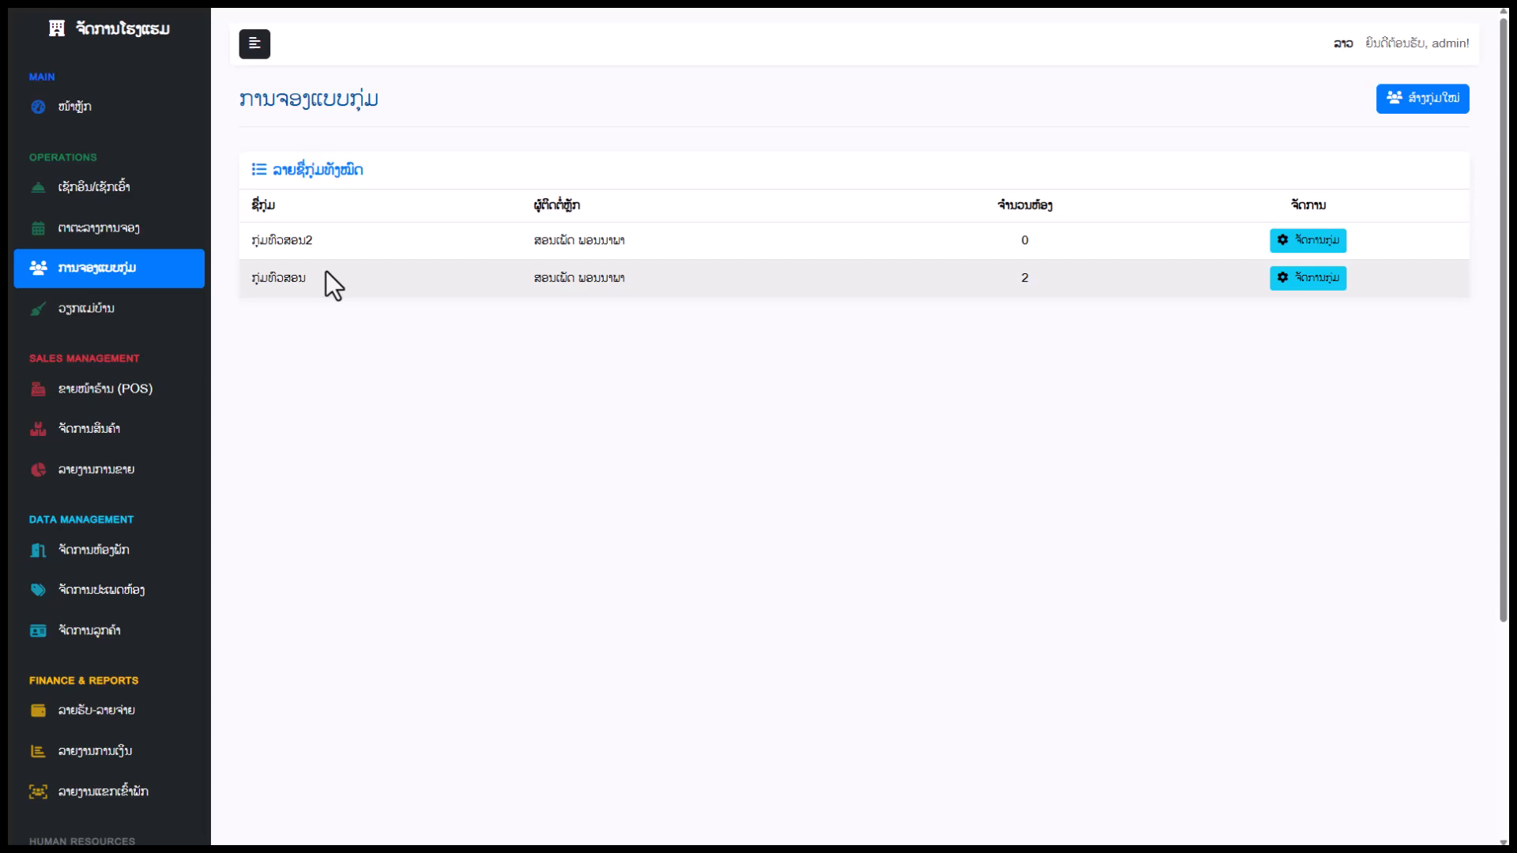
Open the management page of the group ກຸ່ມທົວສອນ2.
drag(316, 240, 241, 247)
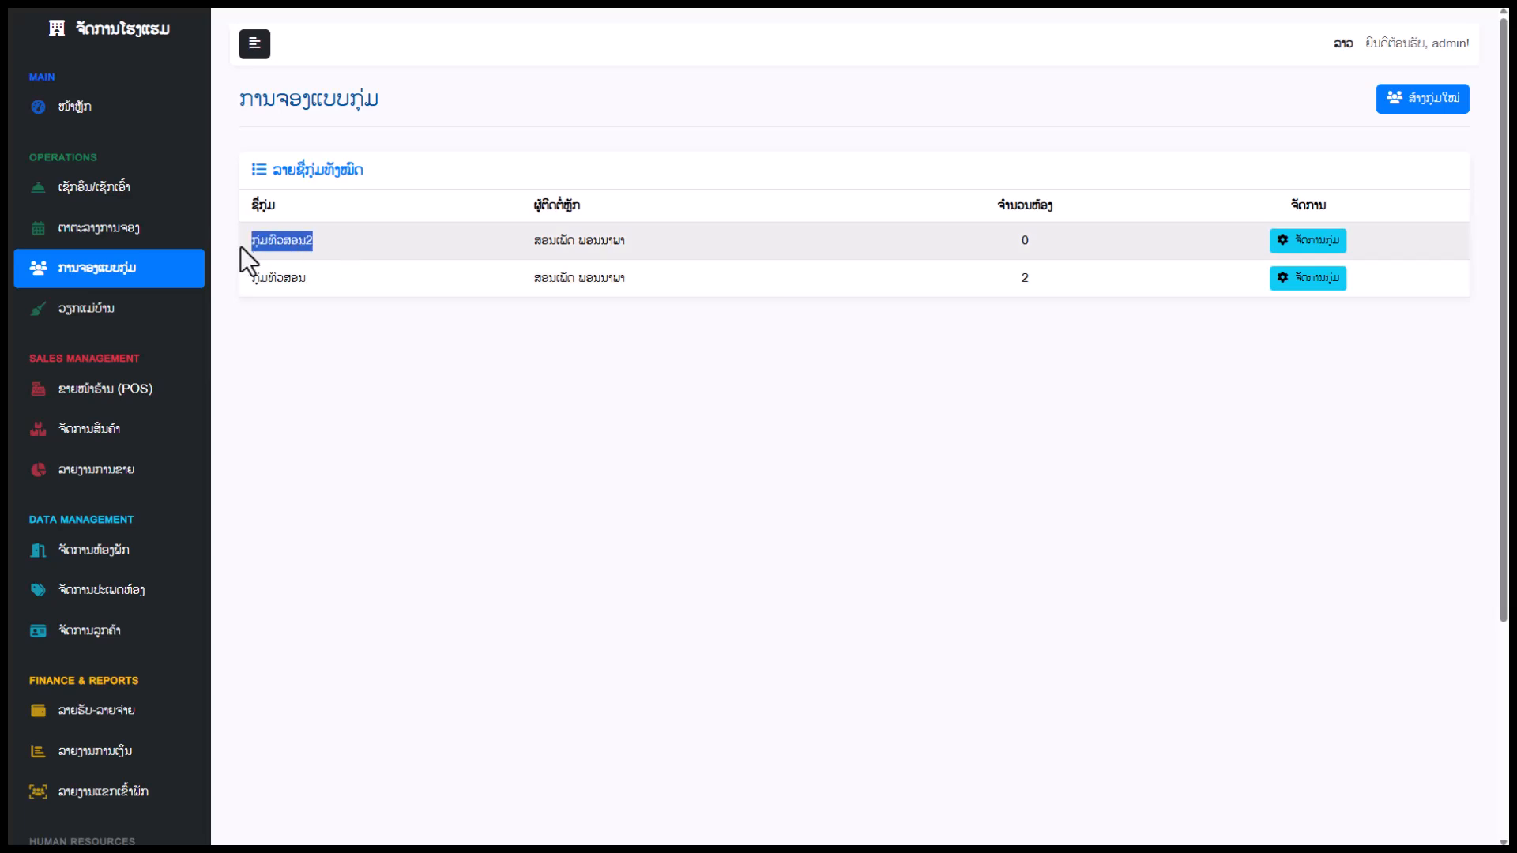
click(1308, 240)
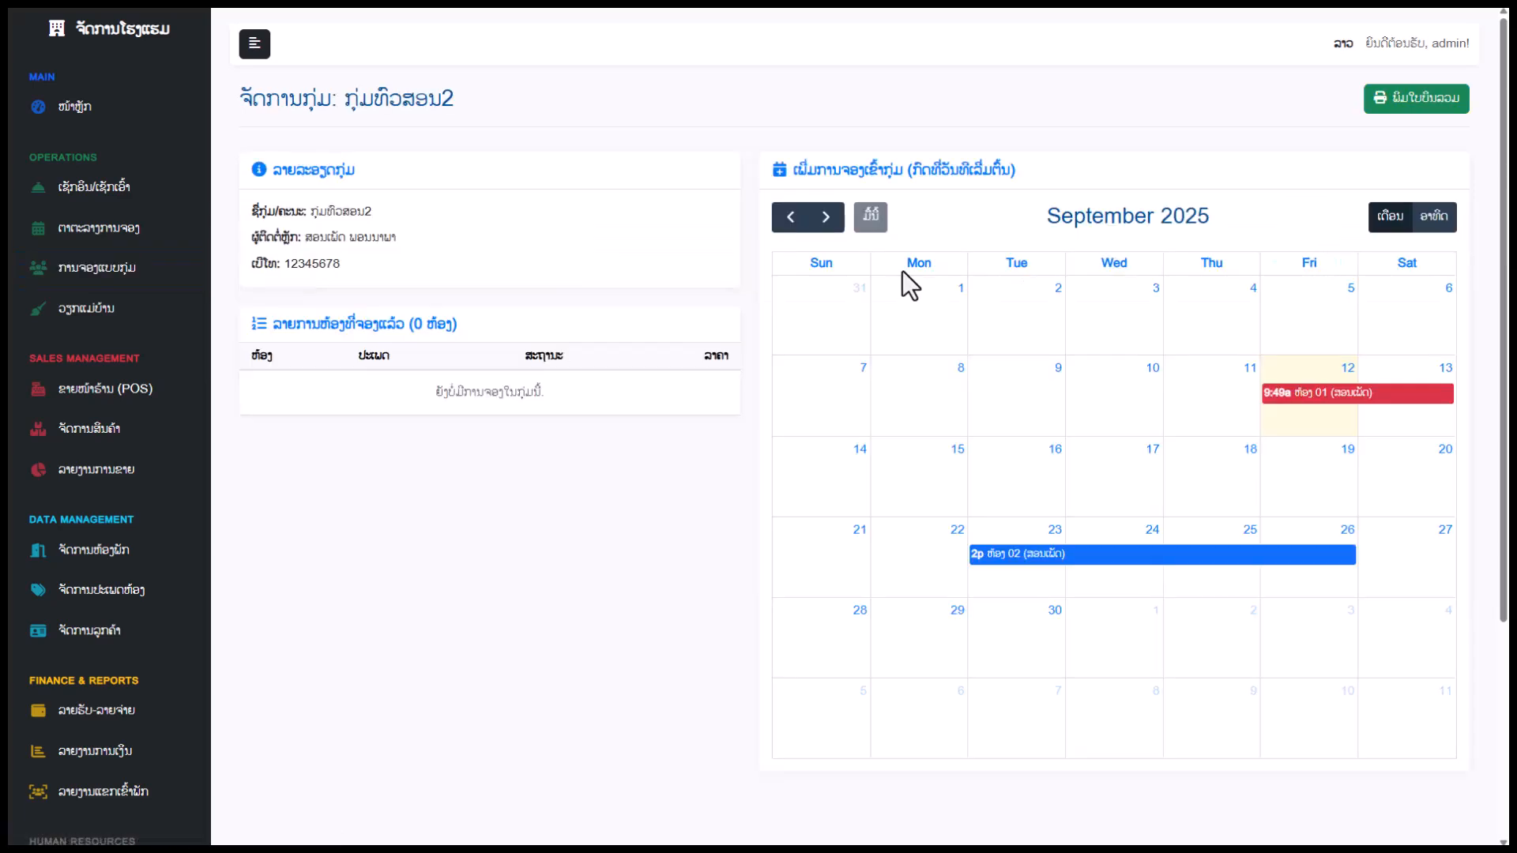
scroll(992, 428, down, 1)
scroll(1215, 415, up, 1)
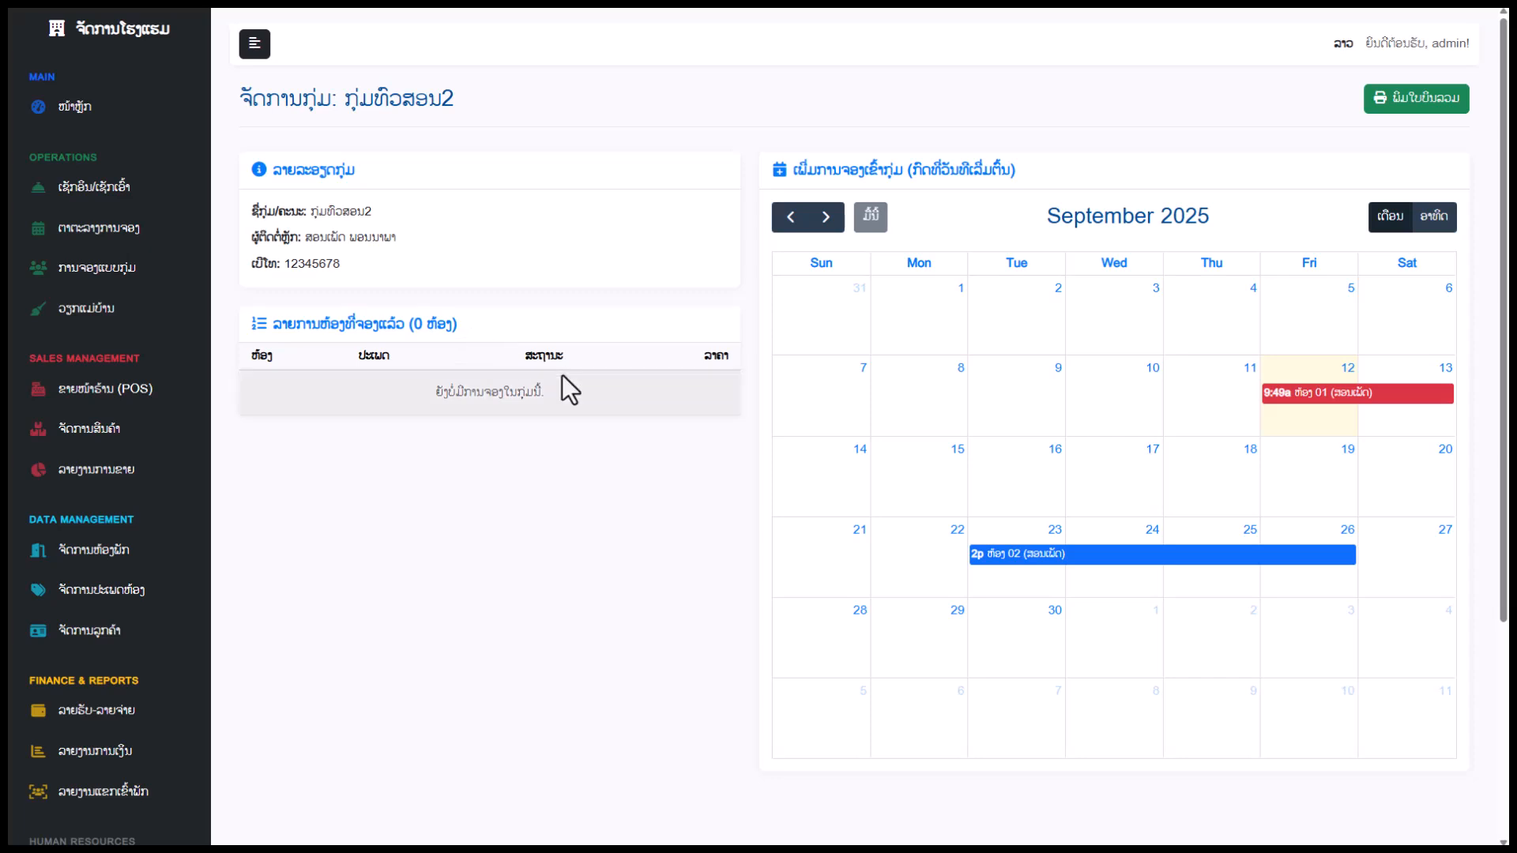
Start a booking in the group from 28 September 2025 and choose room 01 (VIP01).
click(851, 638)
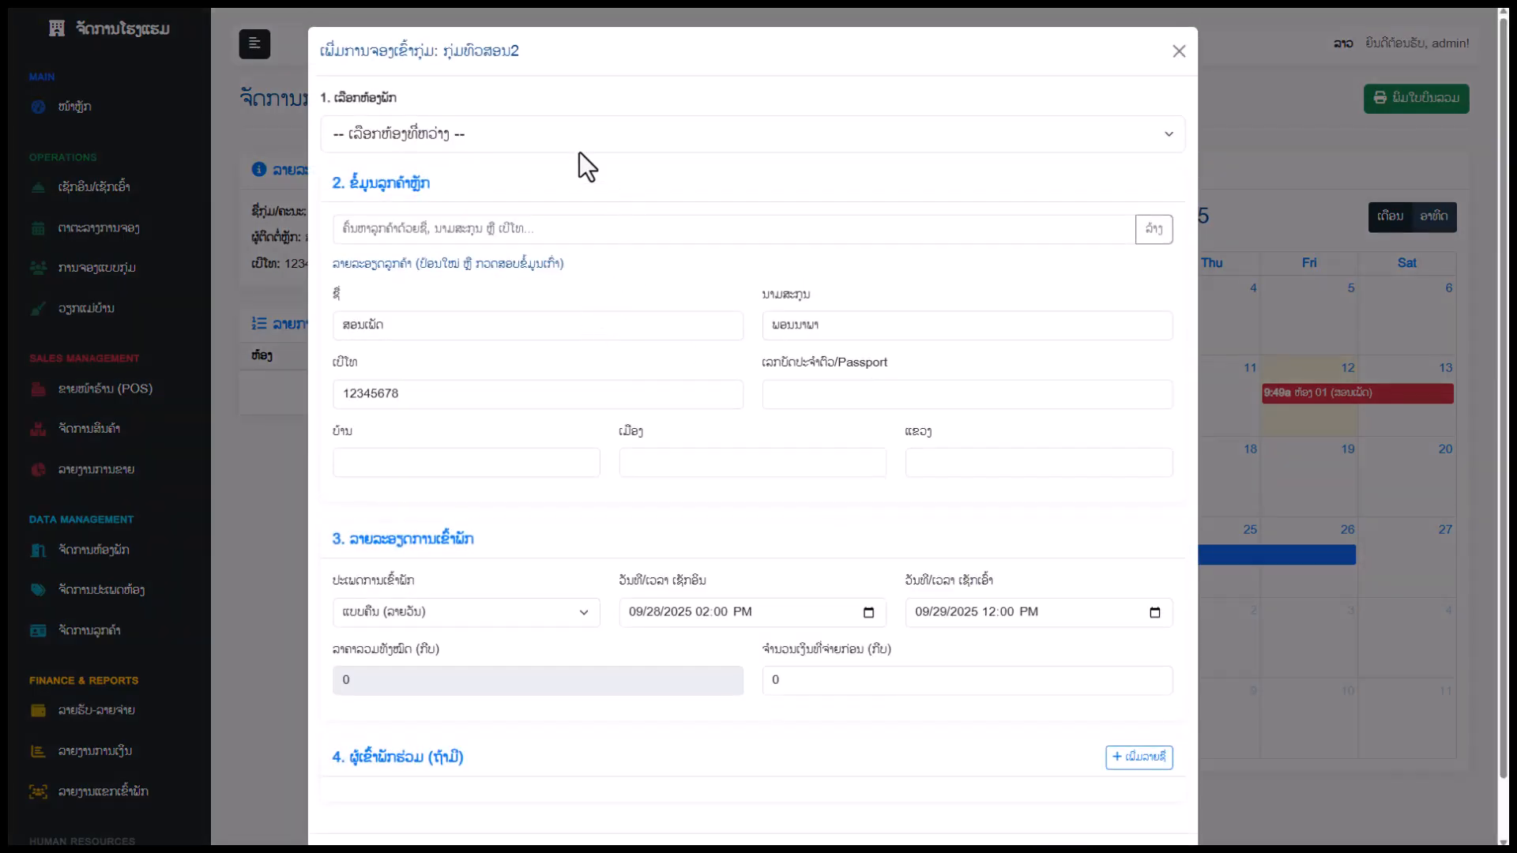
click(562, 127)
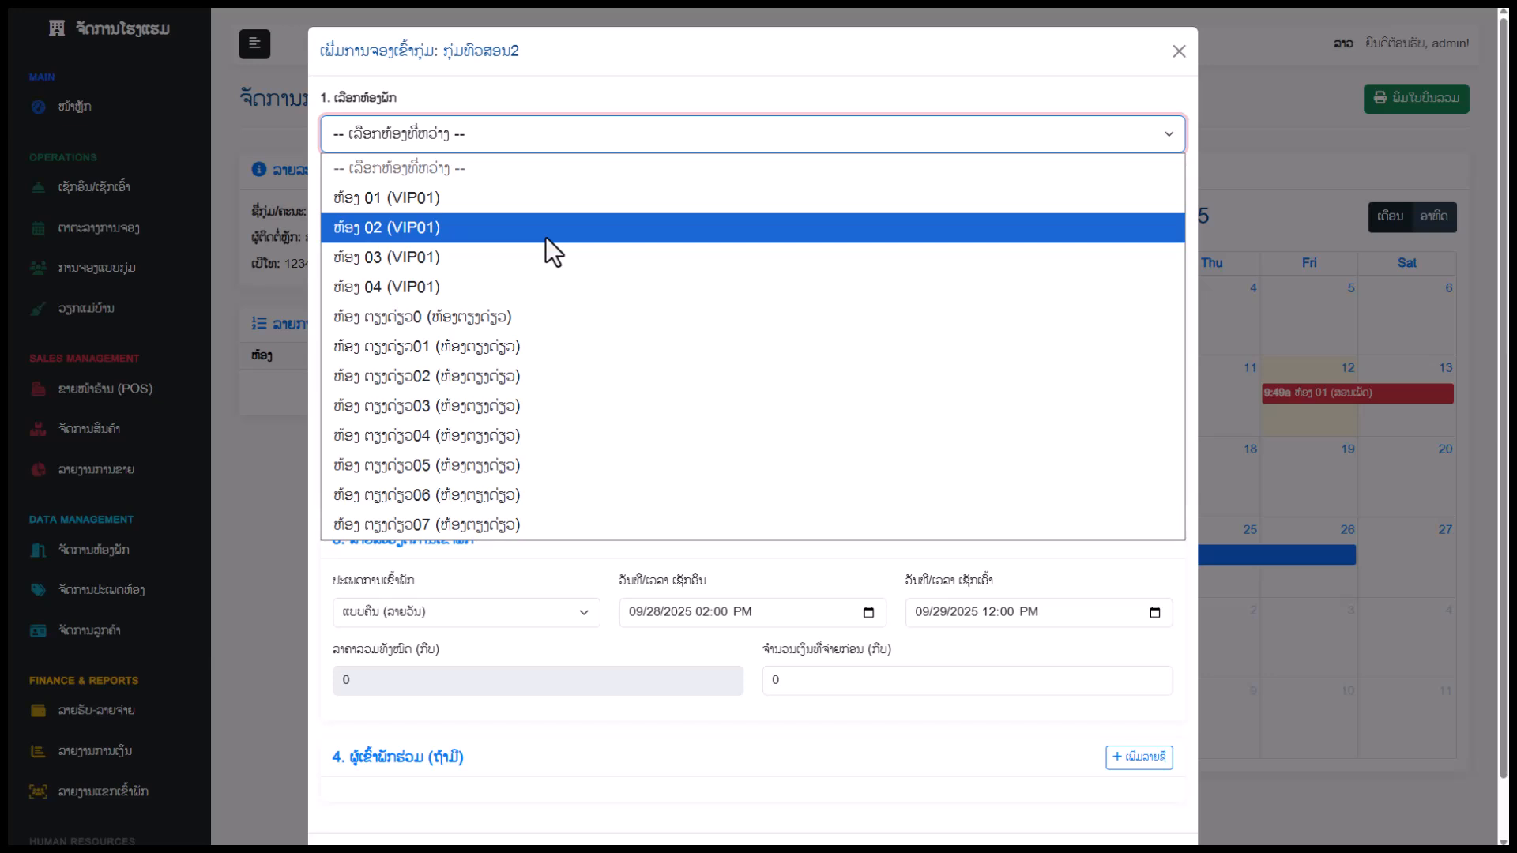
click(557, 199)
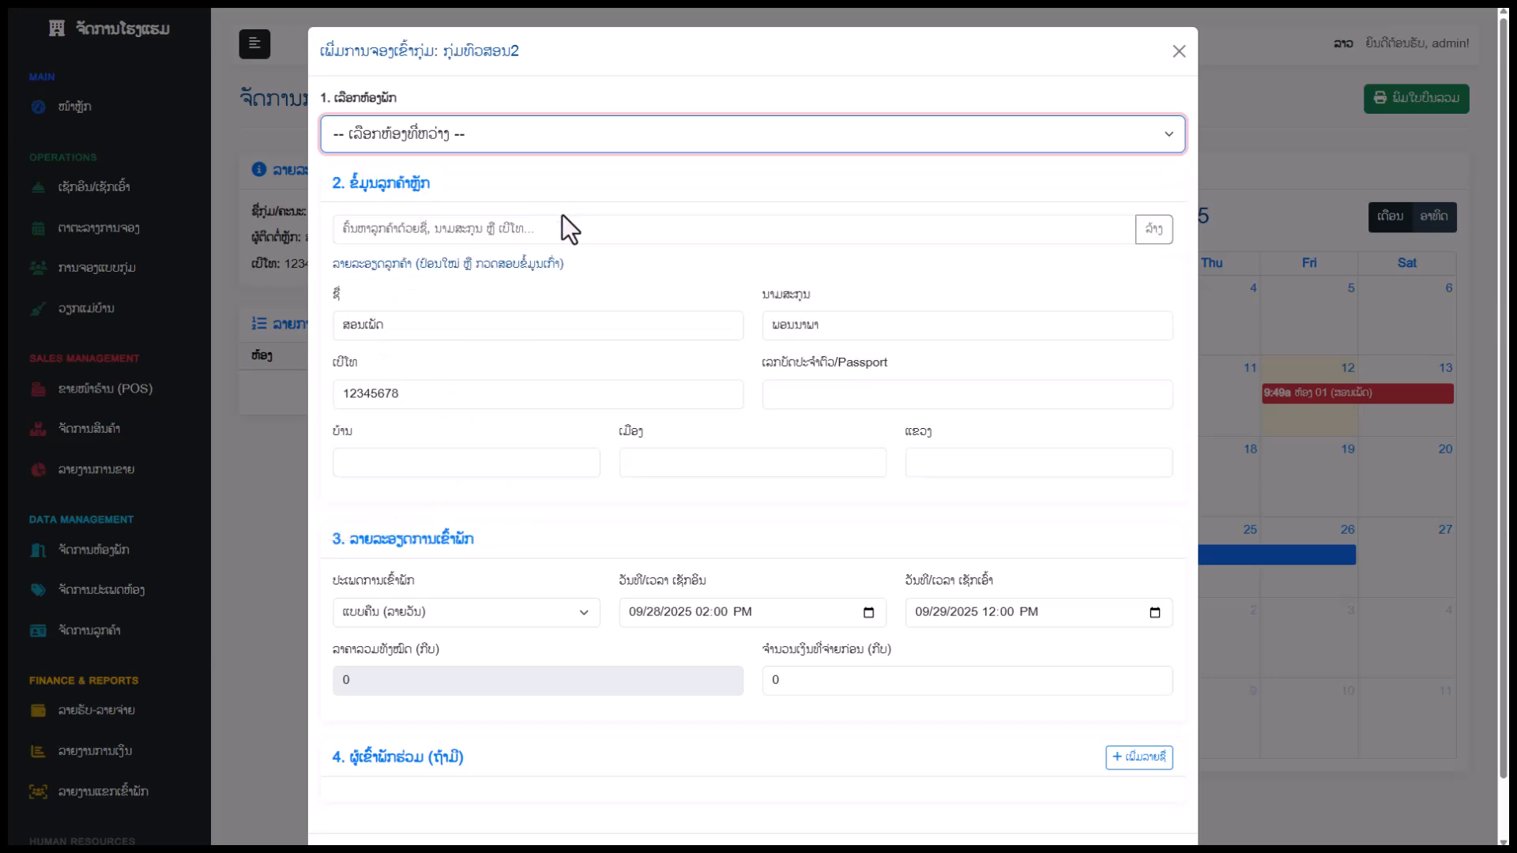
Fill in the room 01 booking's main guest from the saved customer record with a passport number, and confirm the booking.
click(491, 228)
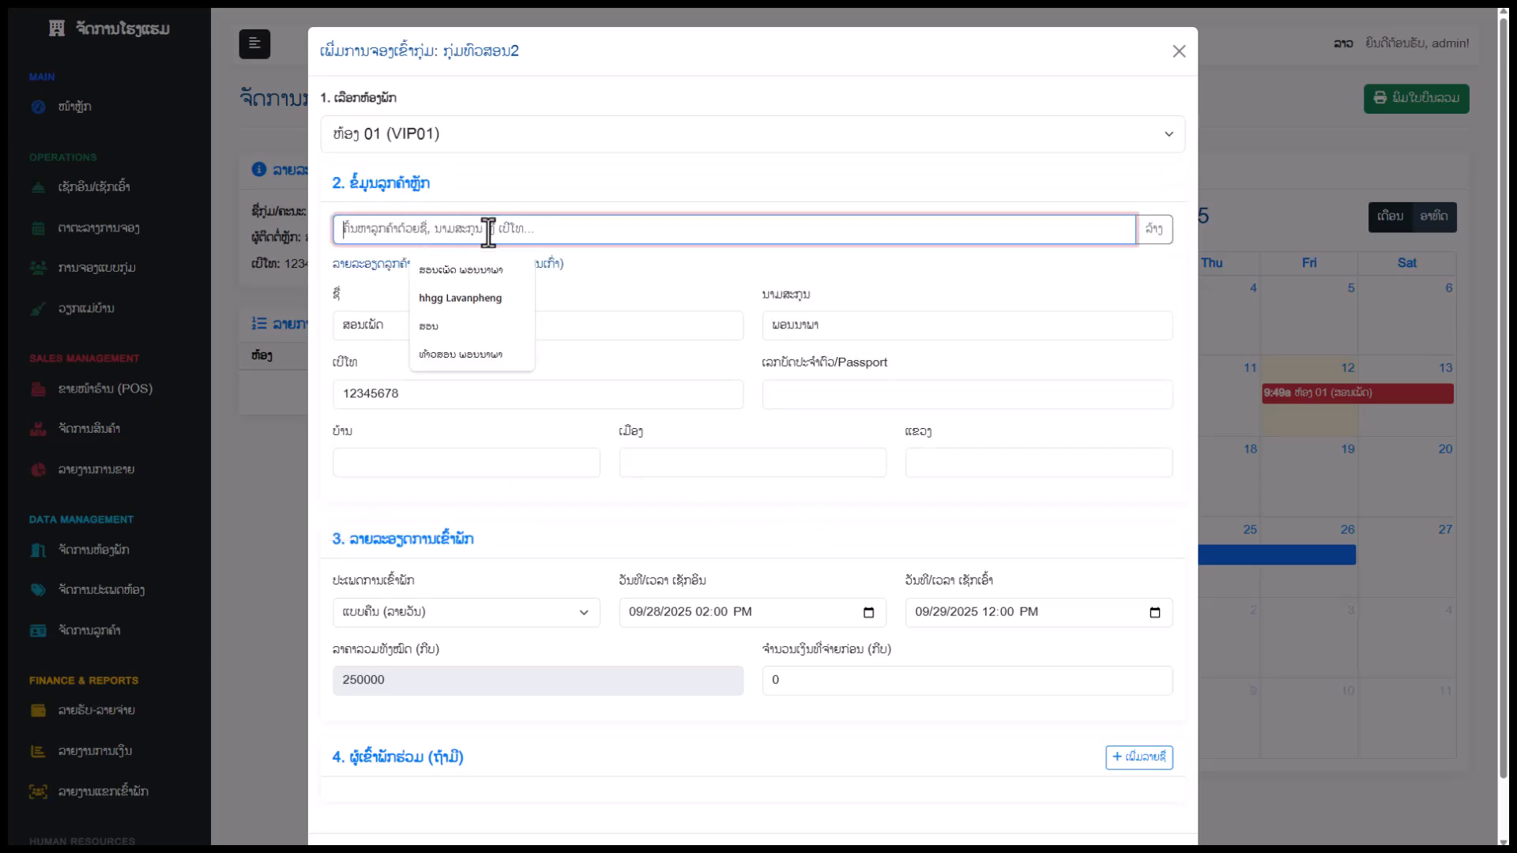
click(470, 272)
key(BackSpace)
key(BackSpace)
key(BackSpace)
key(BackSpace)
key(BackSpace)
key(BackSpace)
key(BackSpace)
key(BackSpace)
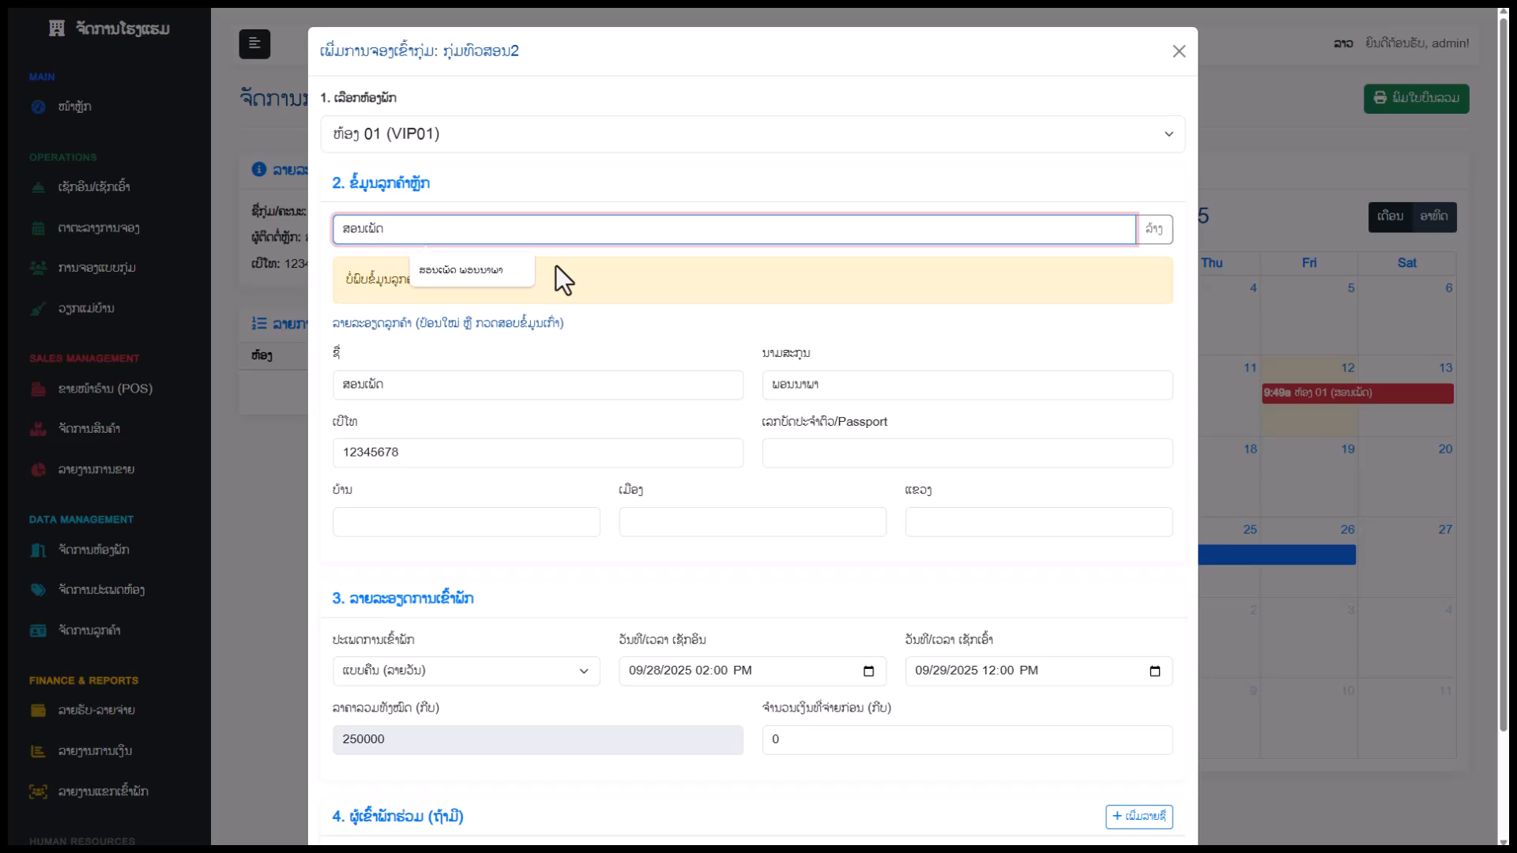
click(555, 313)
scroll(895, 553, down, 1)
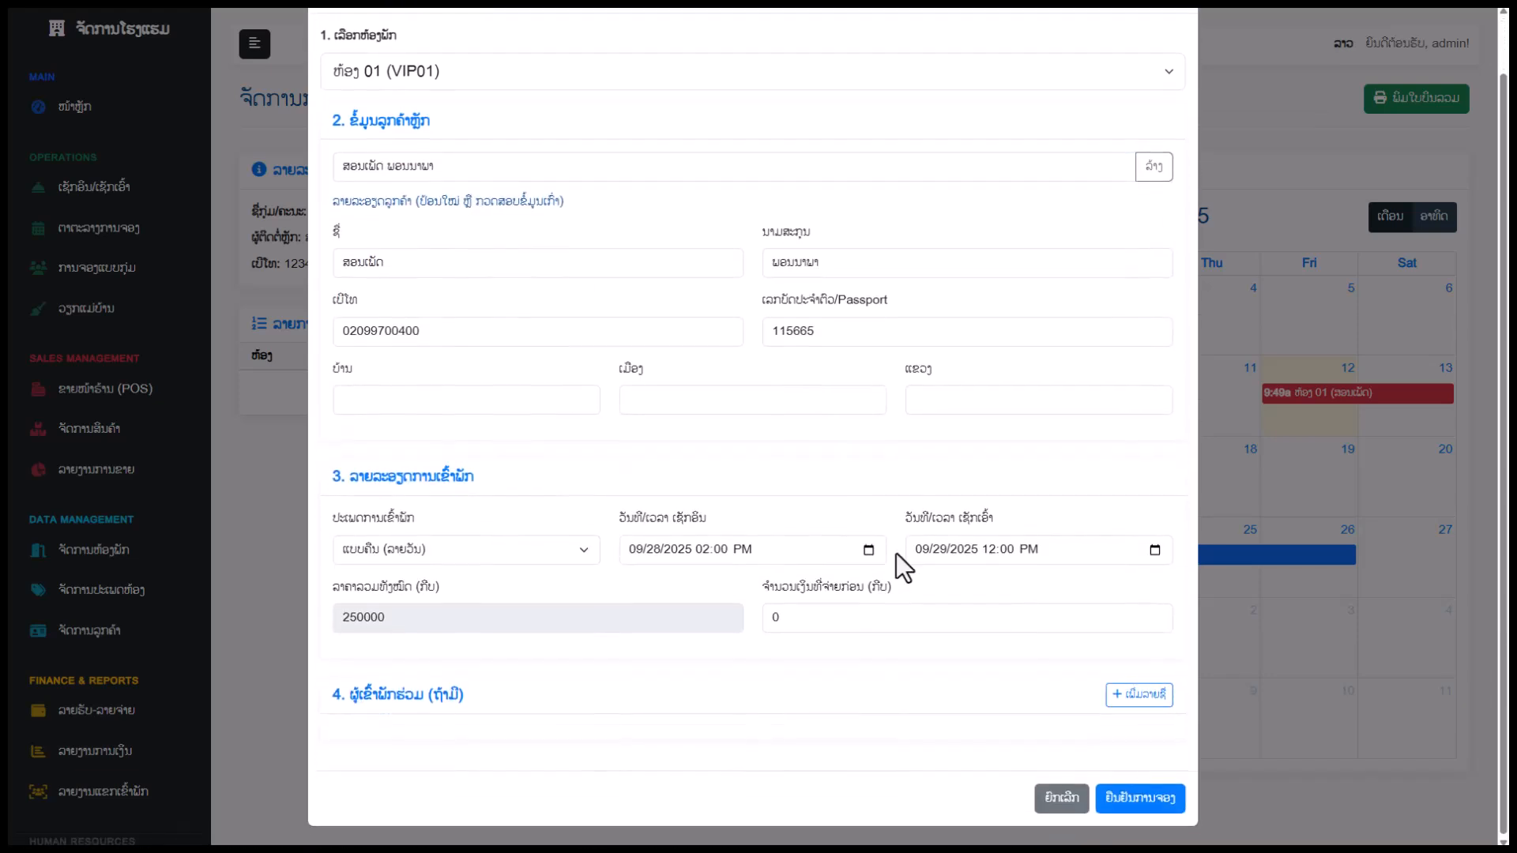
click(1136, 797)
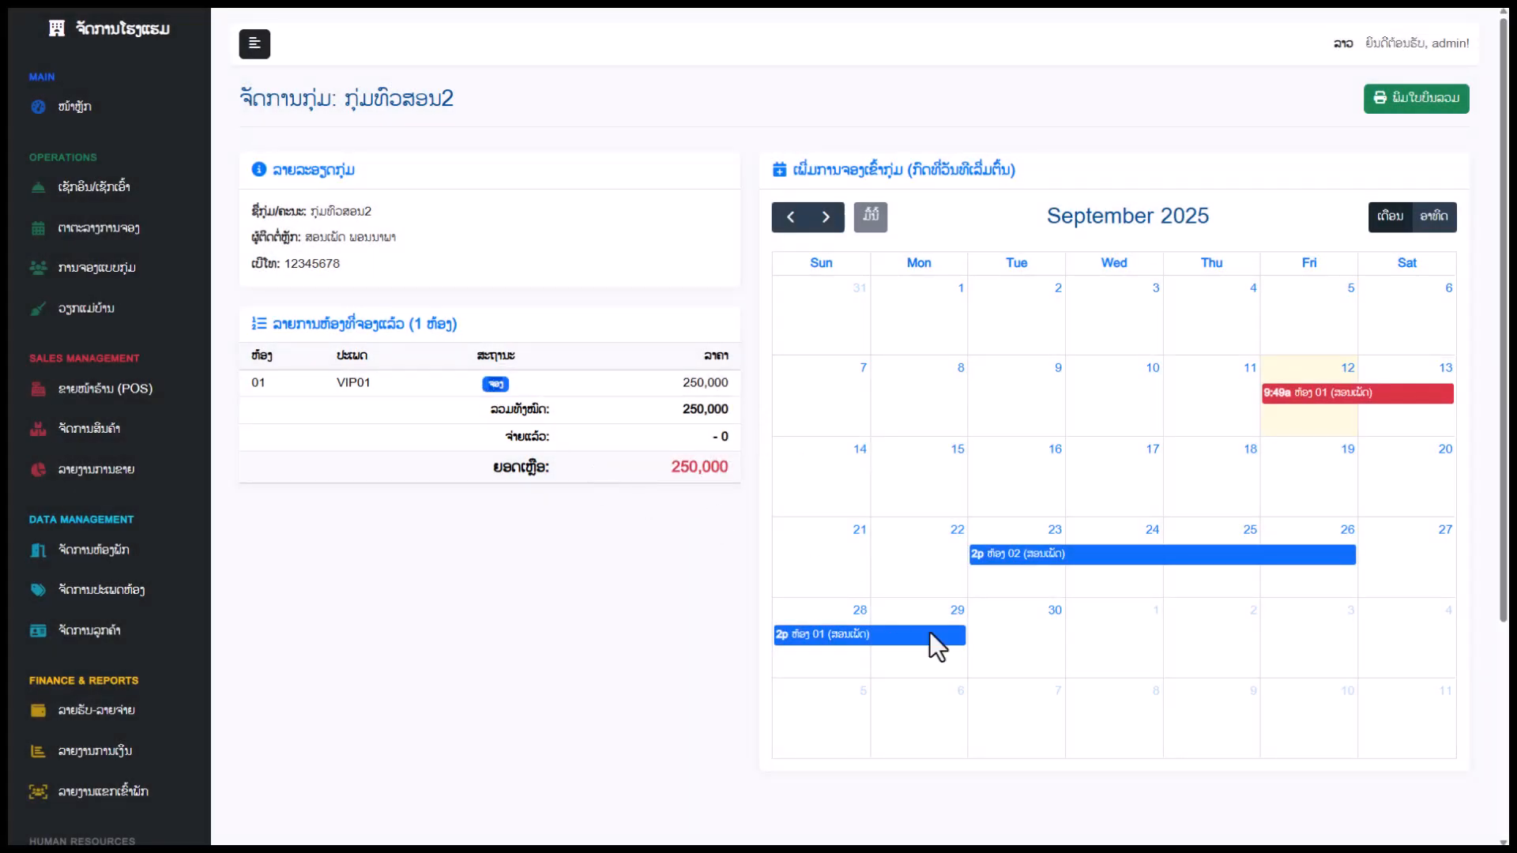
Start a second group booking from 28 September 2025 and choose room 02 (VIP01).
click(816, 624)
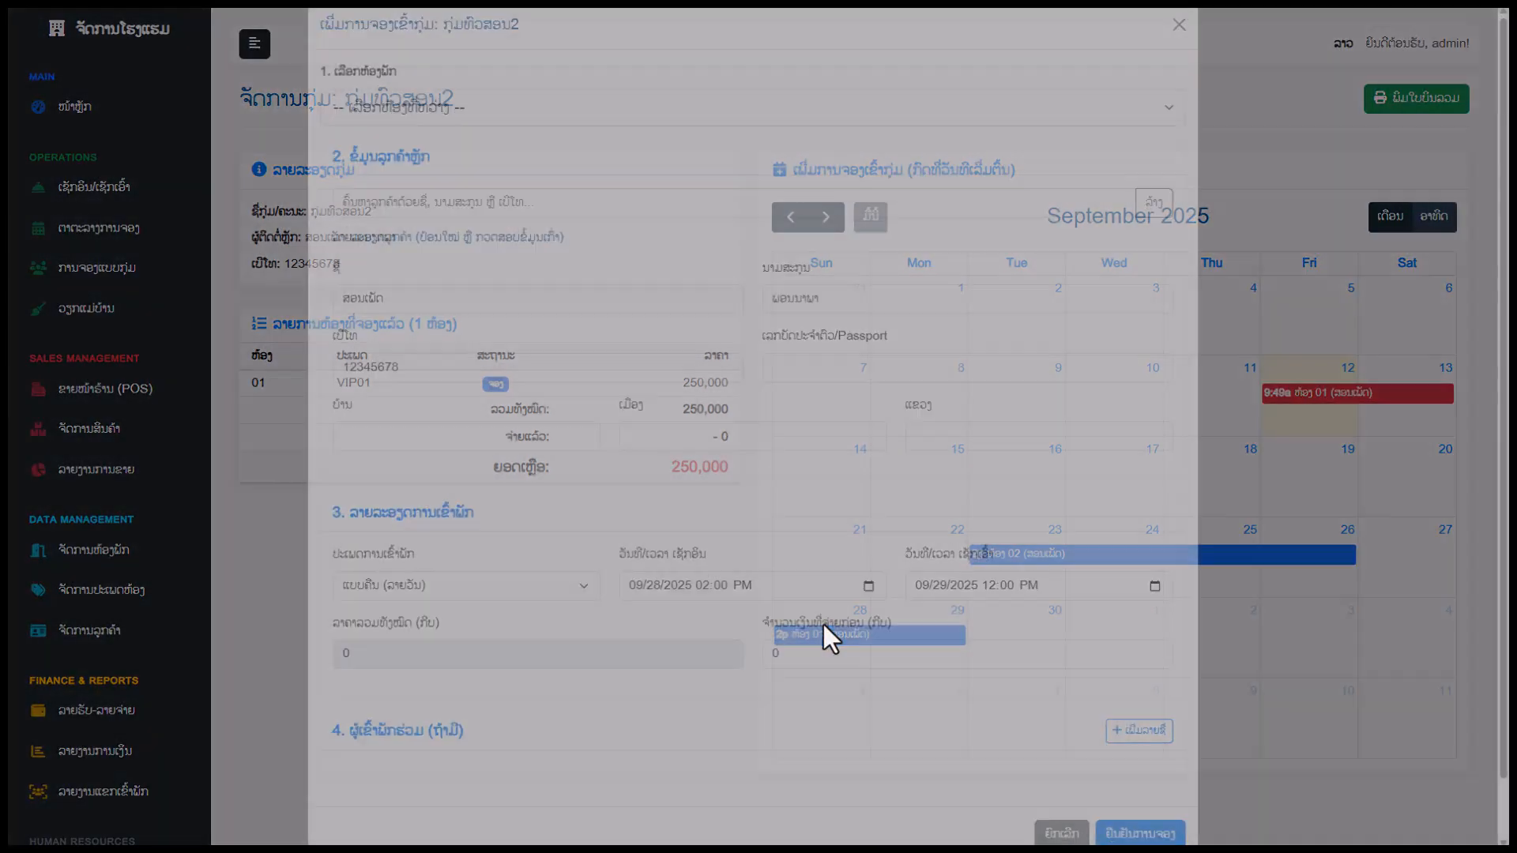
click(493, 126)
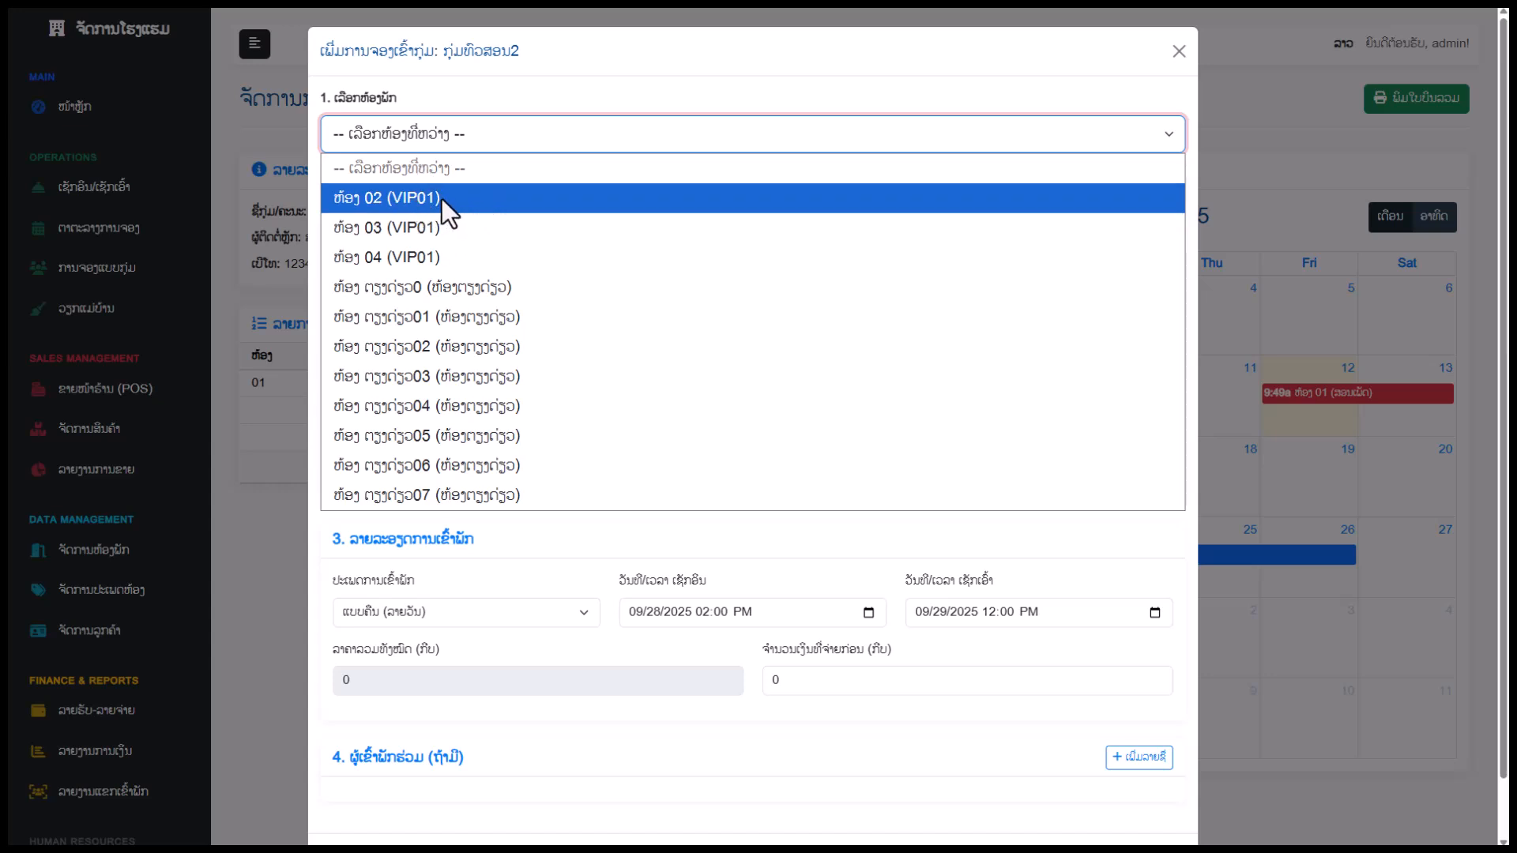
click(442, 198)
Search for the saved customer by first name, use the first matching record for the room 02 booking, and confirm it.
click(494, 231)
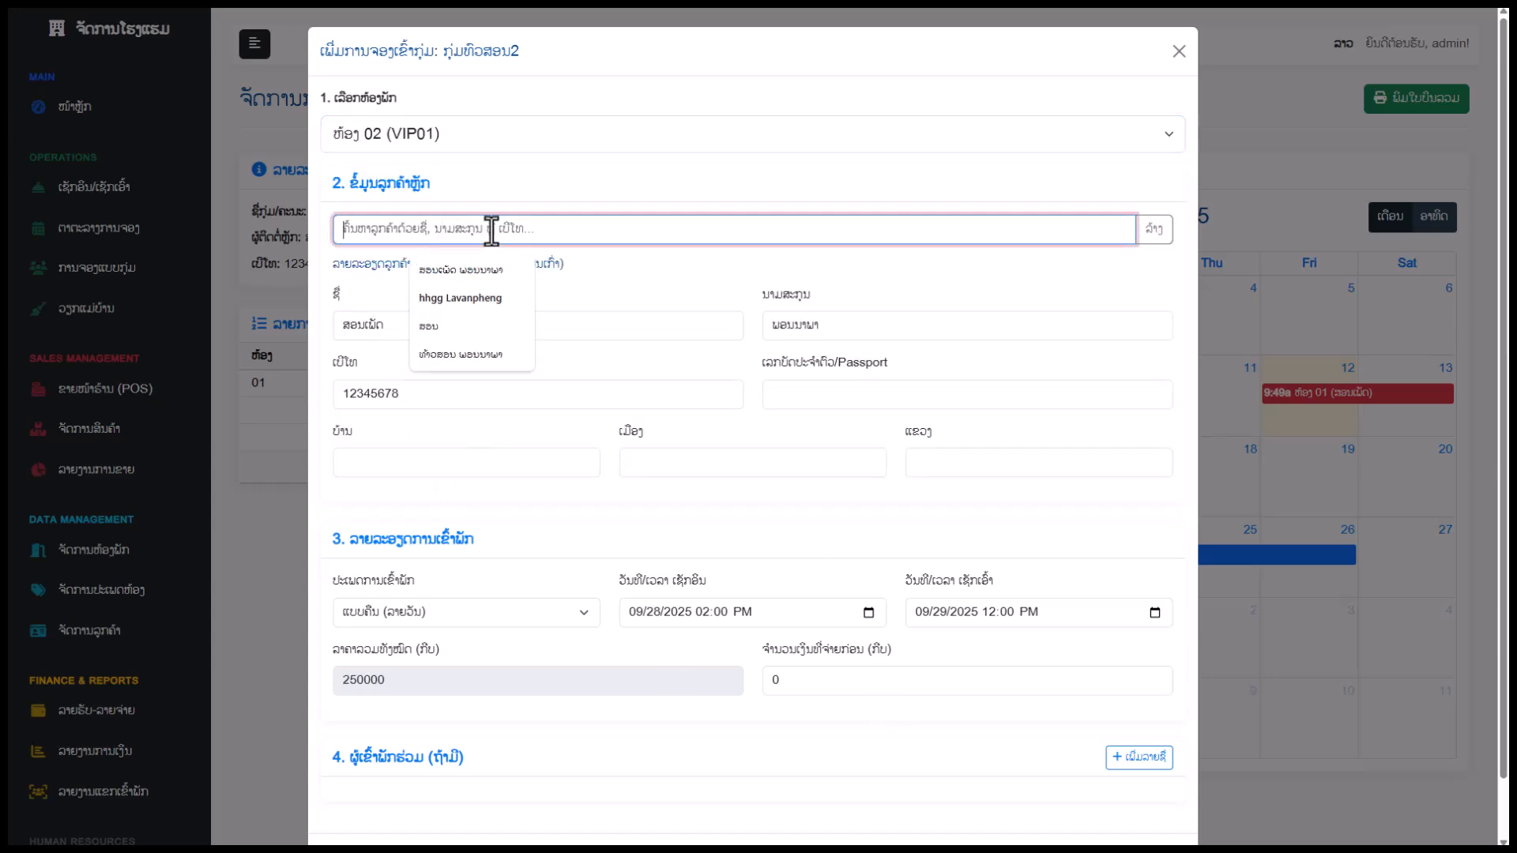
text(ສອນ)
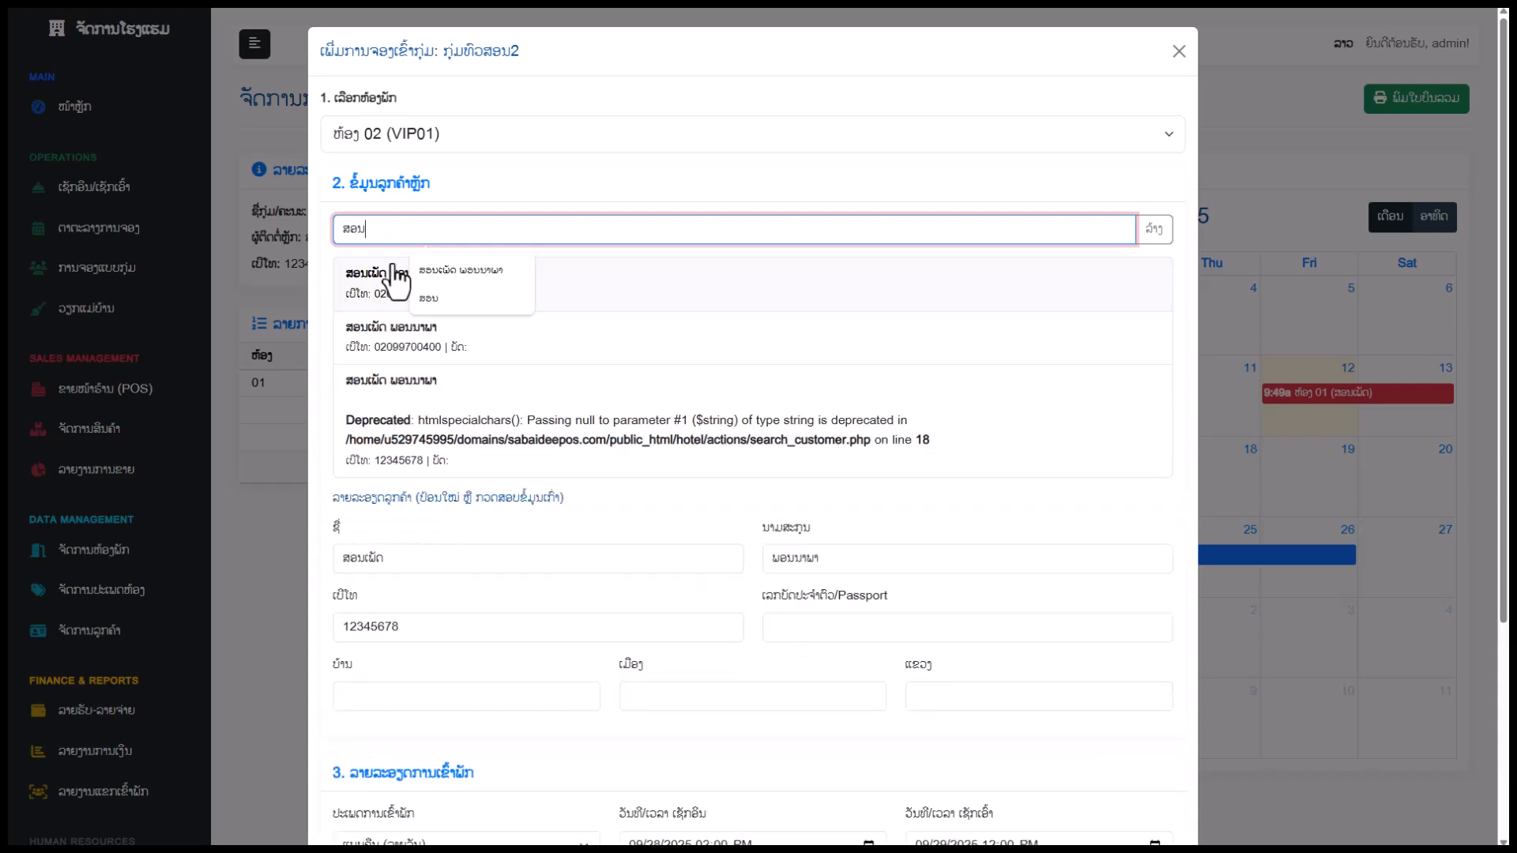
click(395, 283)
scroll(790, 621, down, 1)
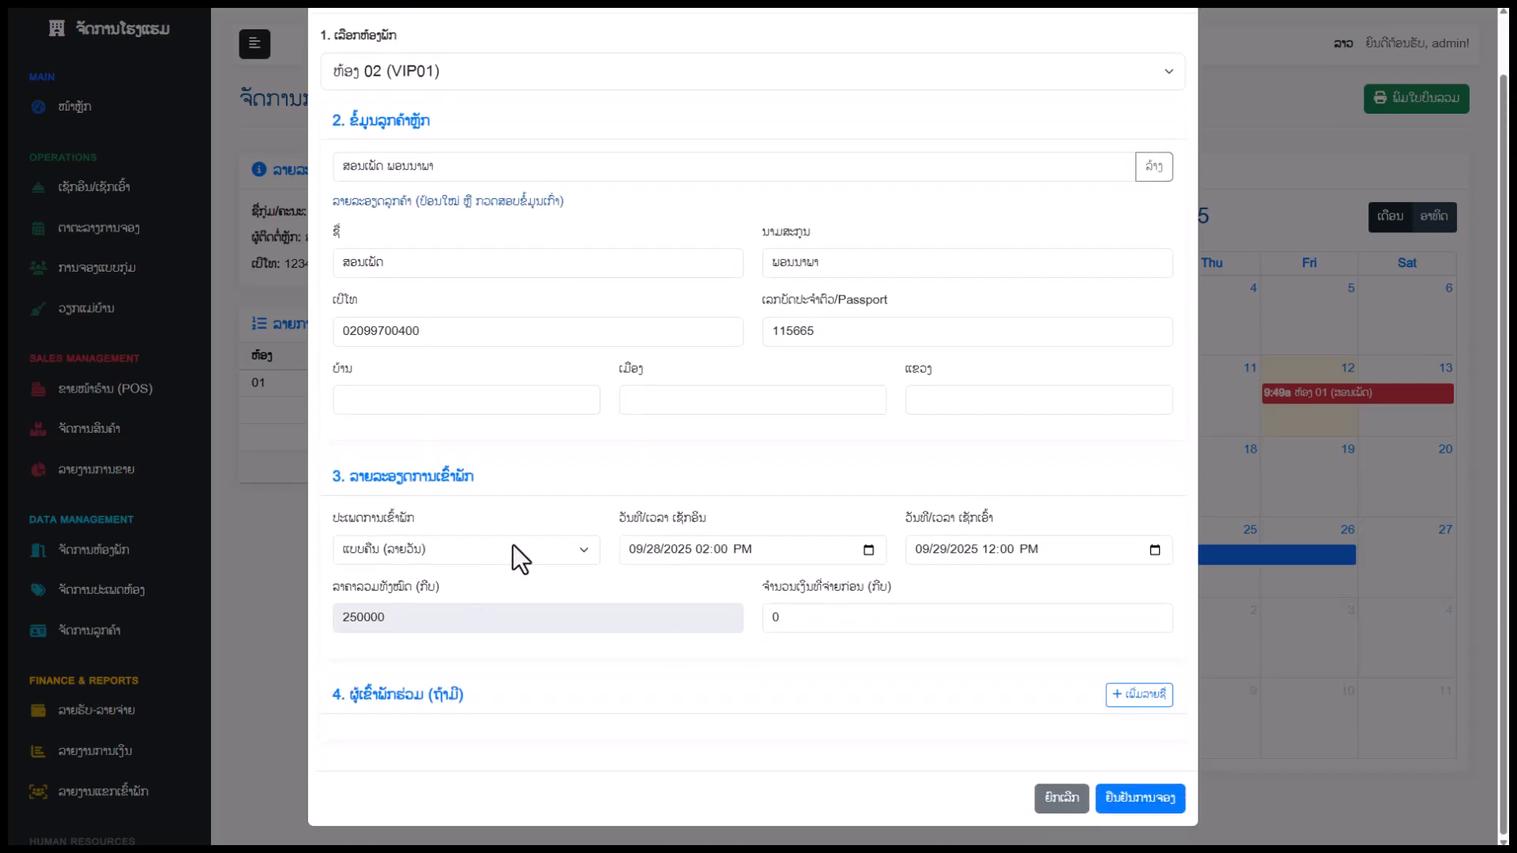
click(1140, 801)
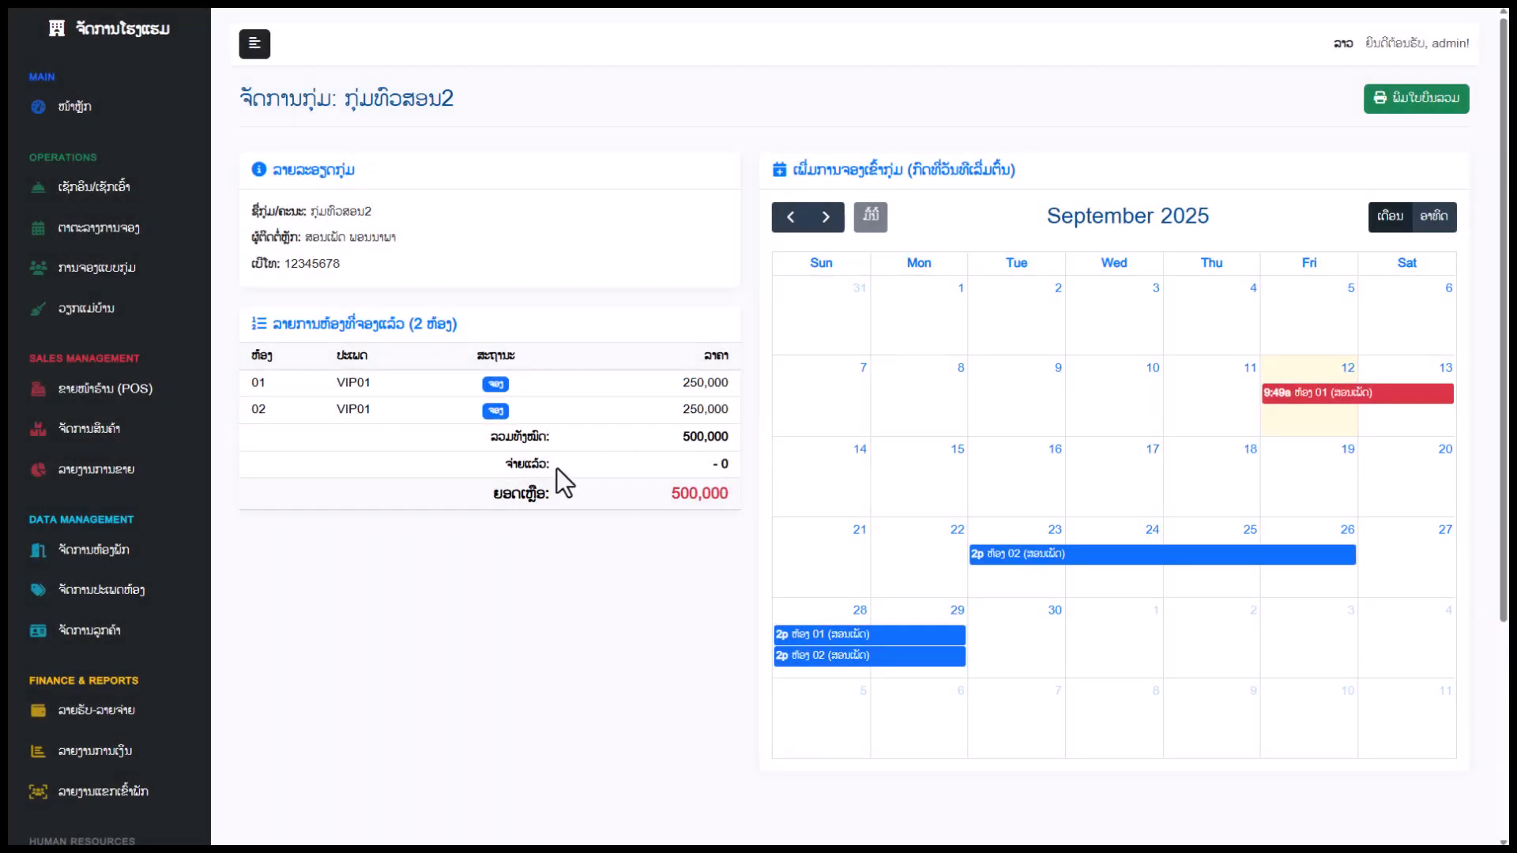
Review the group's booked rooms, their booking statuses and the group name.
drag(542, 415, 508, 387)
click(561, 411)
drag(427, 103, 346, 98)
click(543, 503)
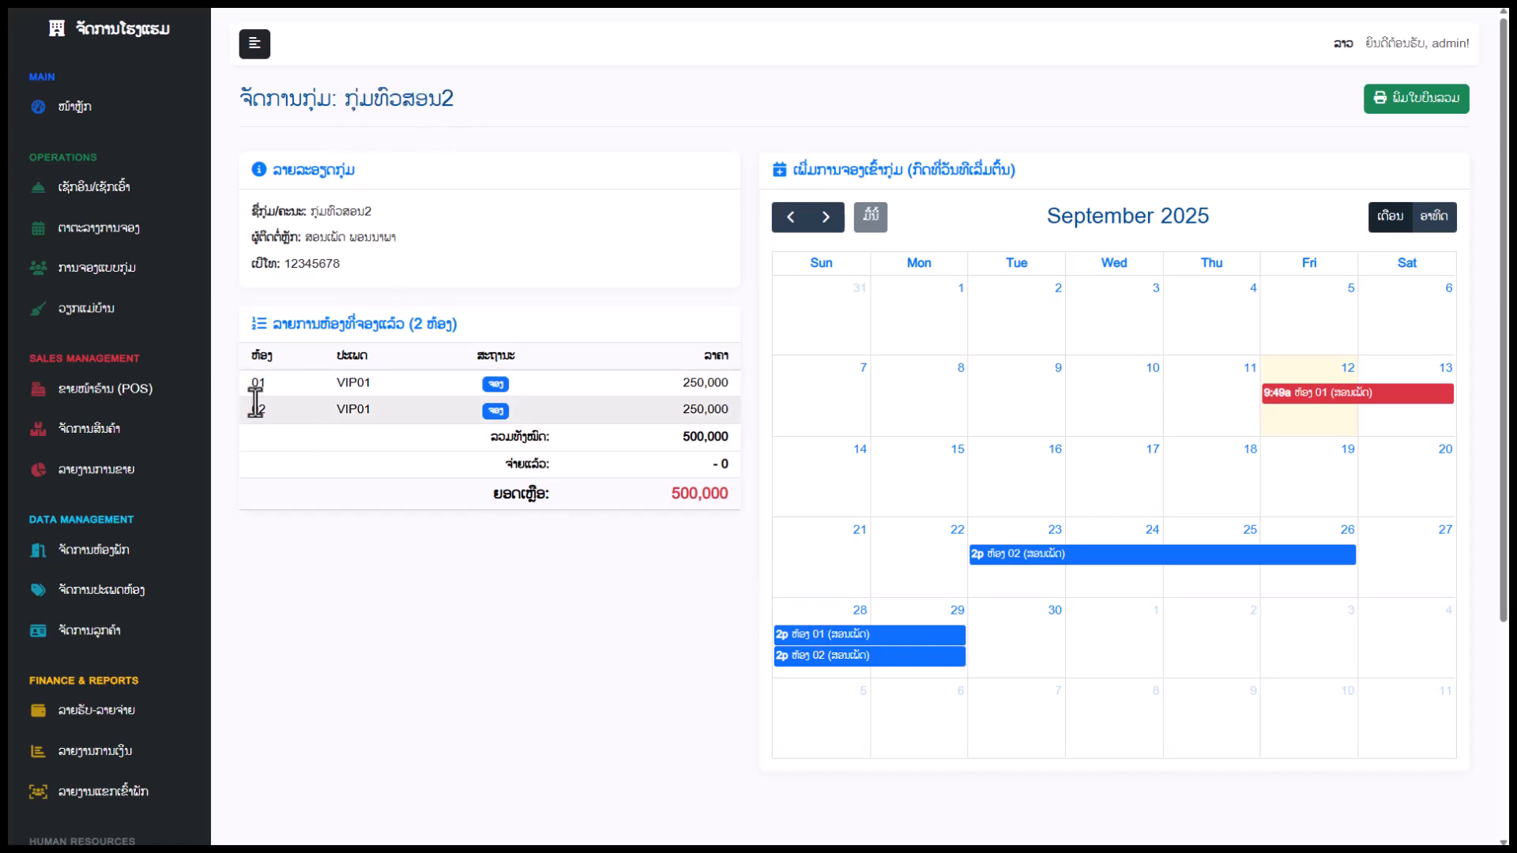
Open the check-in/check-out page and review the room statuses and latest booking history.
click(110, 207)
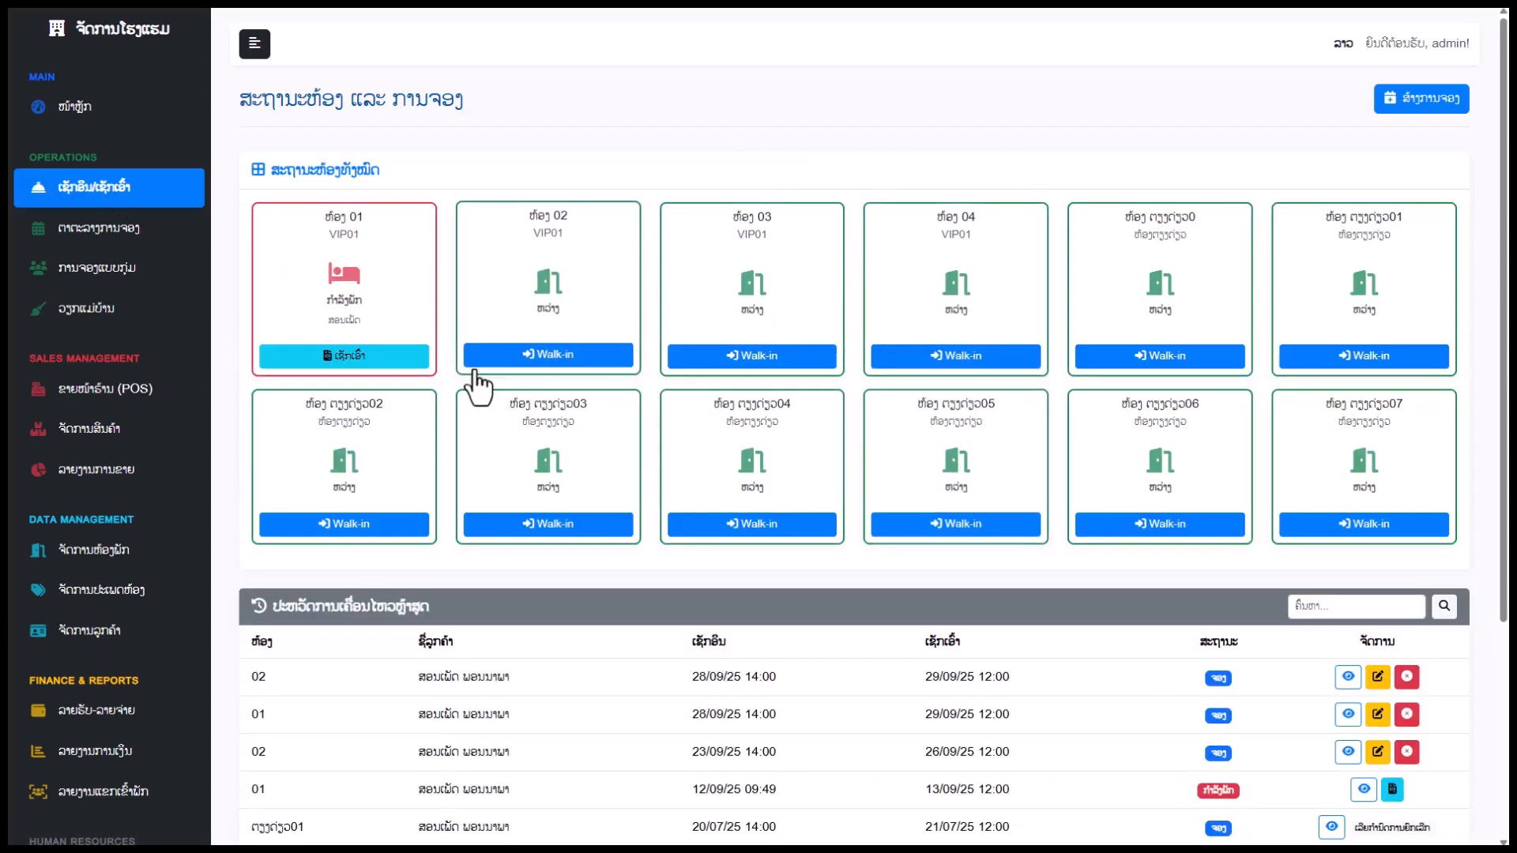
scroll(523, 392, down, 1)
scroll(60, 390, up, 1)
scroll(422, 466, down, 1)
scroll(47, 316, up, 1)
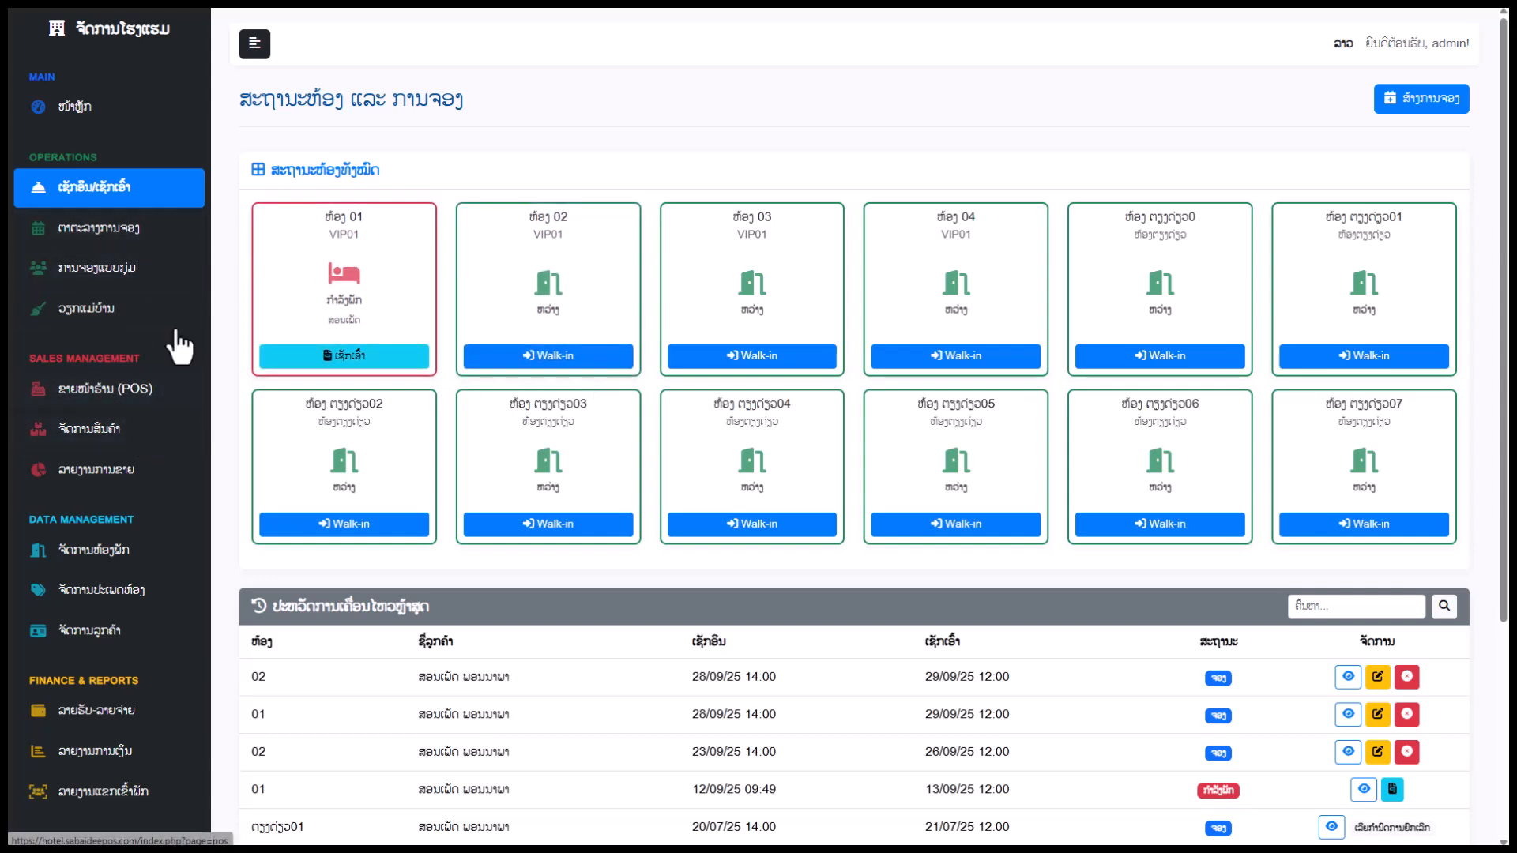
Open the point-of-sale page and look through the products offered for sale.
click(202, 388)
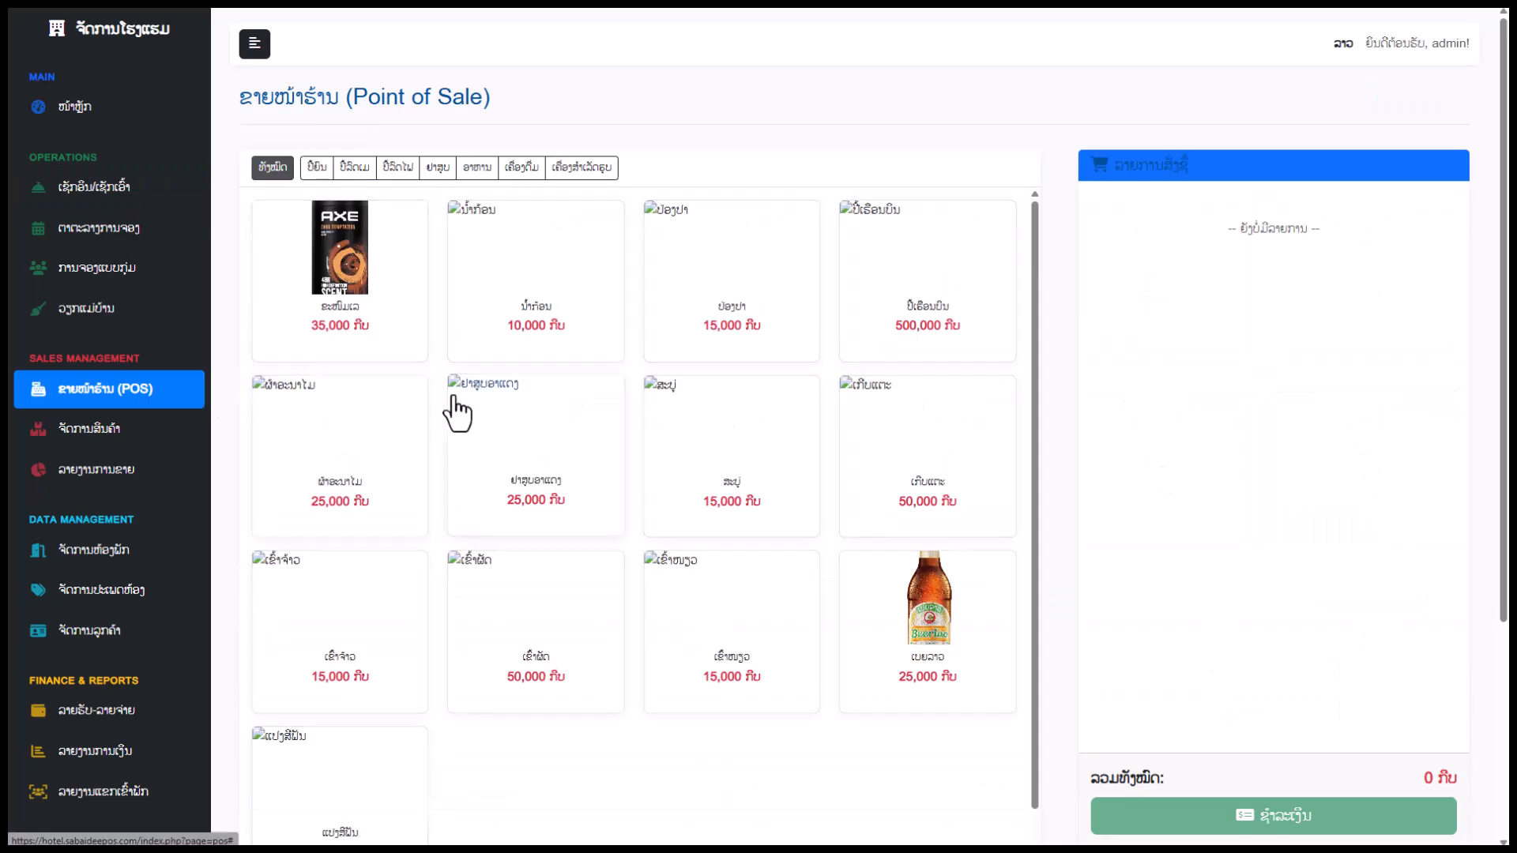
scroll(721, 413, down, 1)
scroll(930, 448, up, 1)
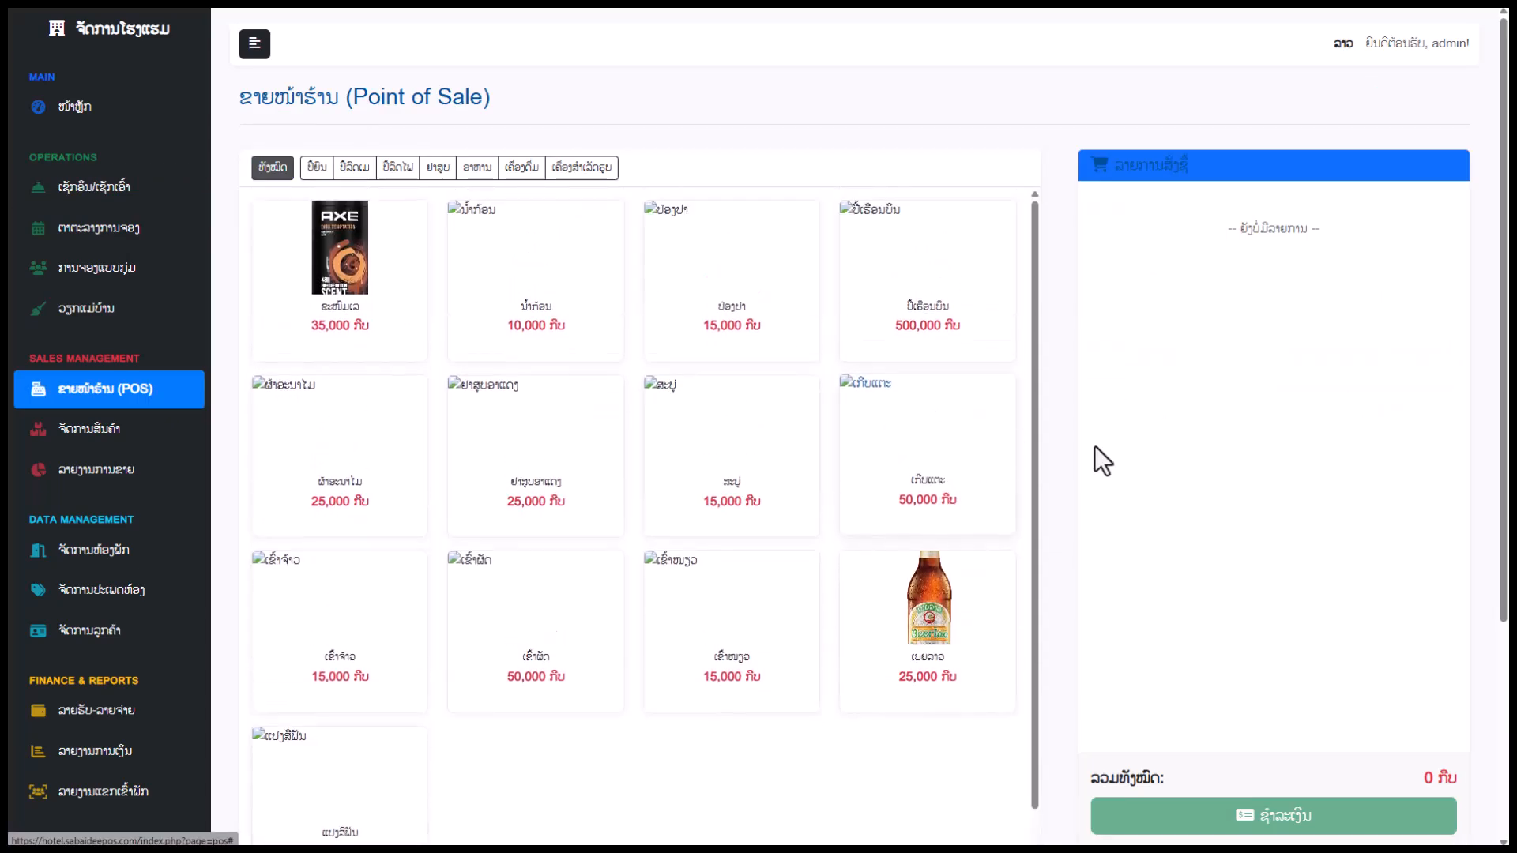
scroll(1093, 445, down, 1)
scroll(1012, 427, up, 1)
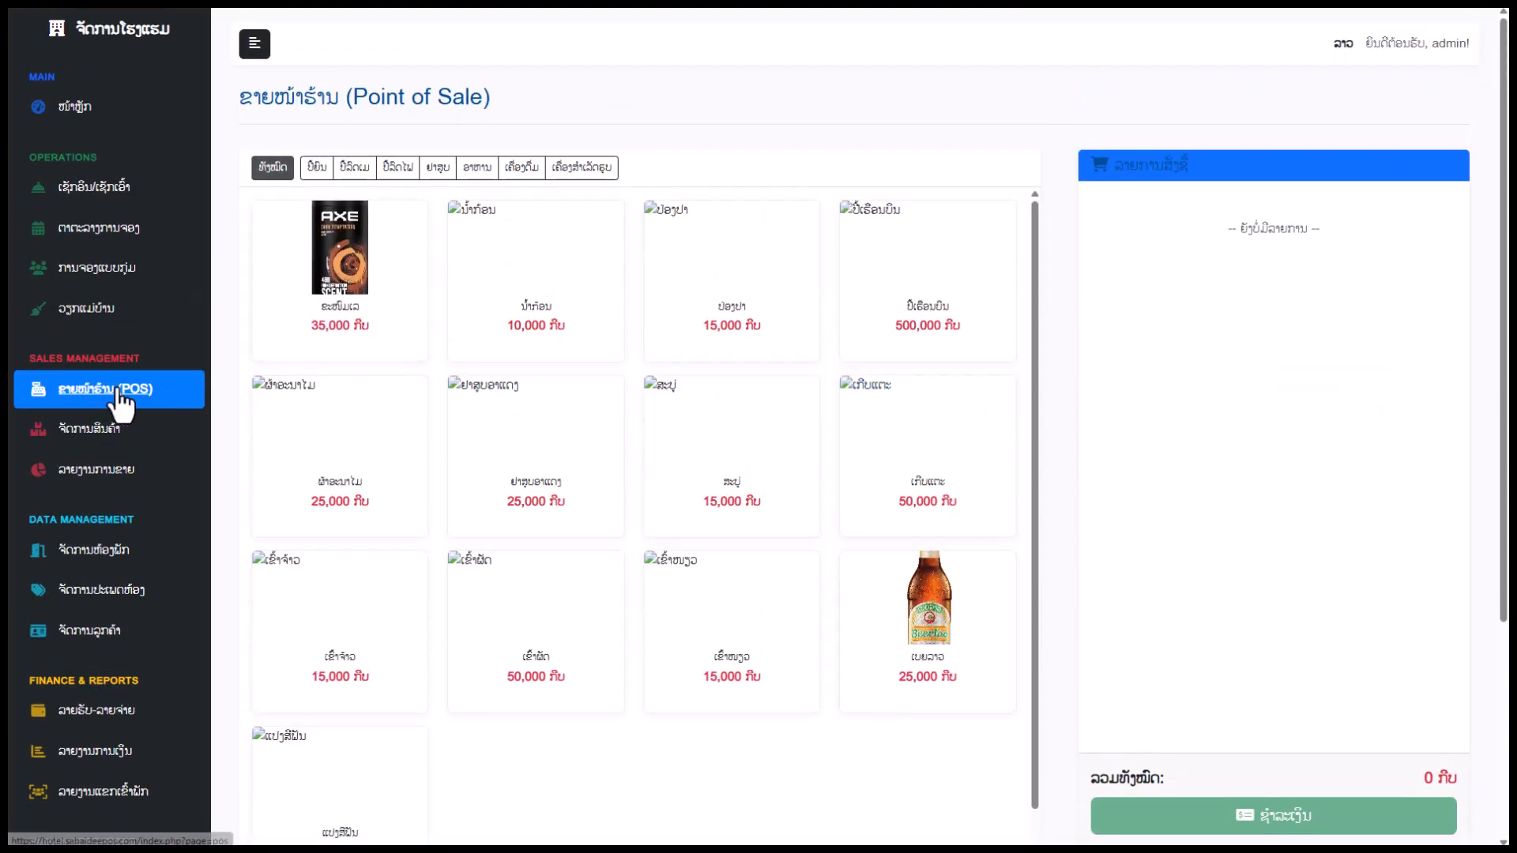
Add one each of ຂະໜົມເລ, ນ້ຳກ້ອນ, ປ່ອງປາ and ສະບູ່ to the order, view its payment details, and cancel the payment.
click(320, 332)
click(474, 300)
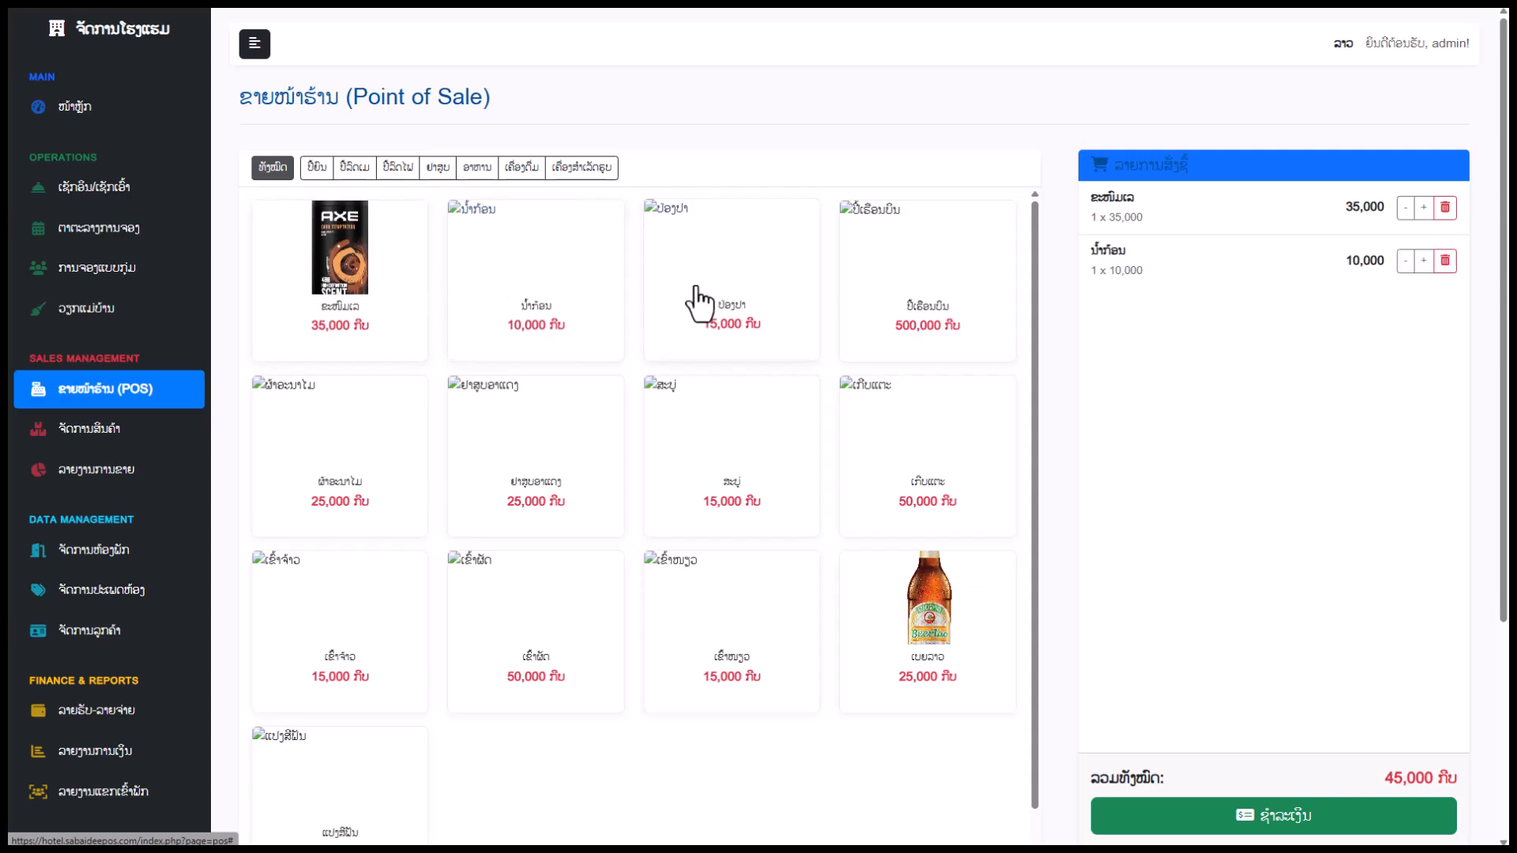
click(701, 301)
click(717, 440)
click(1296, 818)
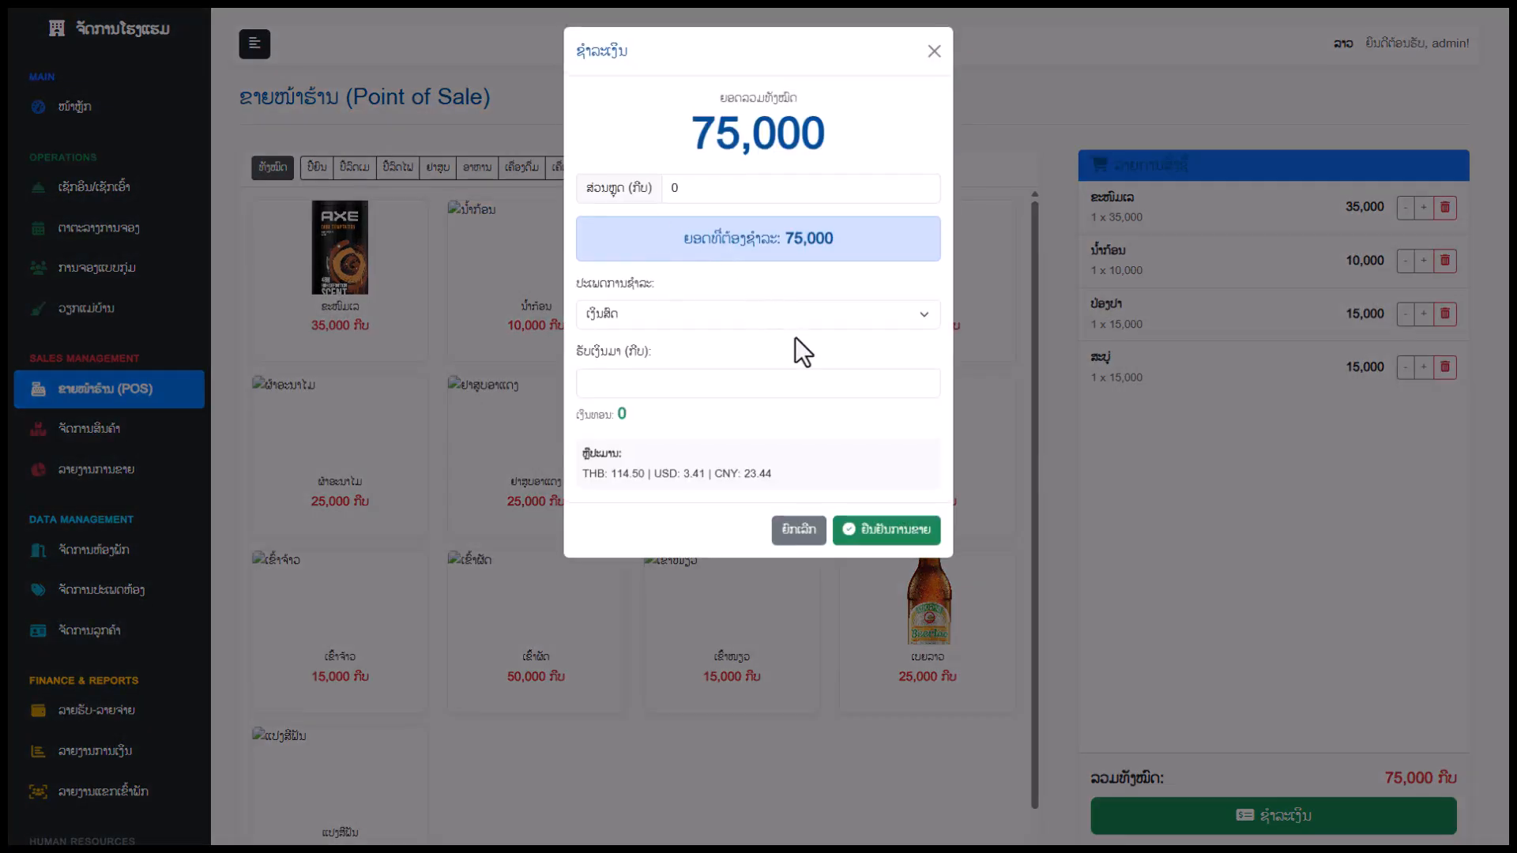
click(799, 531)
View the POS product management page, the POS sales report and the housekeeping page.
click(100, 430)
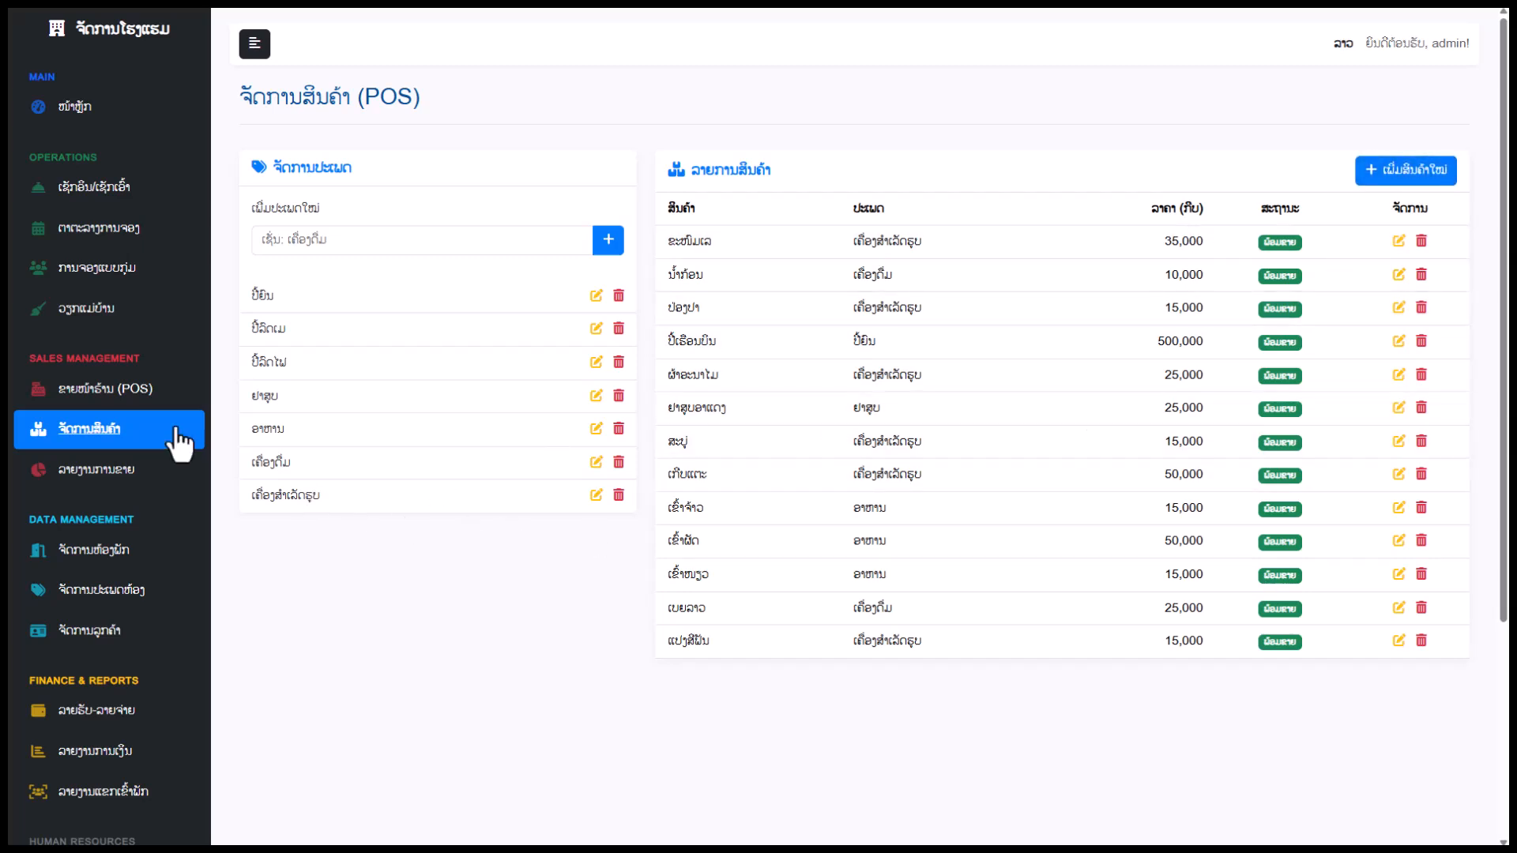
click(126, 473)
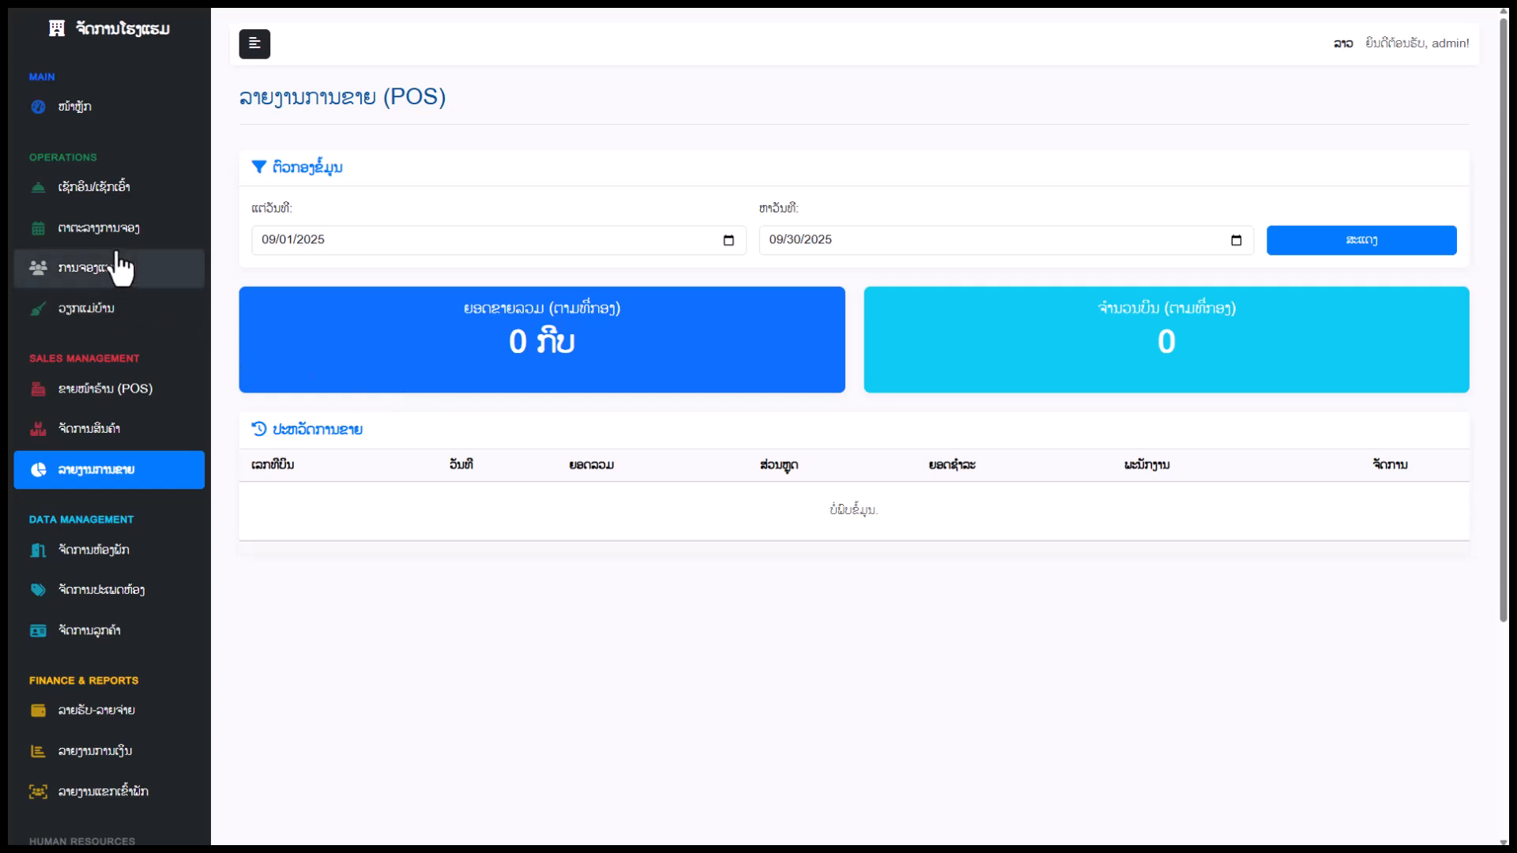
click(111, 313)
Review the balance due on room 01's invoice from the check-in/check-out page and confirm the guest's check-out.
click(113, 202)
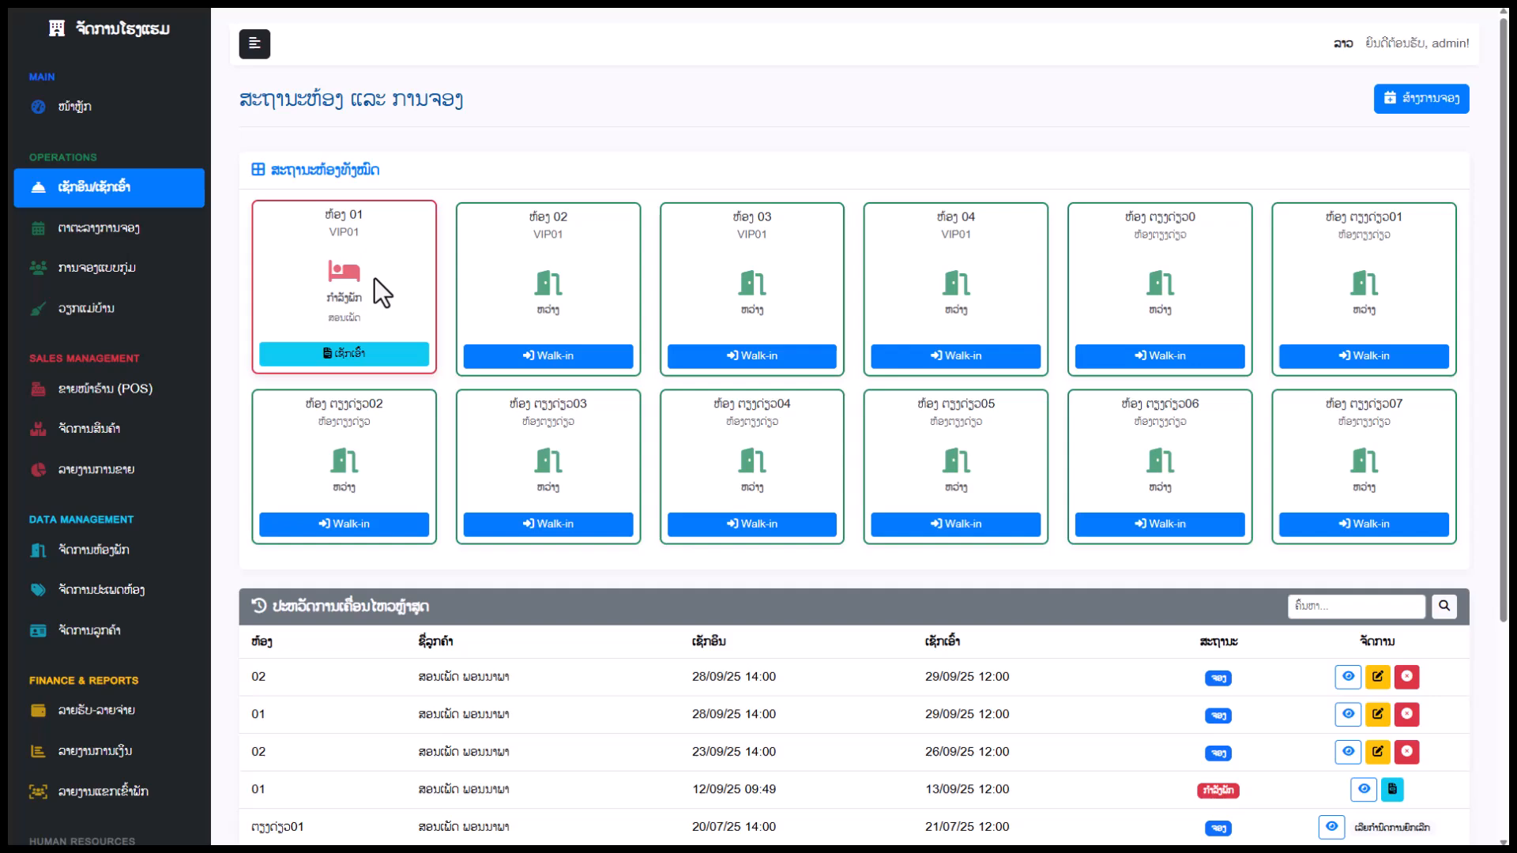
click(341, 355)
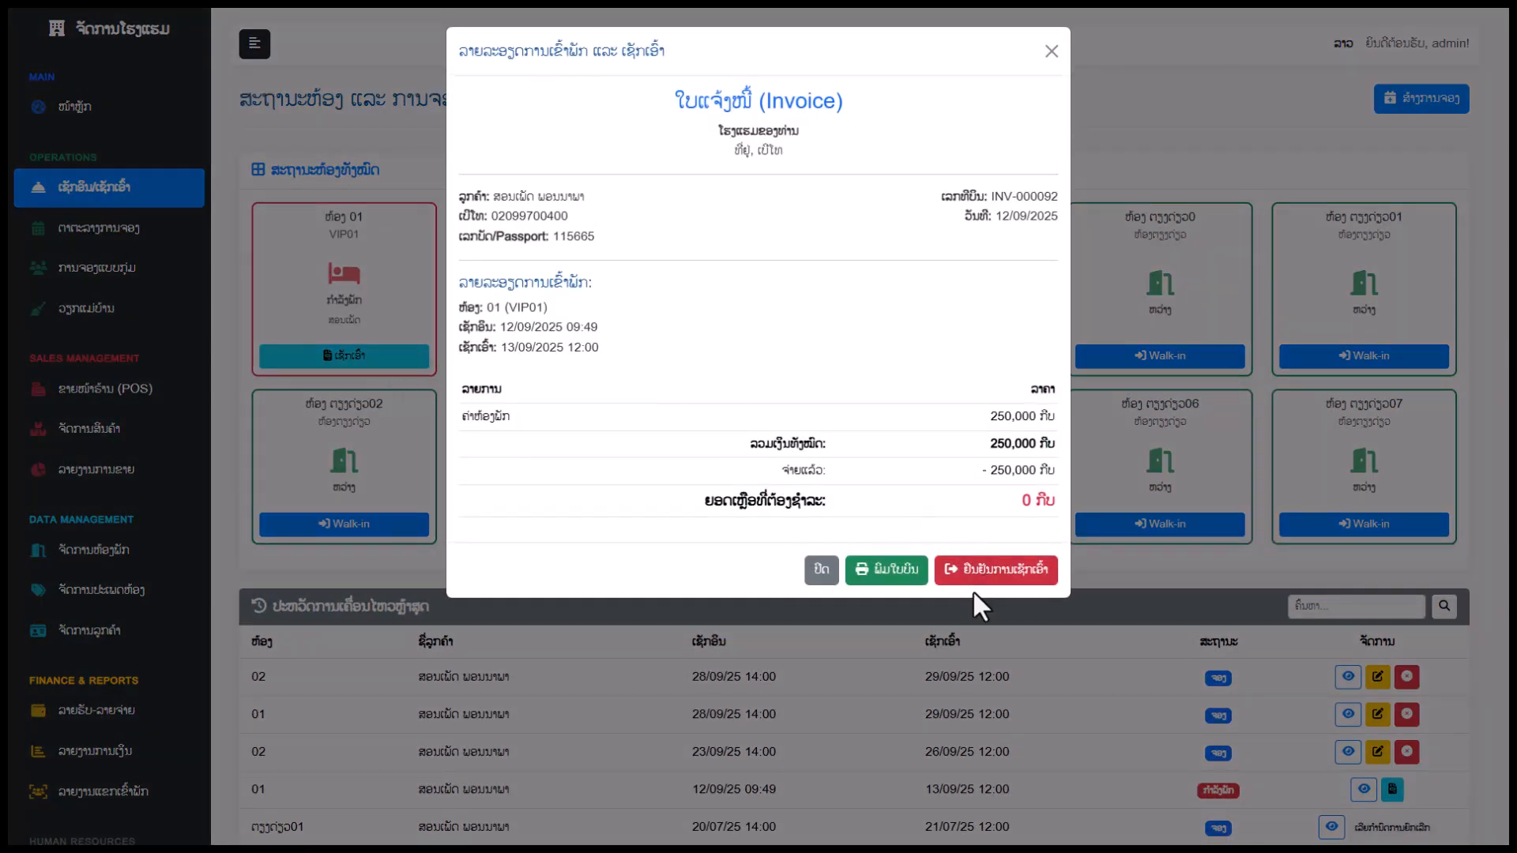
double_click(1027, 500)
drag(1056, 506, 1029, 506)
click(871, 509)
drag(699, 513, 872, 521)
click(941, 505)
click(992, 575)
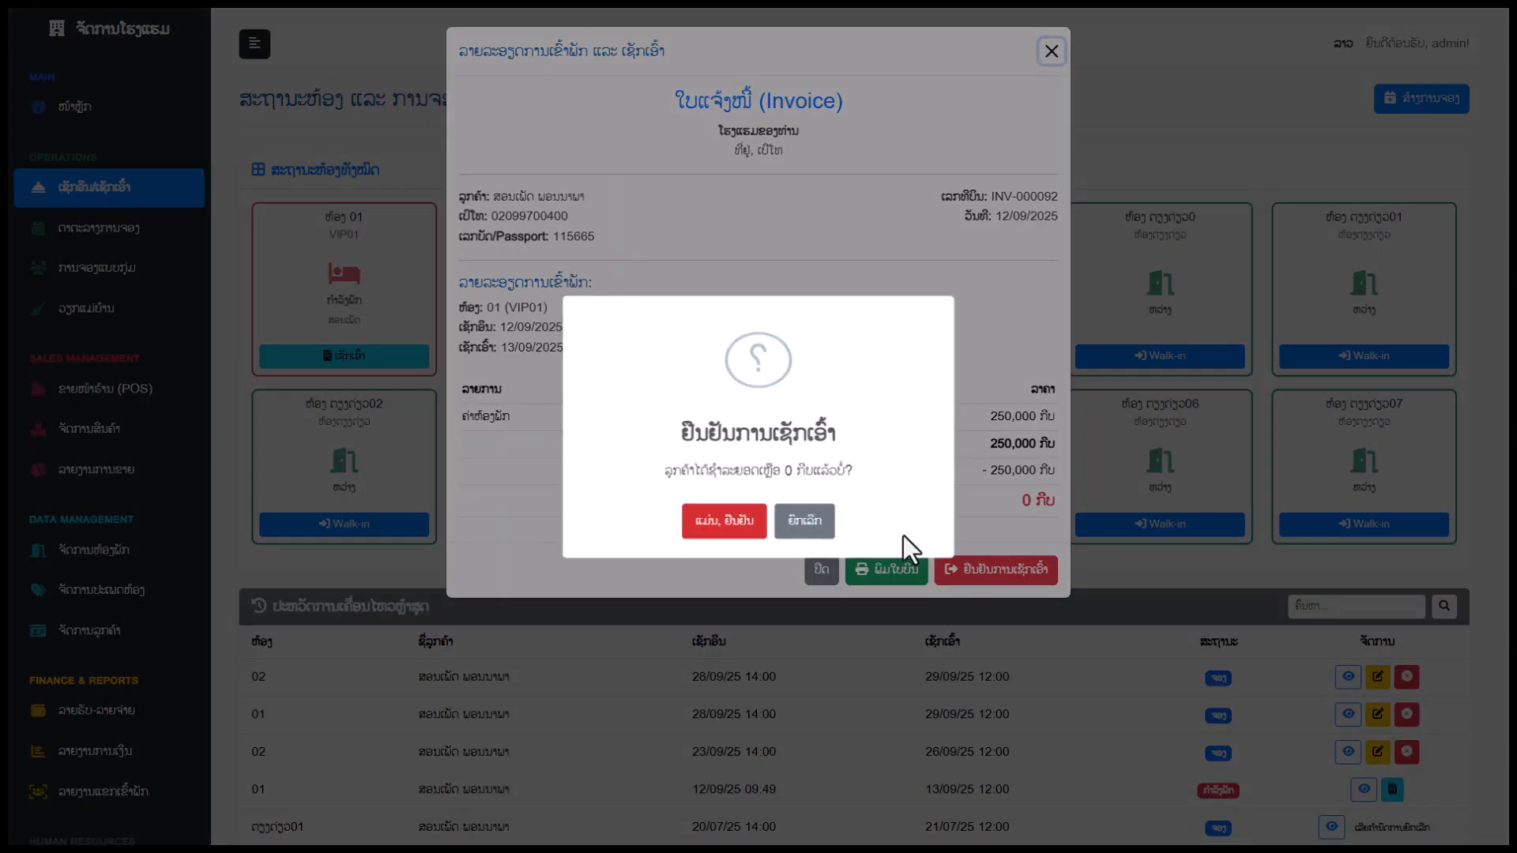
click(715, 537)
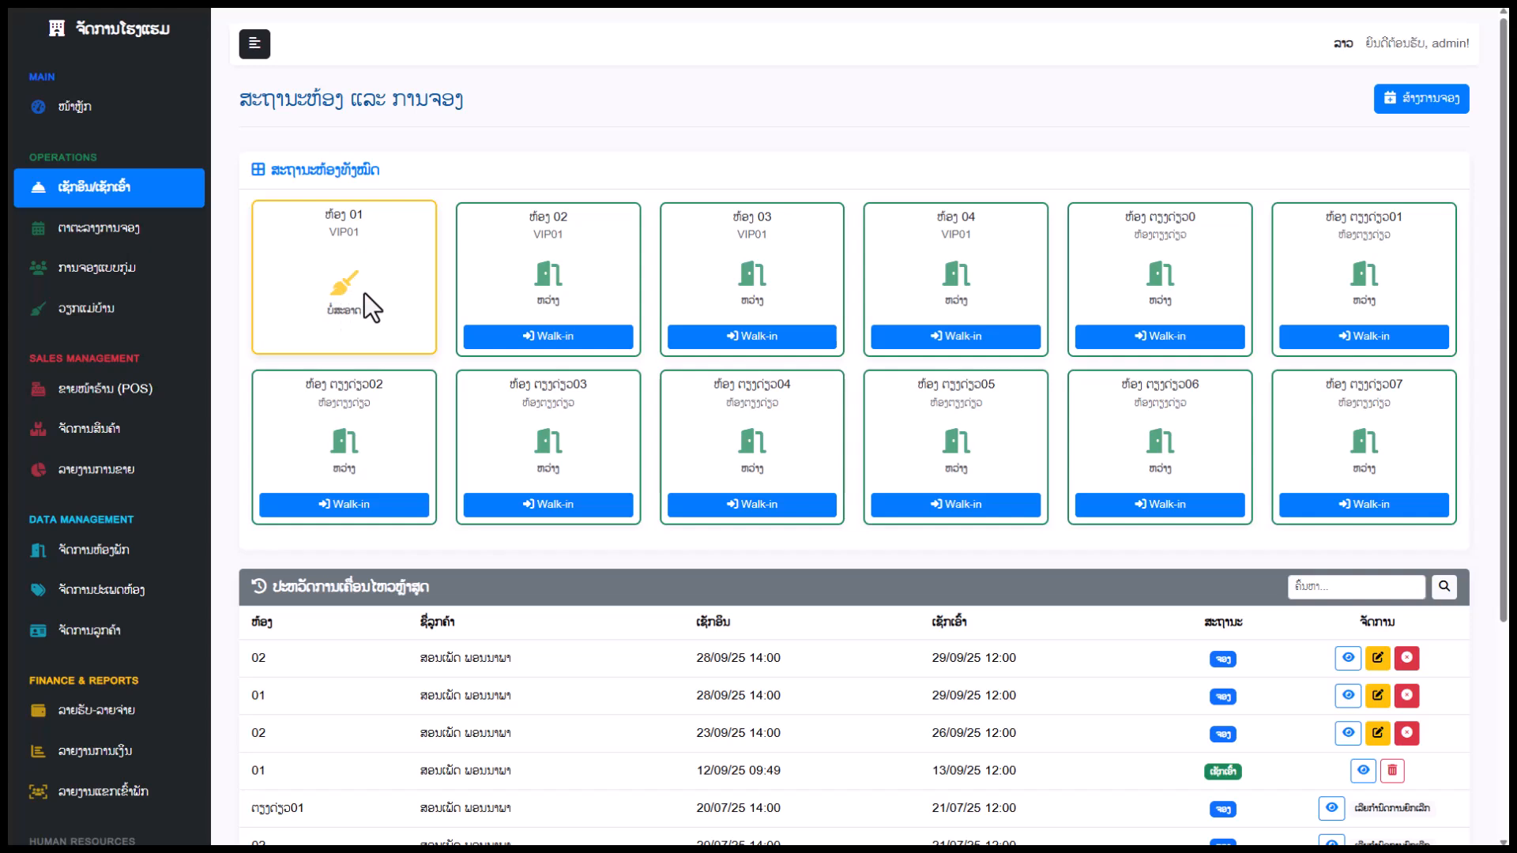
Check room 01's cleaning status and mark the room as cleaned on the housekeeping page.
drag(364, 294, 335, 313)
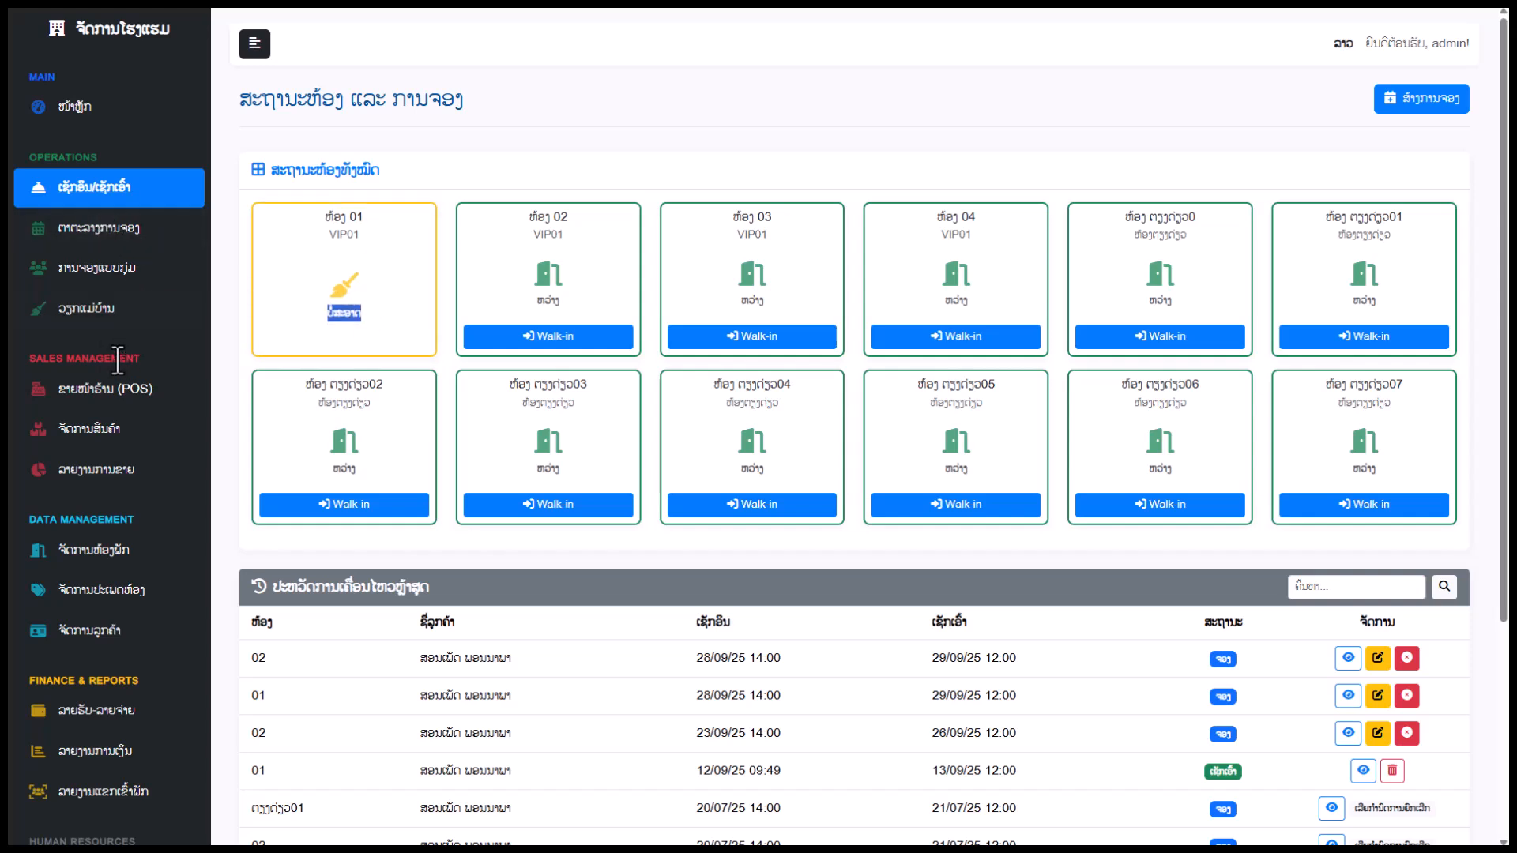
click(95, 312)
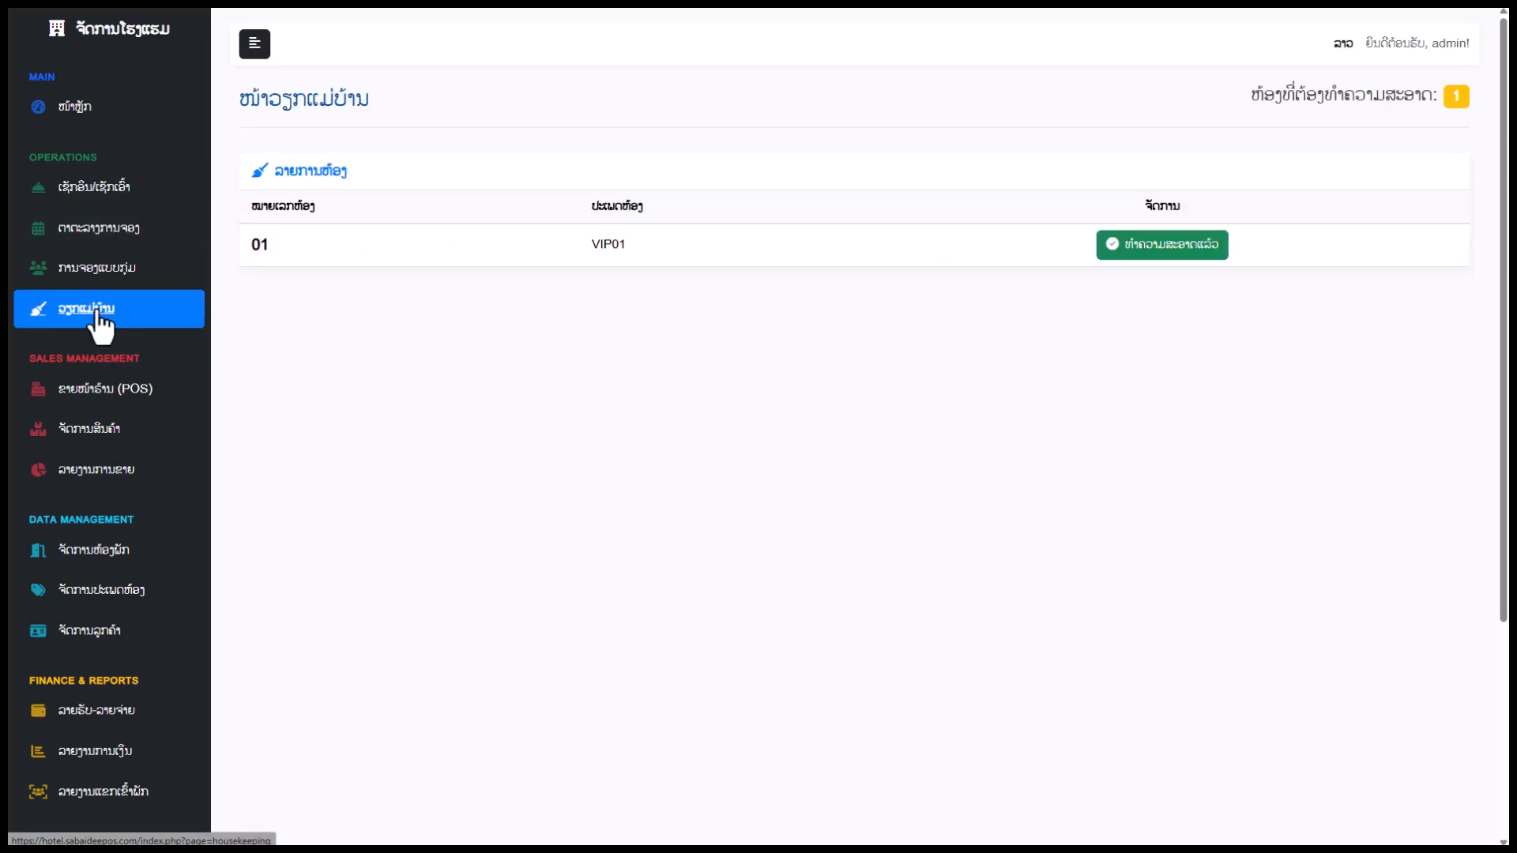
double_click(608, 244)
click(556, 336)
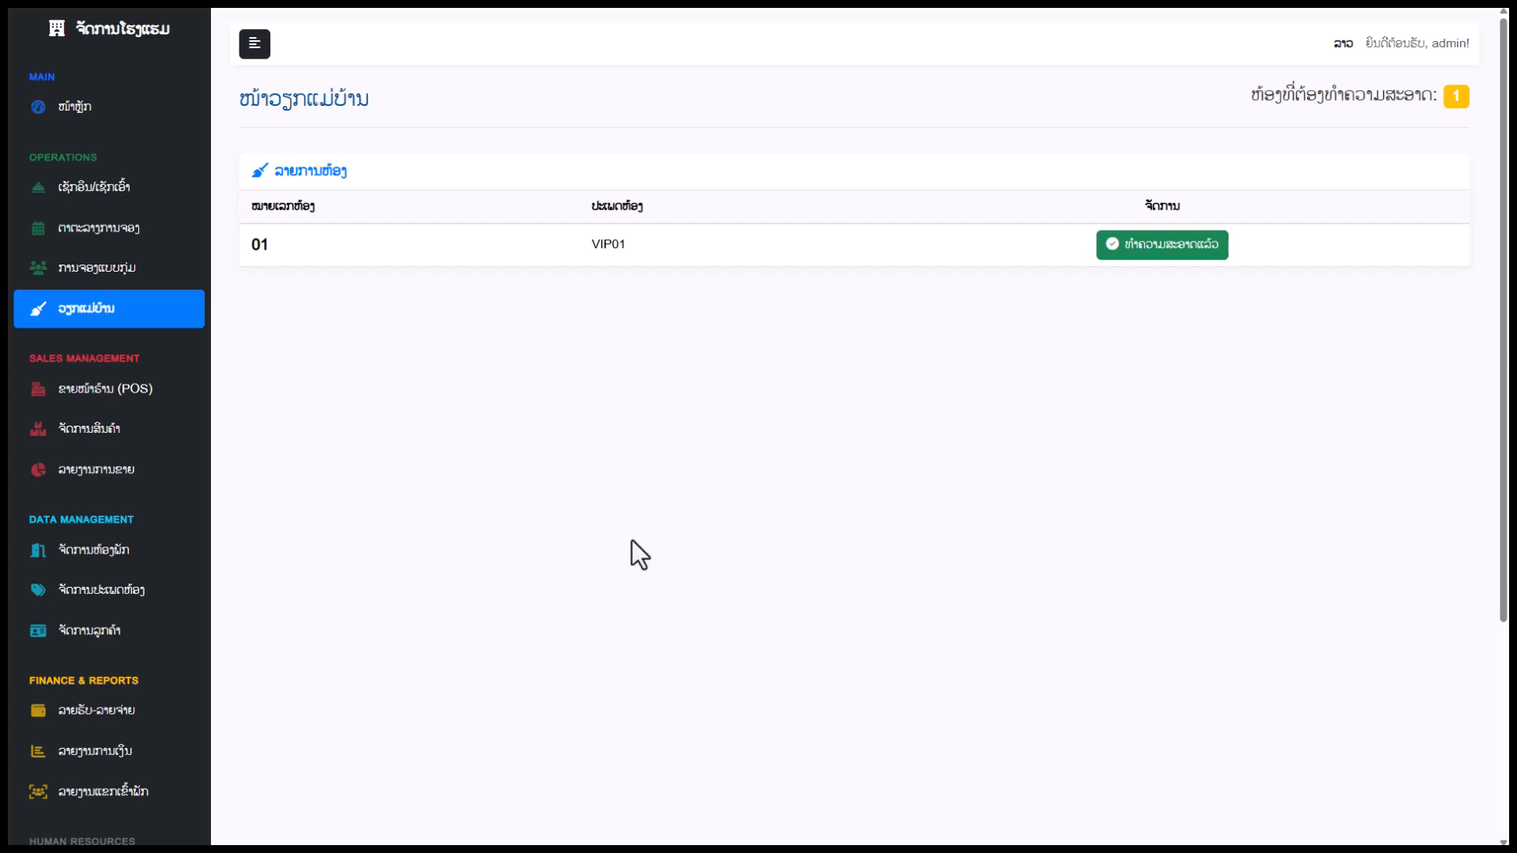
click(1162, 248)
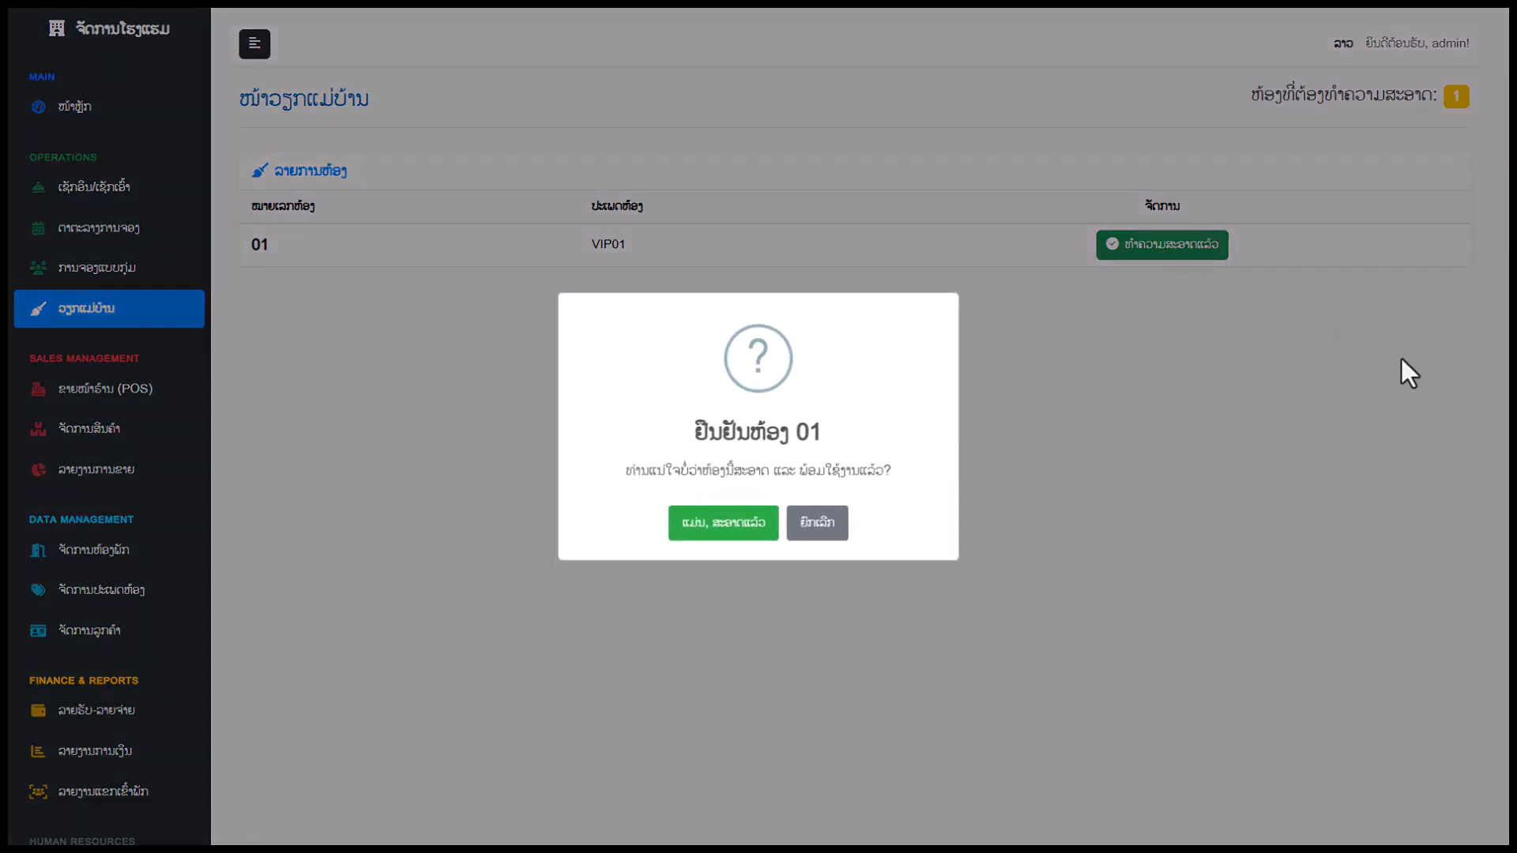
click(764, 528)
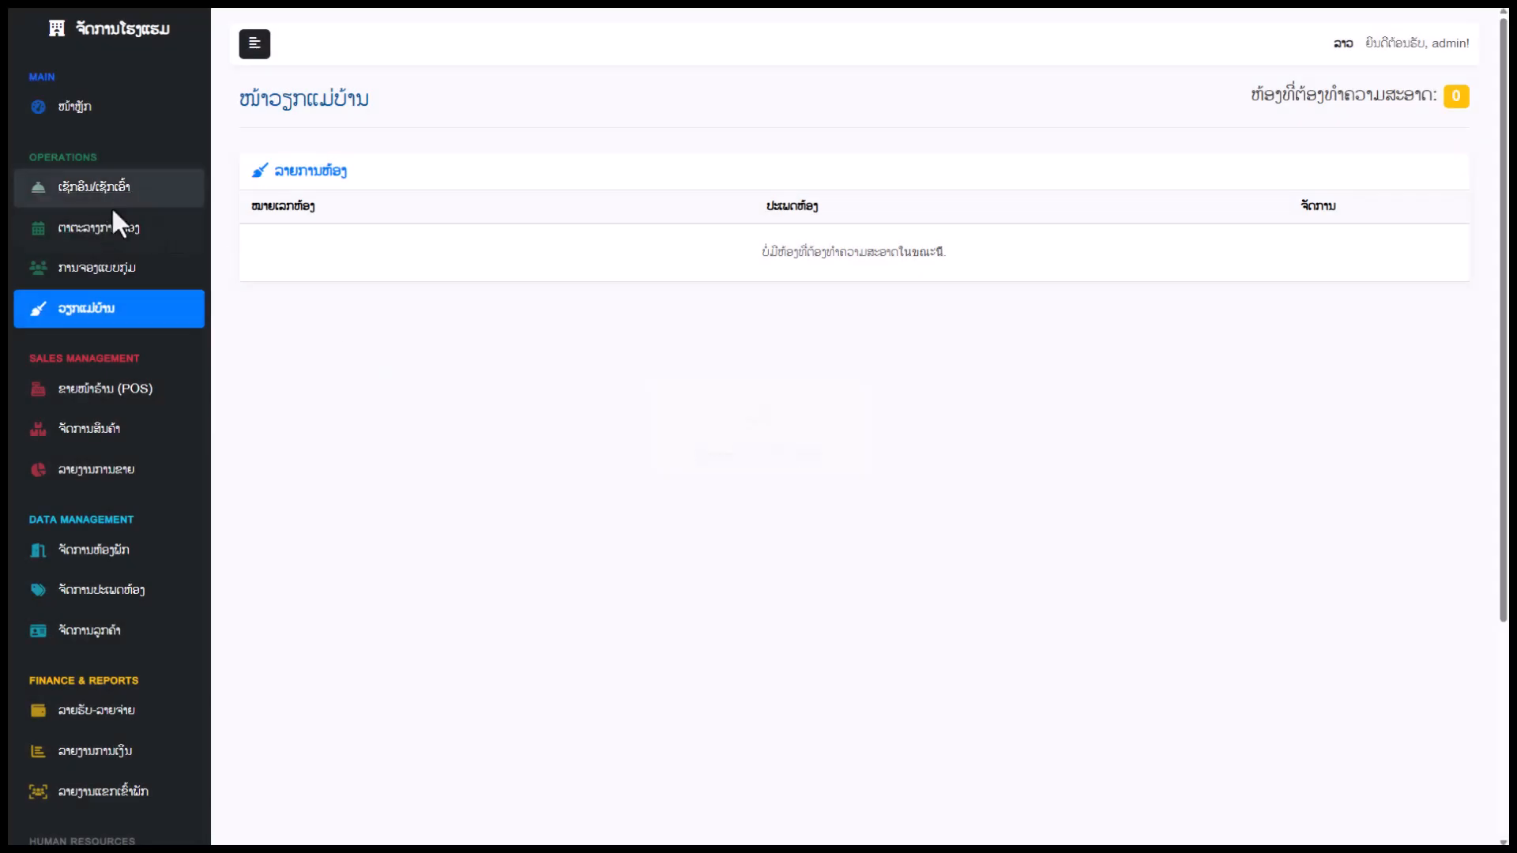
Return to the check-in/check-out page and examine room 01's status and the booking history.
click(112, 190)
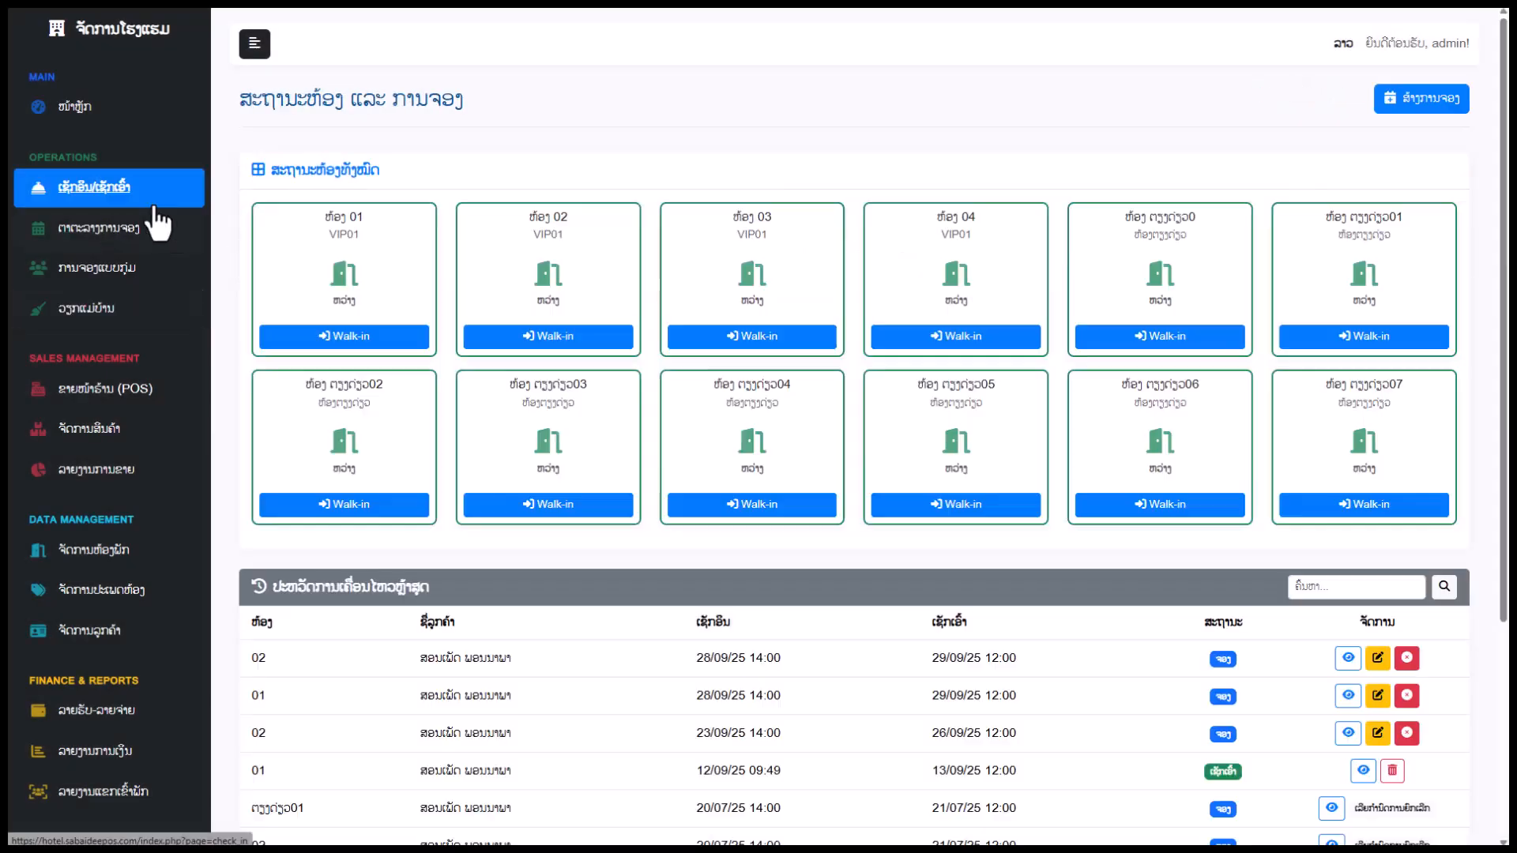
click(369, 284)
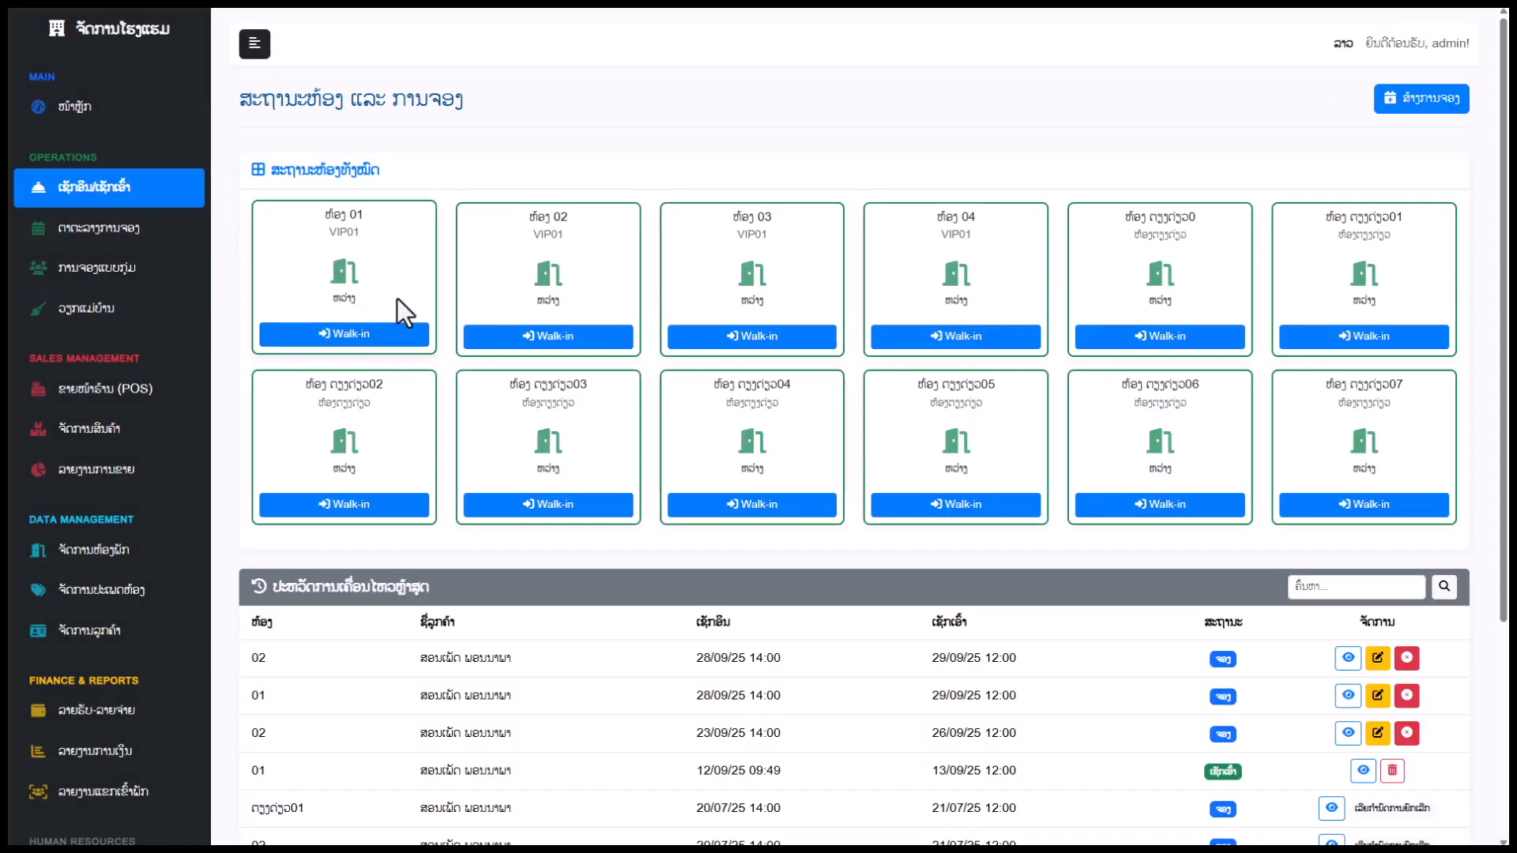
scroll(361, 479, down, 2)
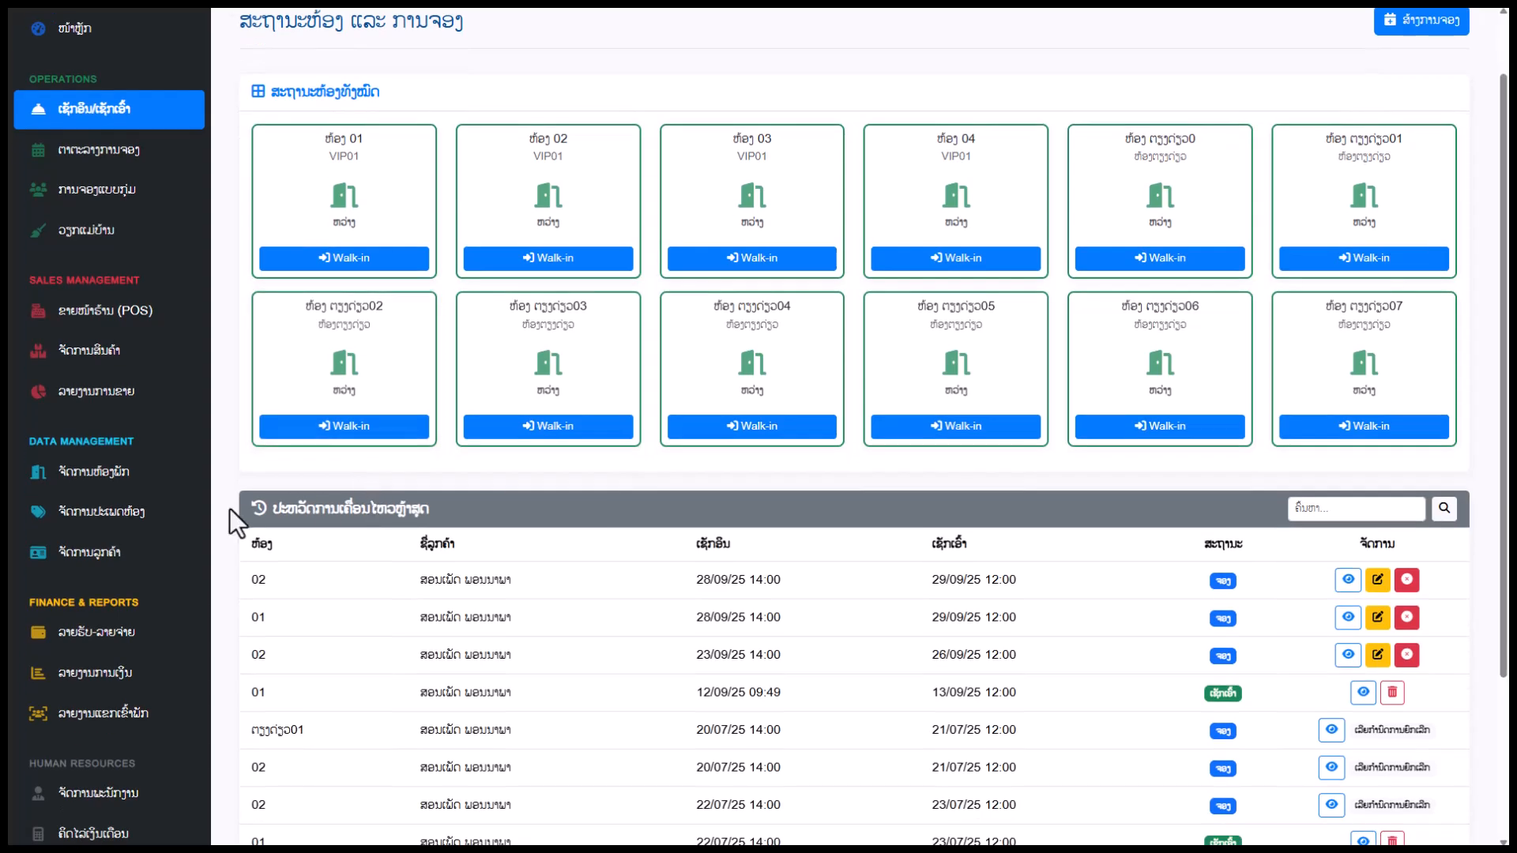
scroll(224, 329, up, 2)
scroll(95, 348, down, 3)
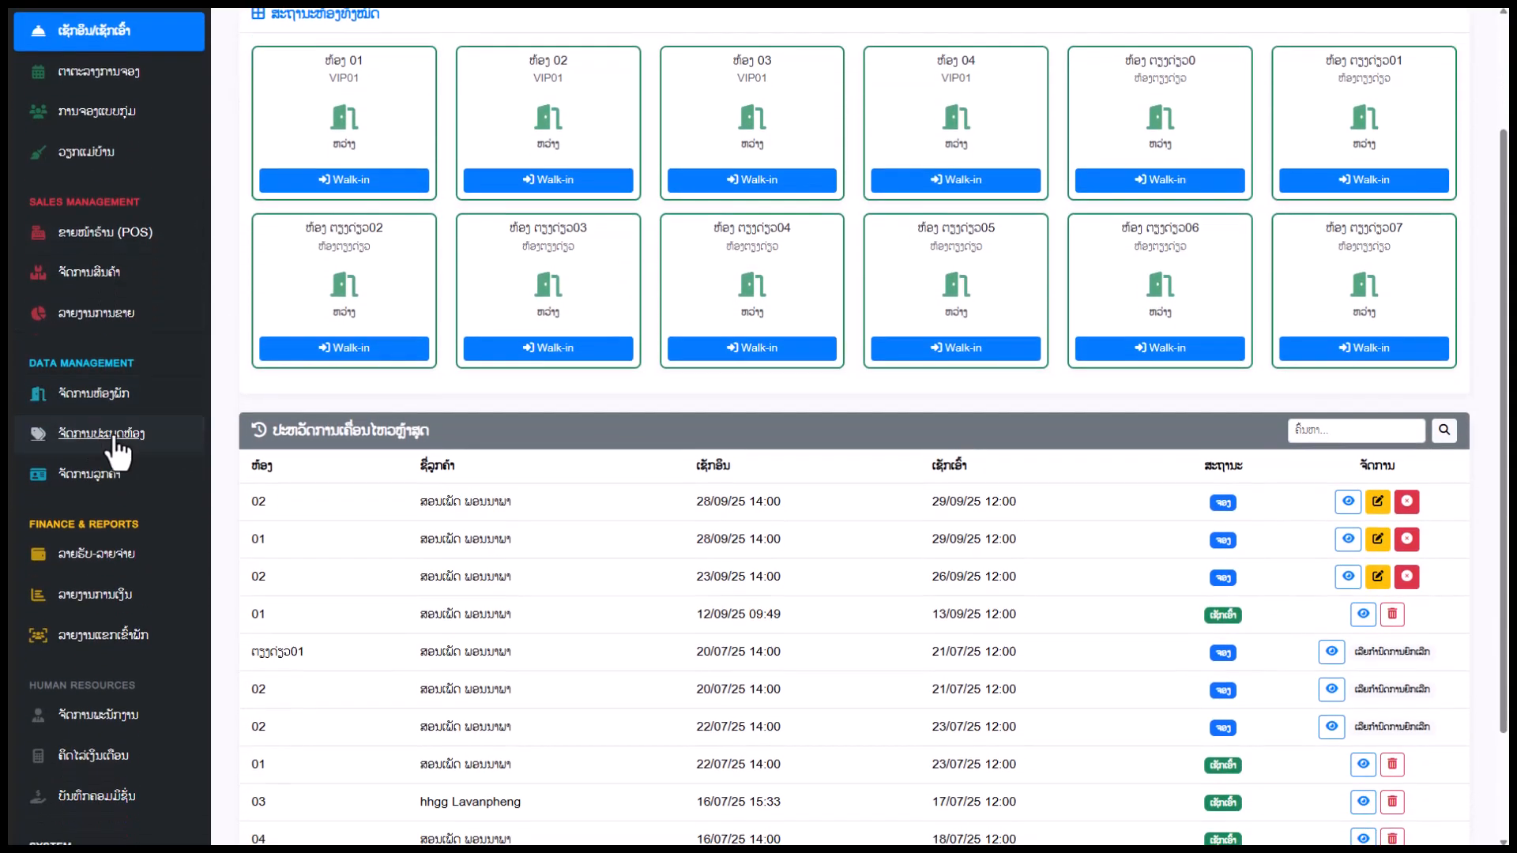
scroll(89, 662, down, 1)
scroll(119, 758, up, 3)
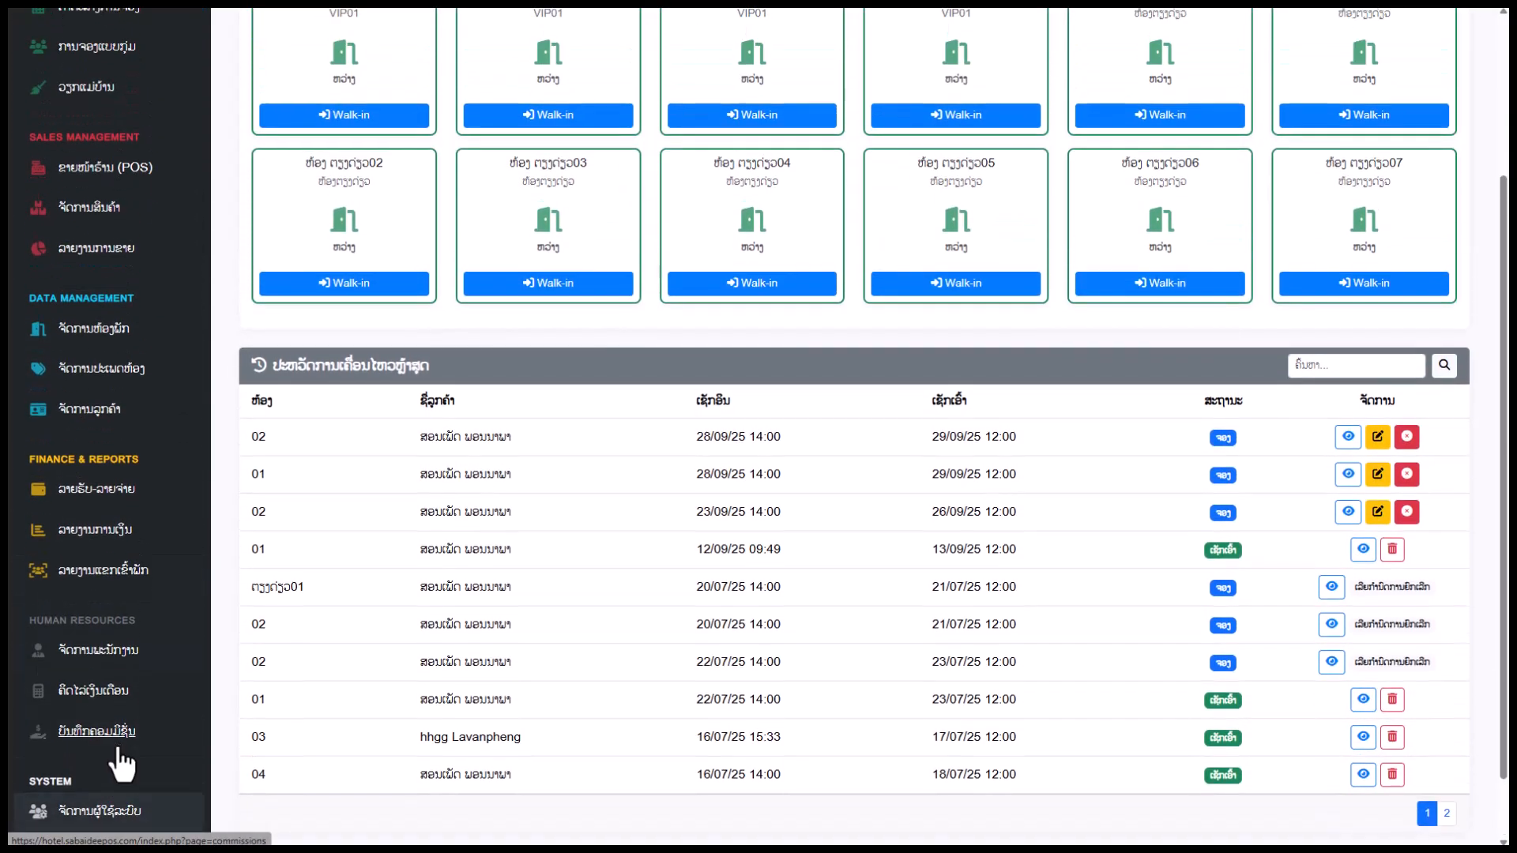
scroll(568, 414, up, 1)
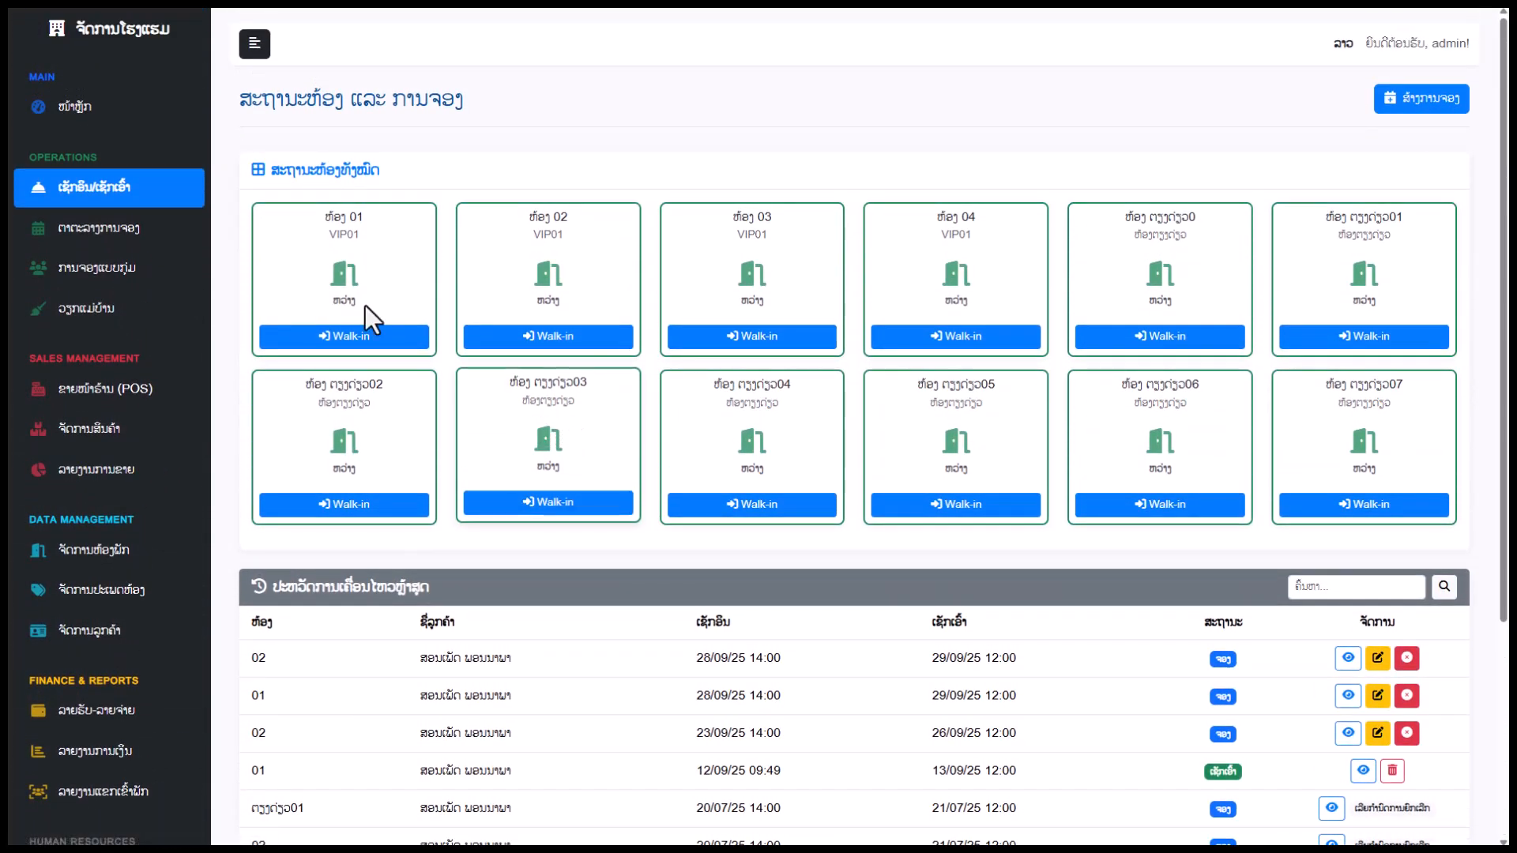